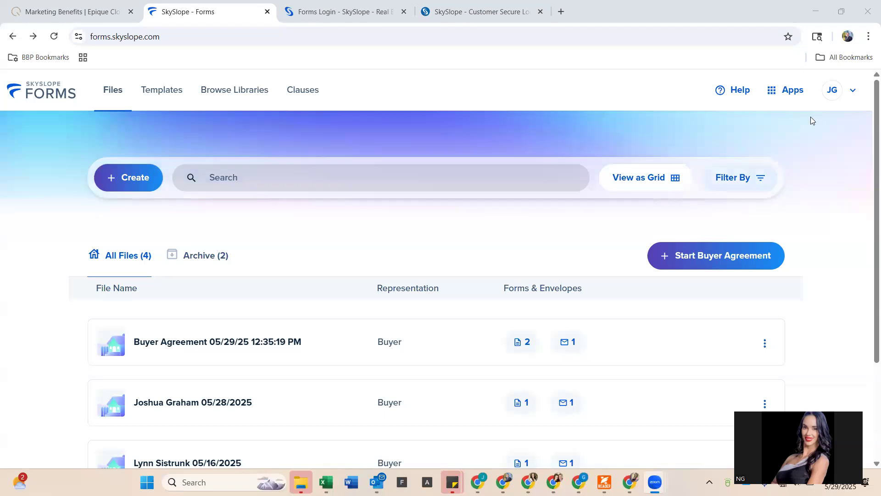
- Log out of SkySlope Forms from the JG account menu
click(832, 90)
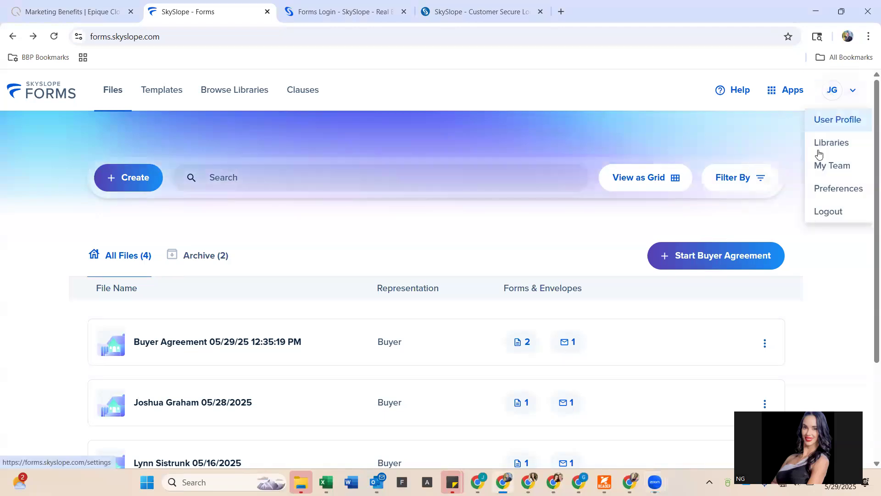
click(820, 214)
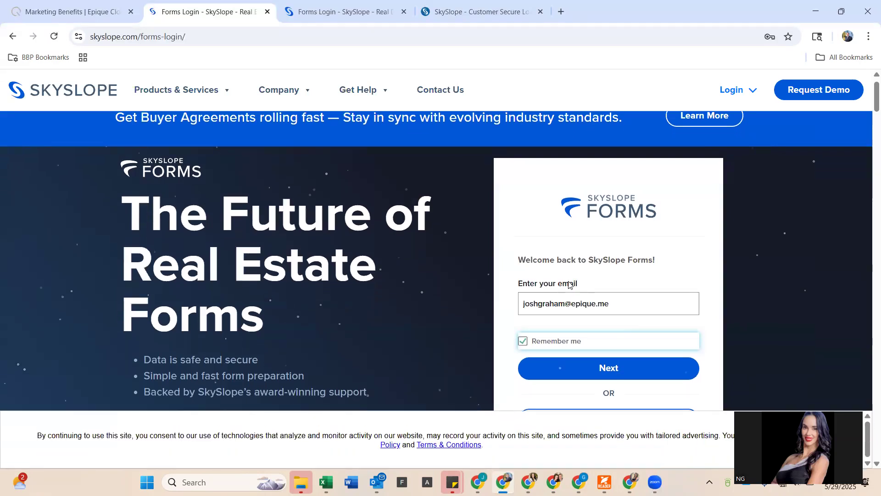
- On the sign-in page, focus the email field and follow the Reset Password link
scroll(528, 280, down, 2)
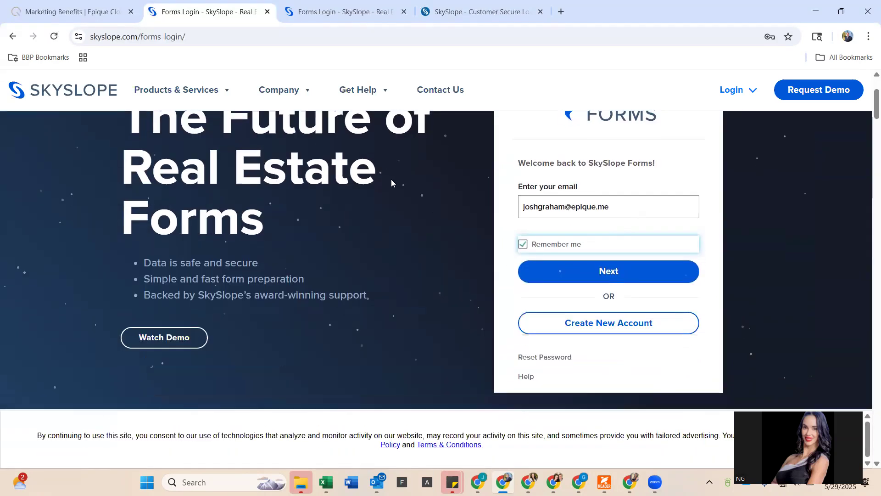
scroll(511, 253, up, 2)
scroll(542, 277, down, 1)
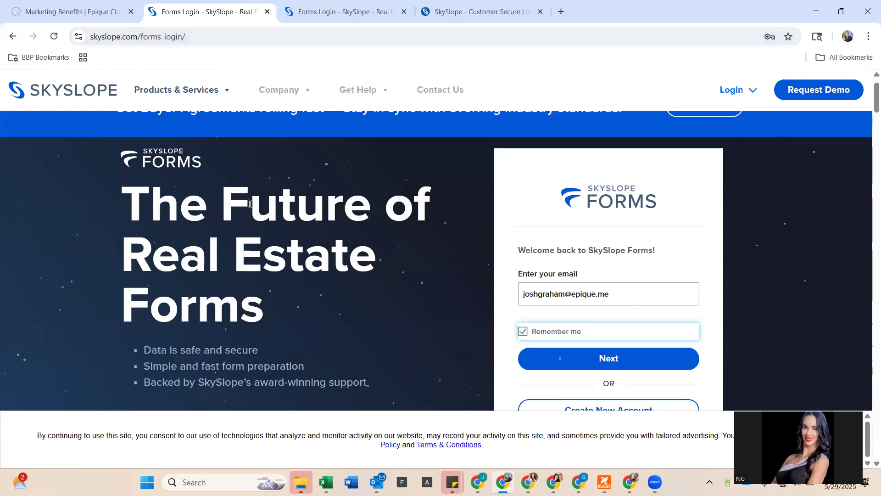
scroll(249, 204, up, 1)
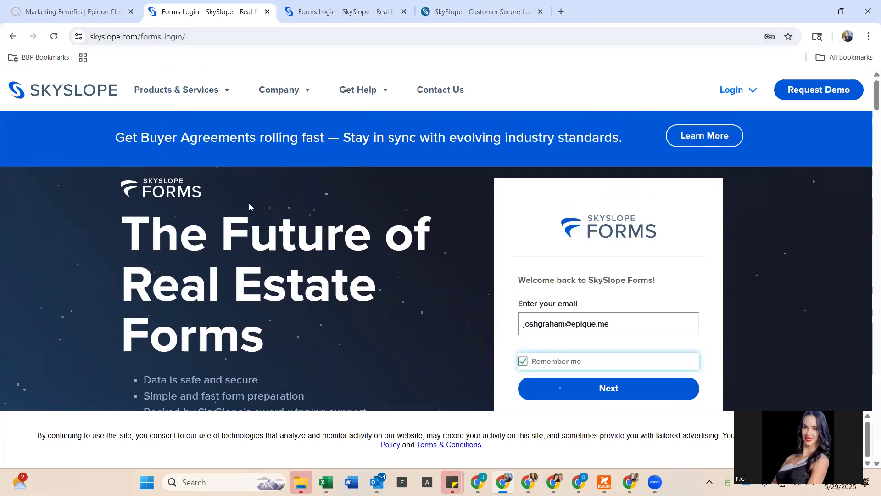
scroll(275, 220, down, 1)
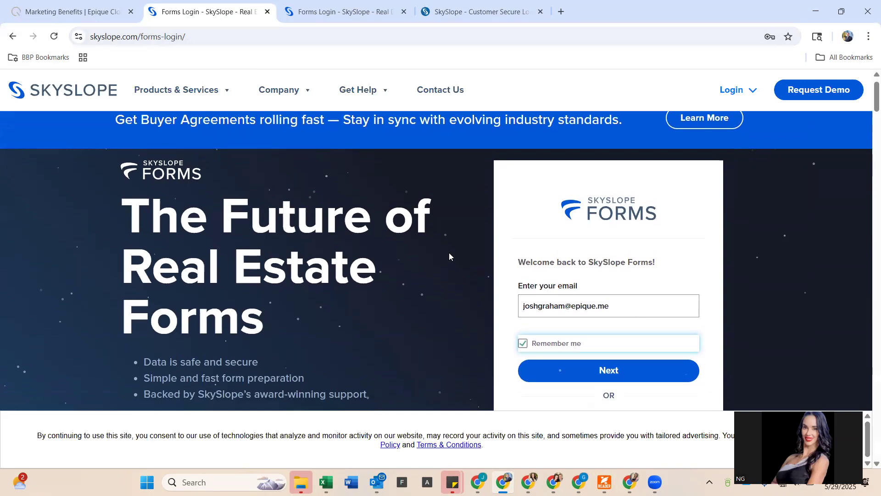
click(586, 304)
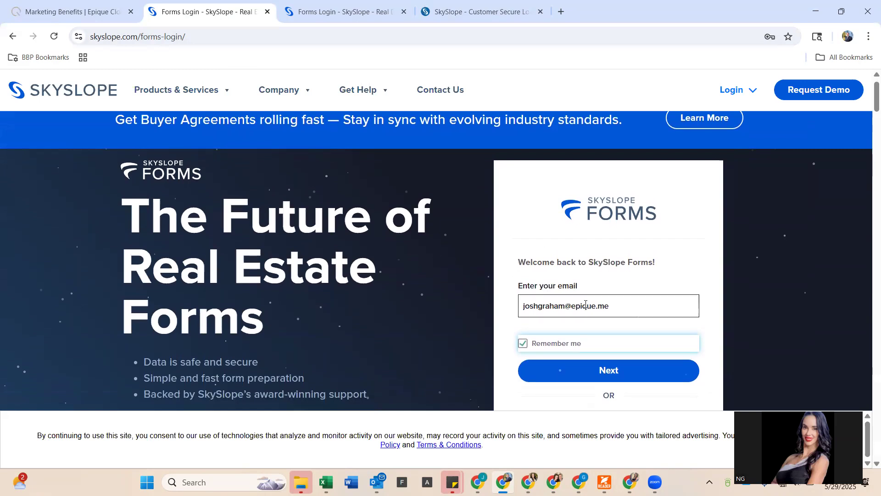
scroll(585, 298, down, 4)
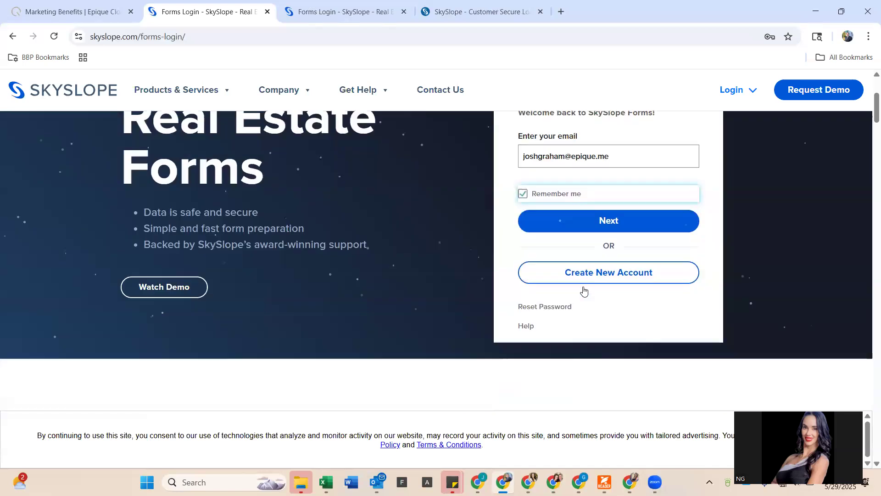
click(560, 276)
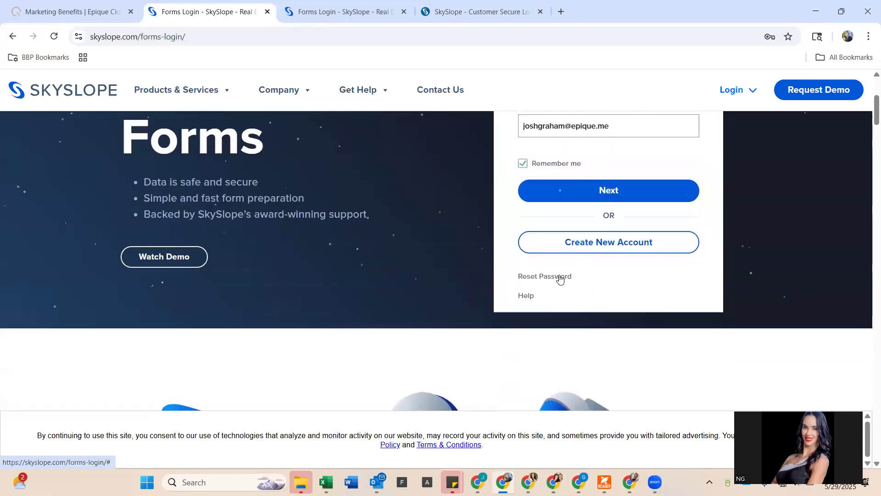
- Enter the account e-mail and request the password reset via email
scroll(545, 252, up, 3)
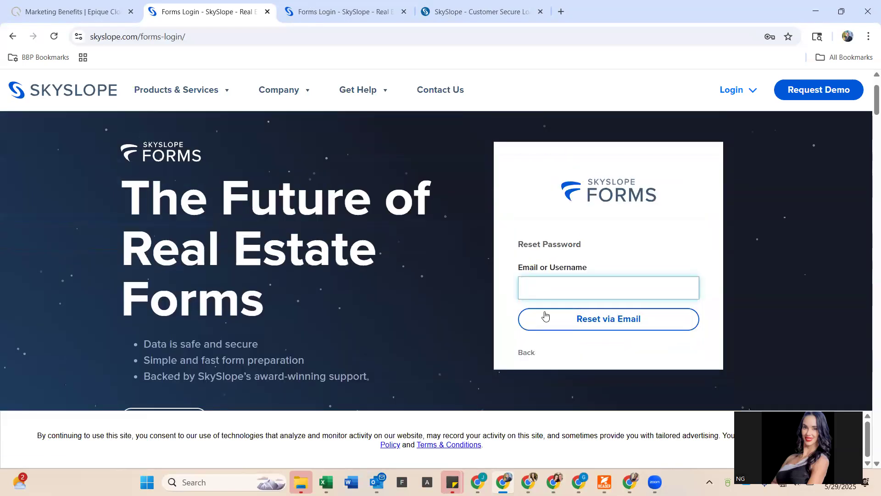
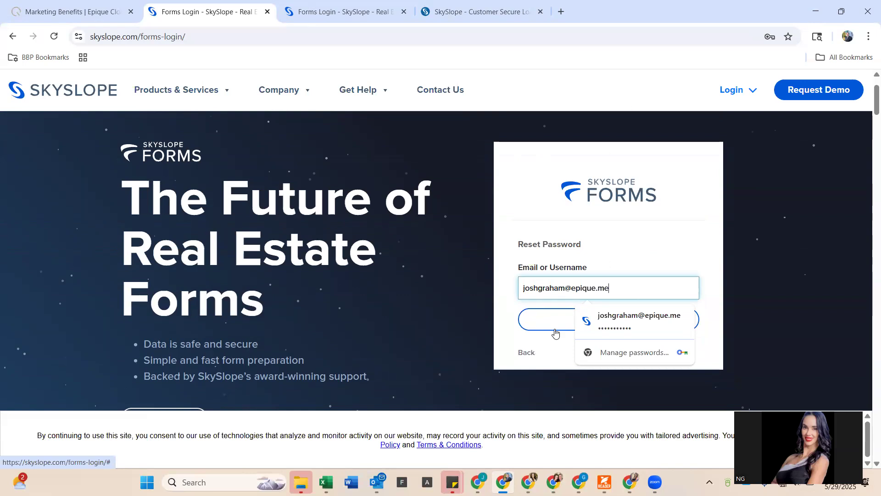
click(555, 332)
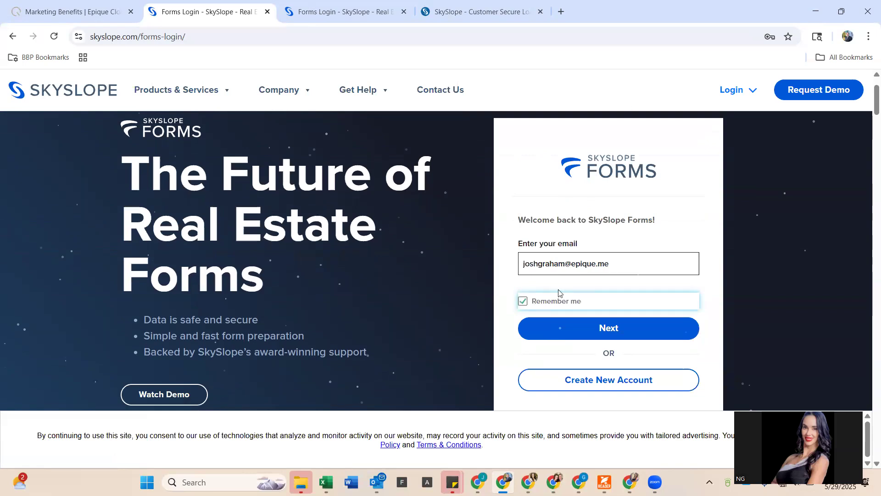
- Sign in with the saved email through verification, then bring up the Apps menu
click(550, 326)
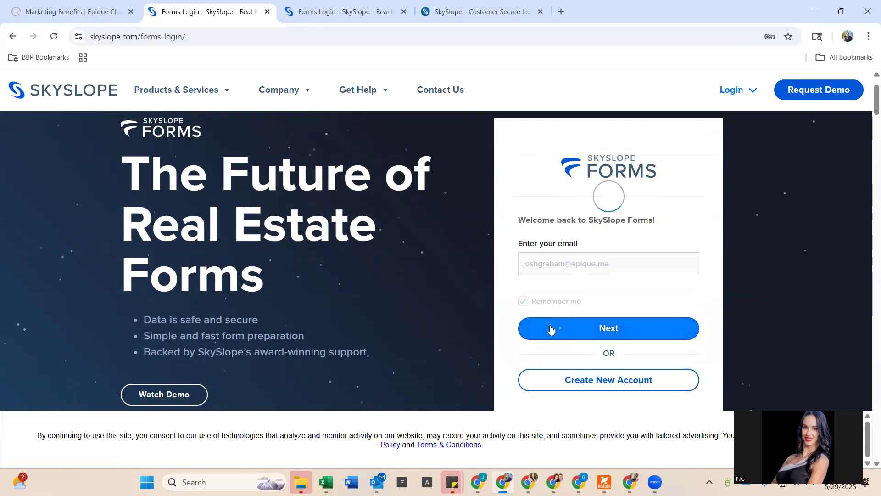
click(549, 357)
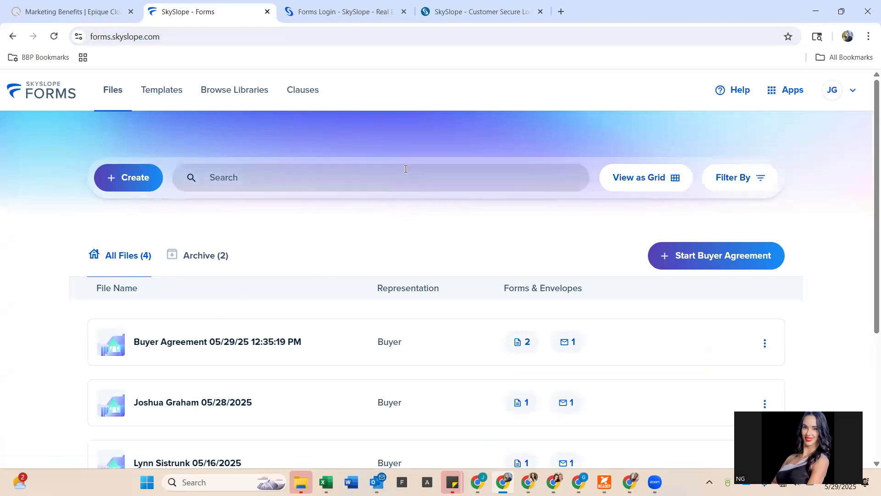
click(781, 98)
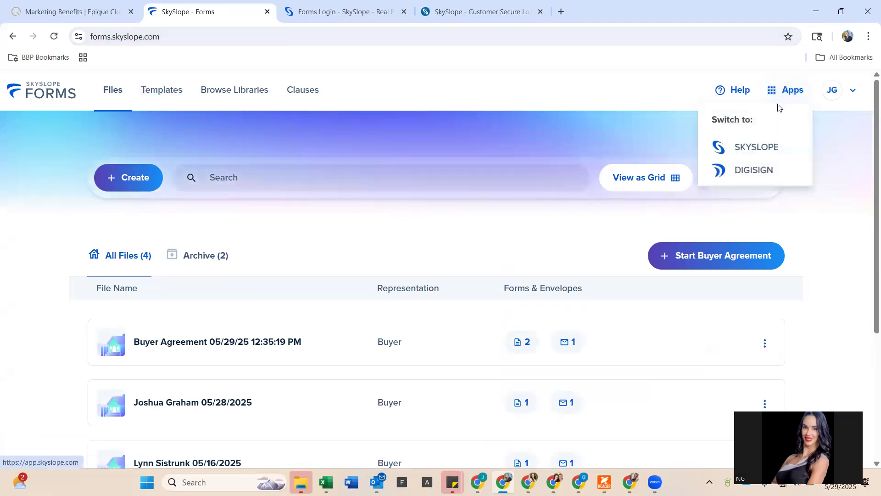
- Switch to the main SkySlope app, sign in, and scroll the agent dashboard
click(751, 153)
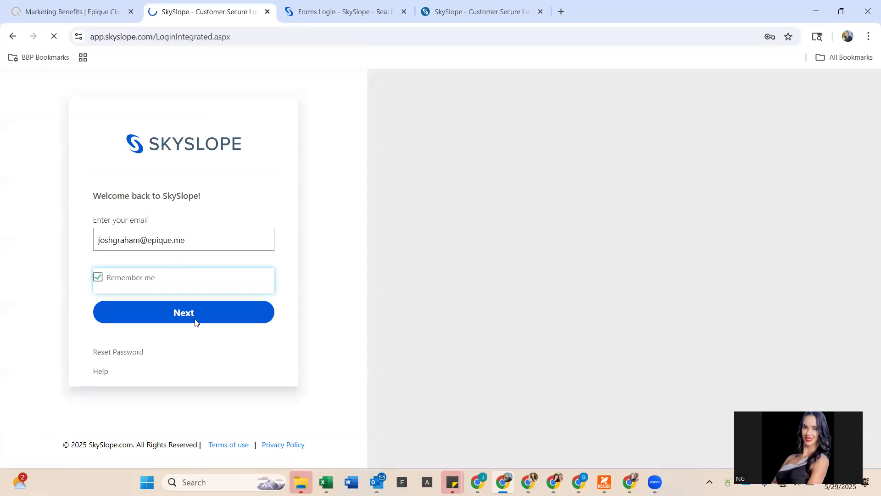
click(196, 318)
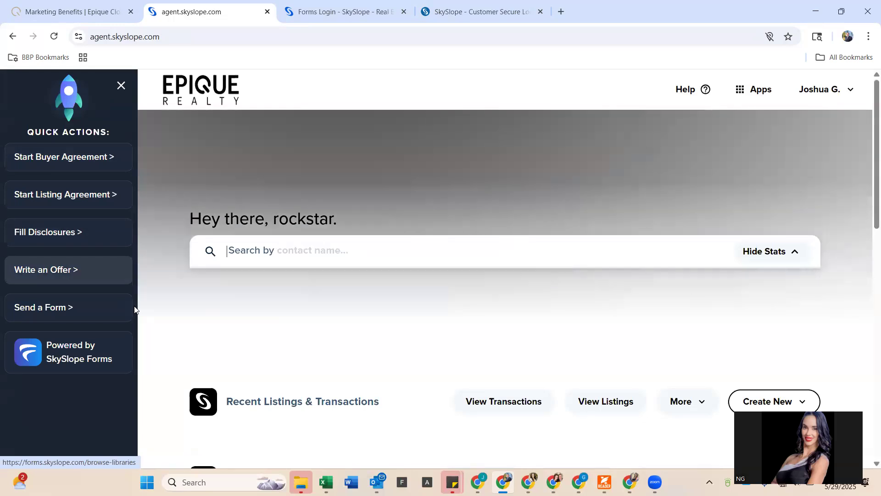
scroll(134, 309, down, 3)
scroll(135, 310, down, 5)
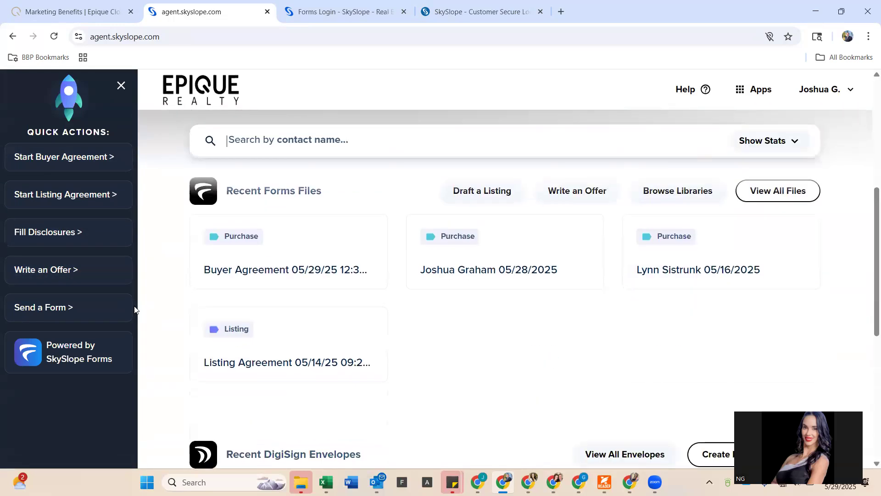
scroll(134, 310, up, 5)
scroll(134, 310, up, 4)
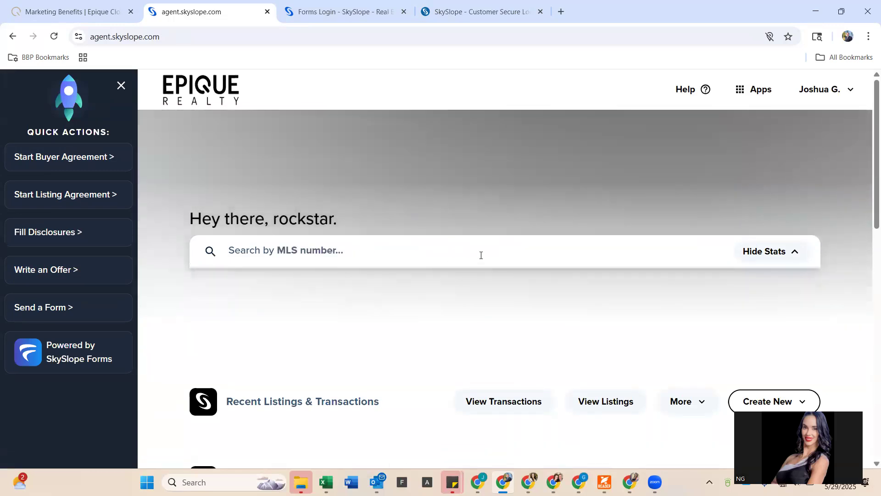
- Return to SkySlope Forms via the Apps menu
click(753, 95)
click(749, 96)
click(746, 97)
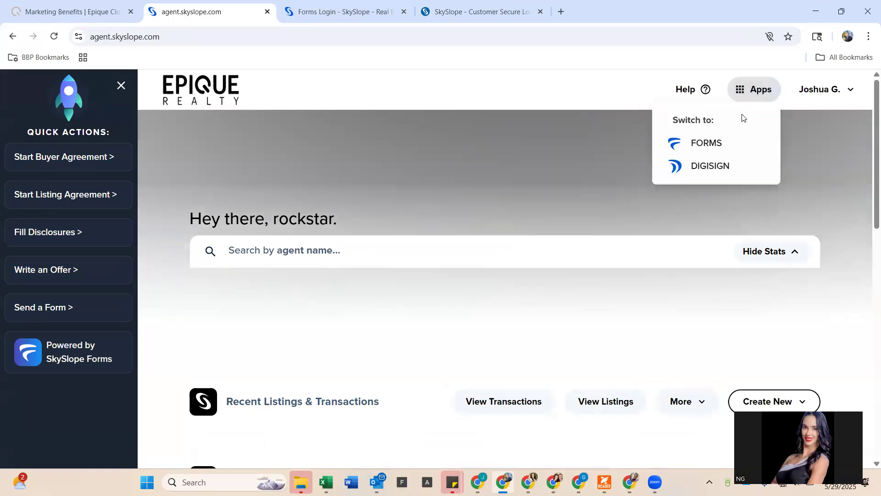
click(728, 143)
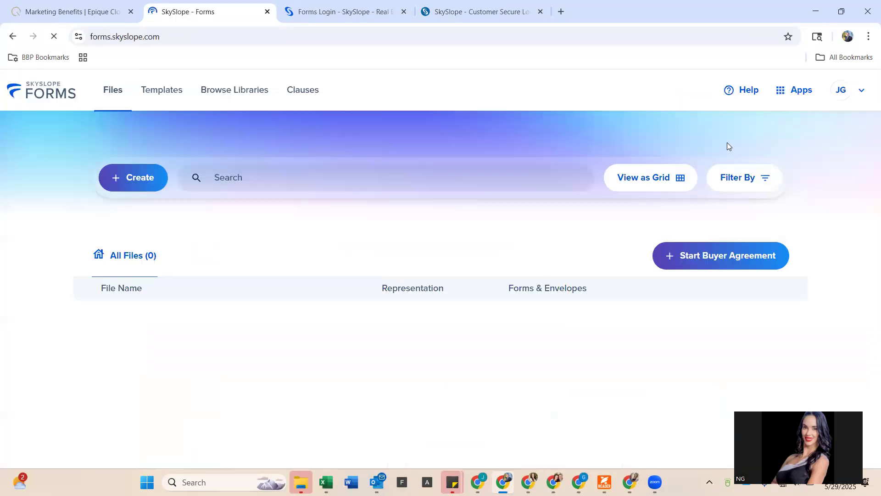
- Start a Buyer Agreement file and scroll through the F8A pages and back up
click(692, 259)
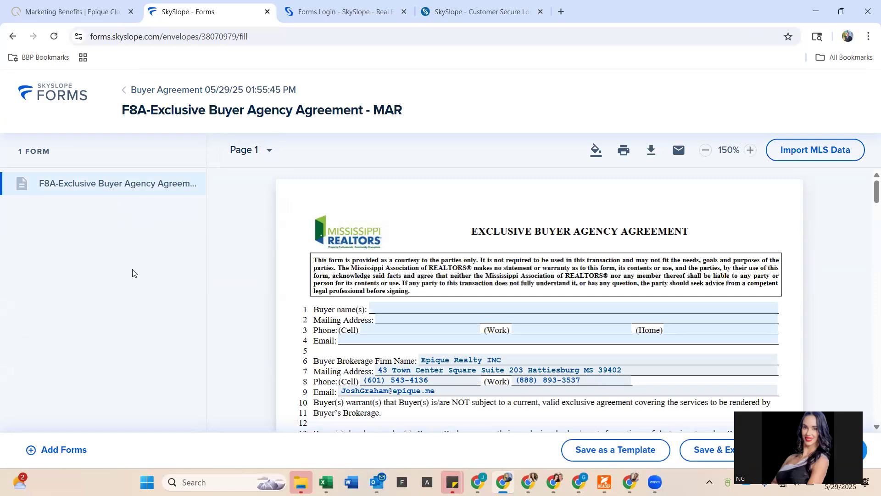
scroll(459, 379, down, 10)
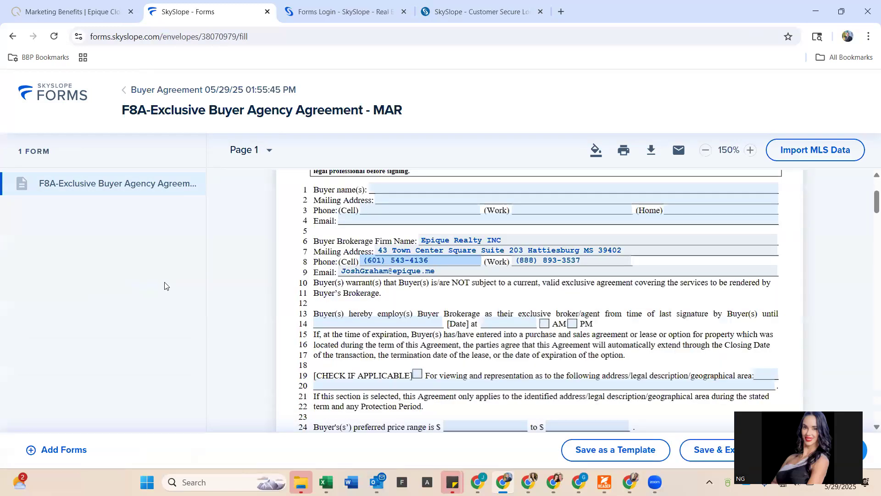
scroll(166, 286, down, 15)
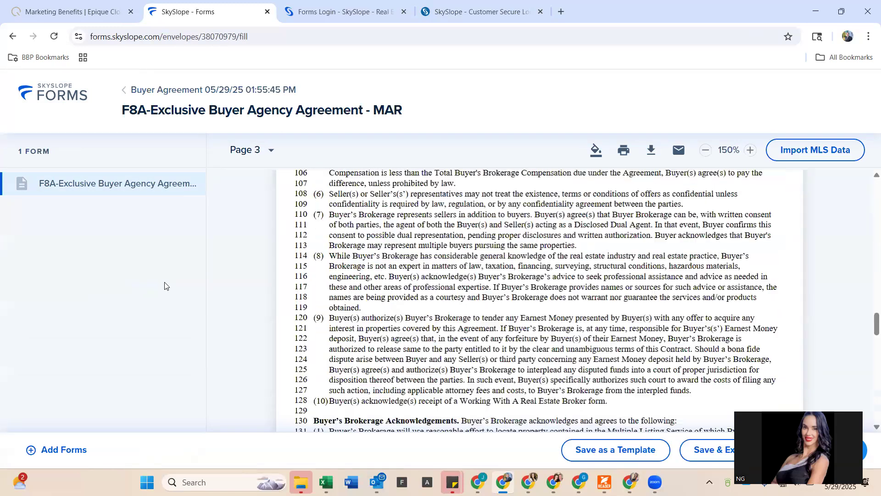
scroll(166, 286, up, 12)
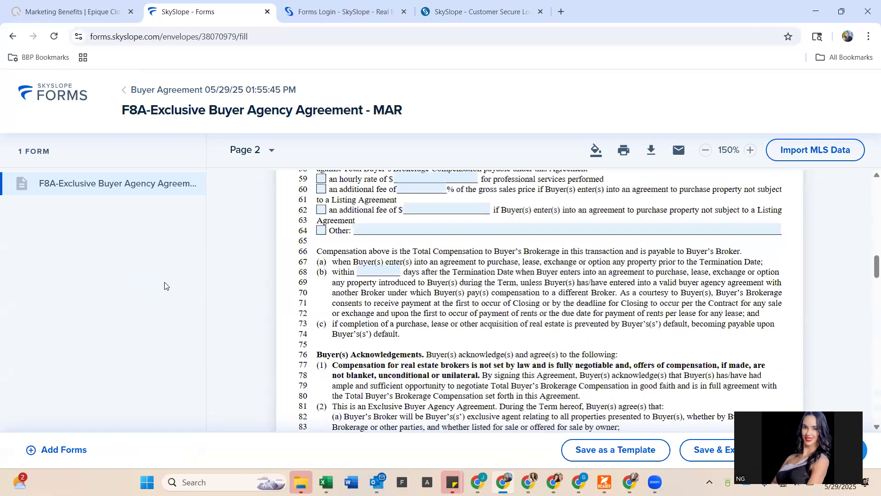
scroll(92, 466, up, 18)
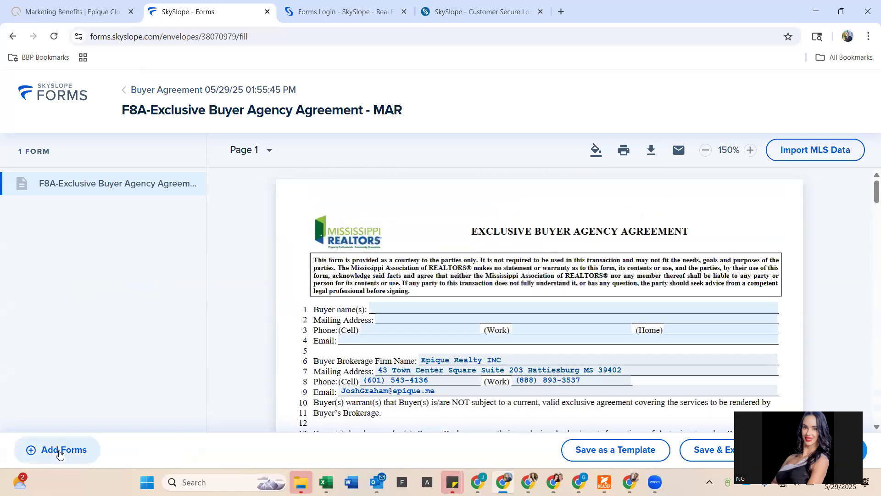
- Search 'working' in the forms library and add F9 - MREC - Working with a Real Estate Broker - Buyer
click(59, 452)
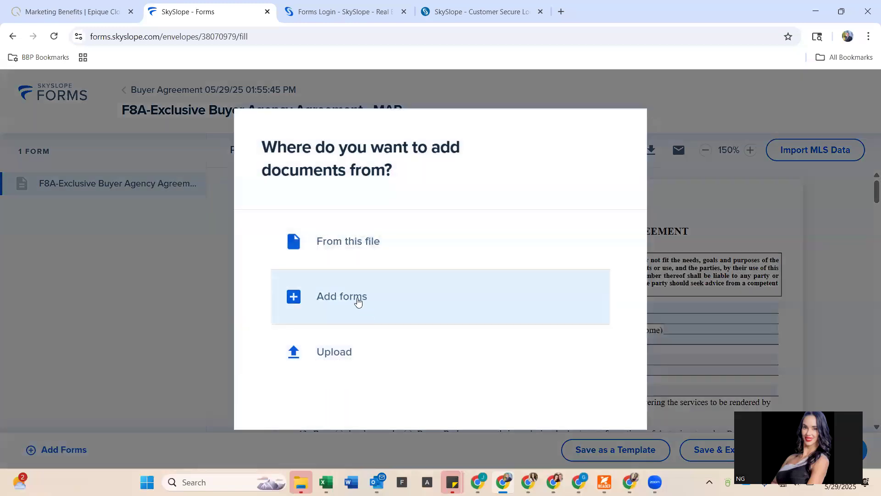
click(359, 301)
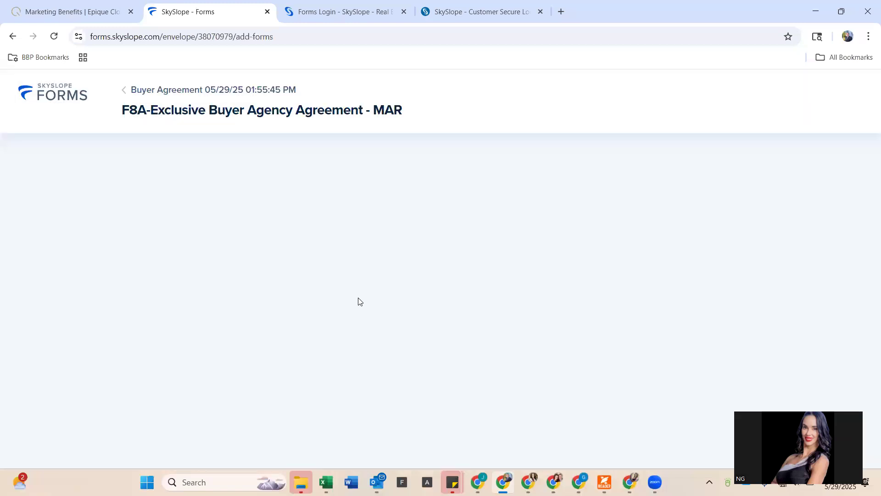
click(263, 206)
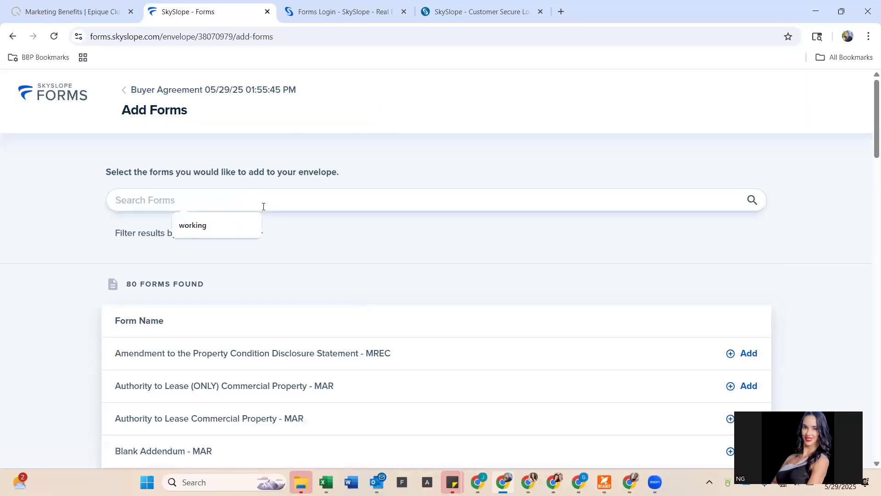
text(working)
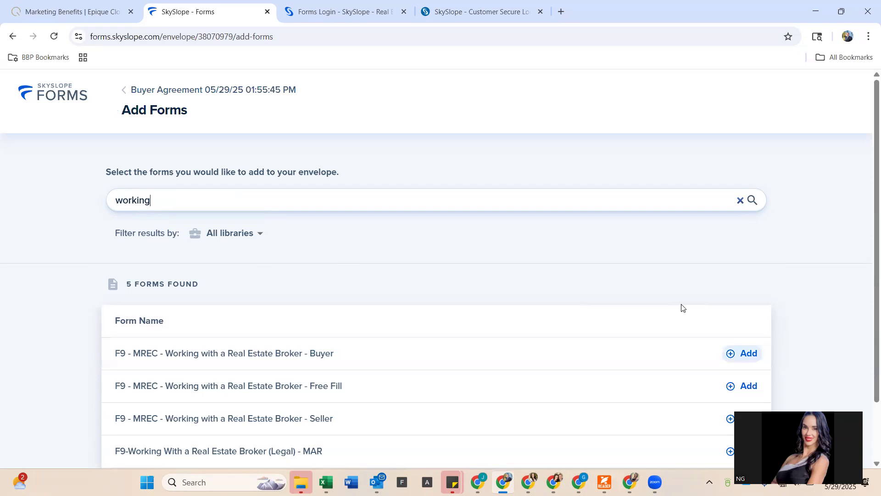
click(742, 353)
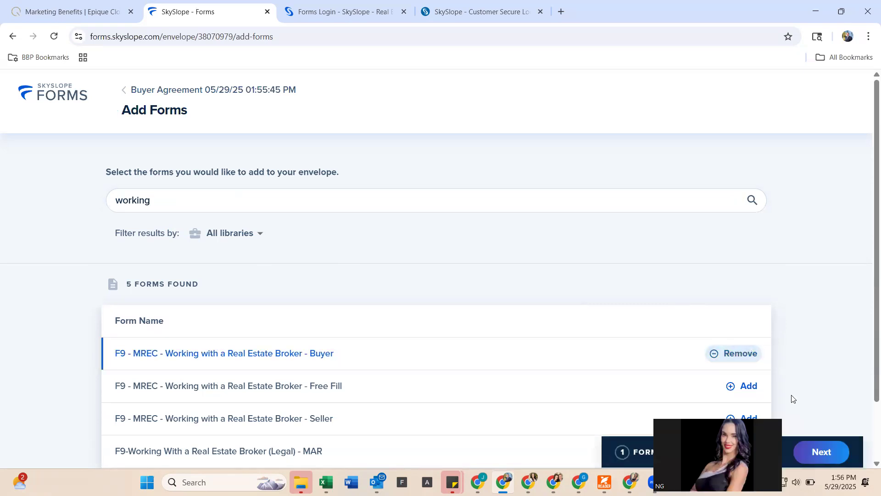
click(824, 453)
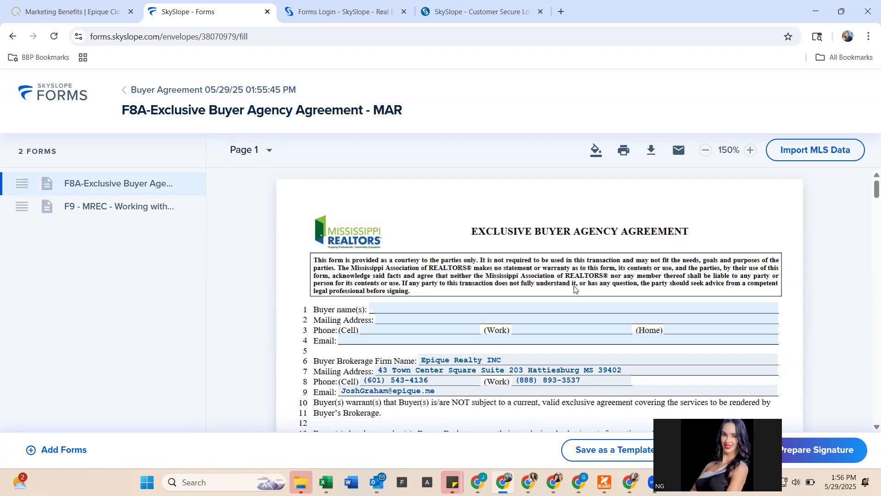
- Move the F9 form above F8A in the forms list and return to F9's top
click(390, 304)
drag(69, 202, 34, 187)
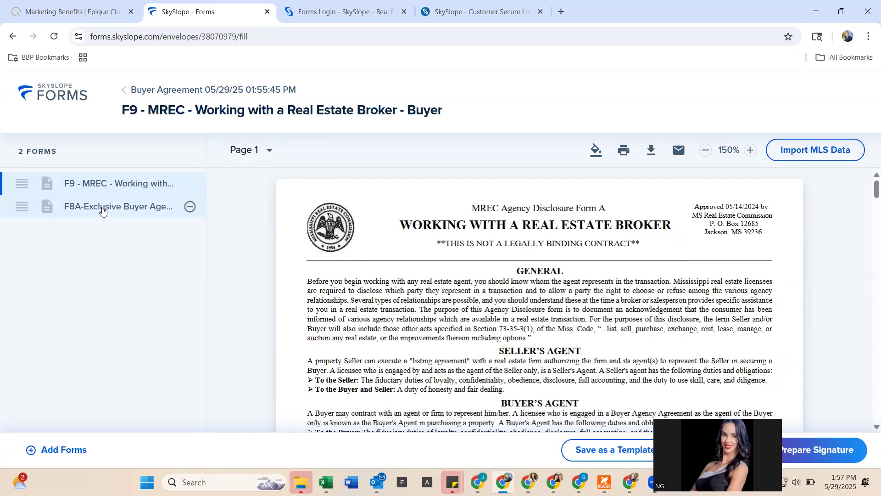
scroll(307, 303, down, 2)
scroll(307, 303, down, 5)
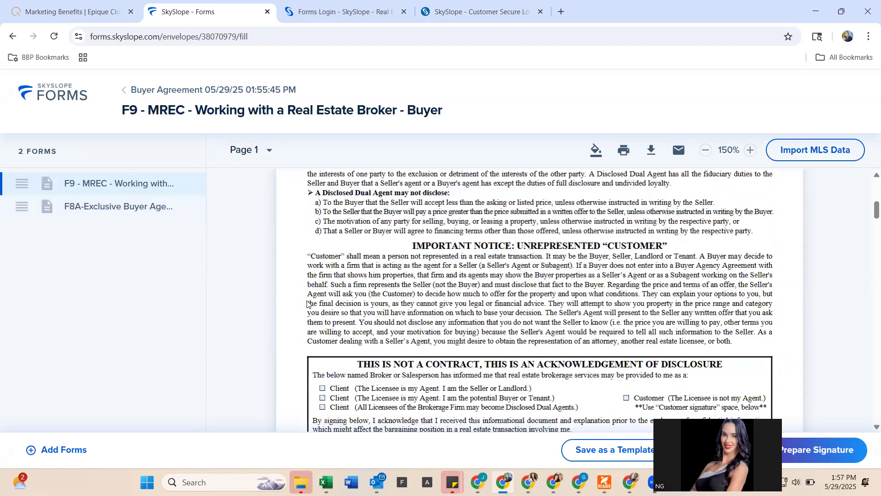
scroll(307, 303, down, 12)
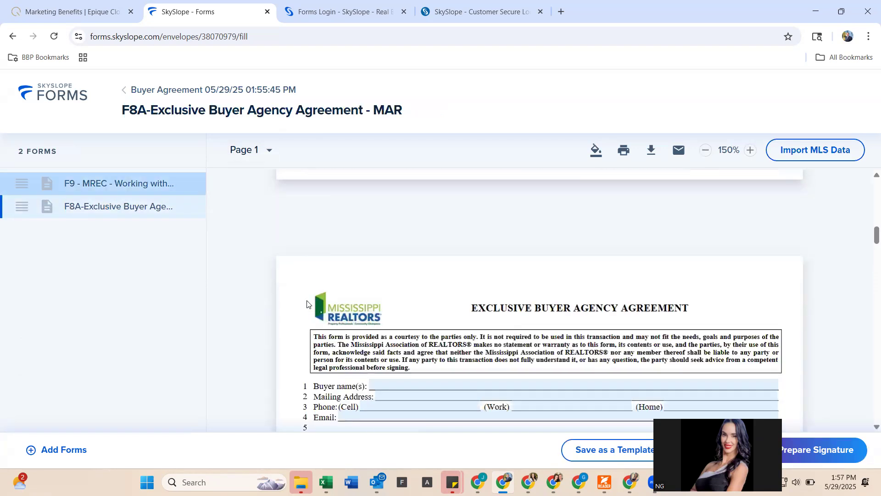
scroll(307, 303, down, 20)
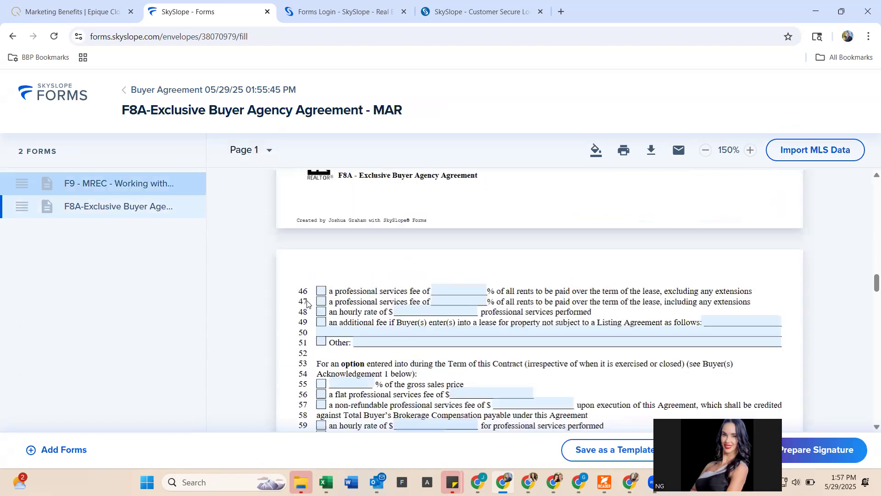
scroll(307, 303, up, 10)
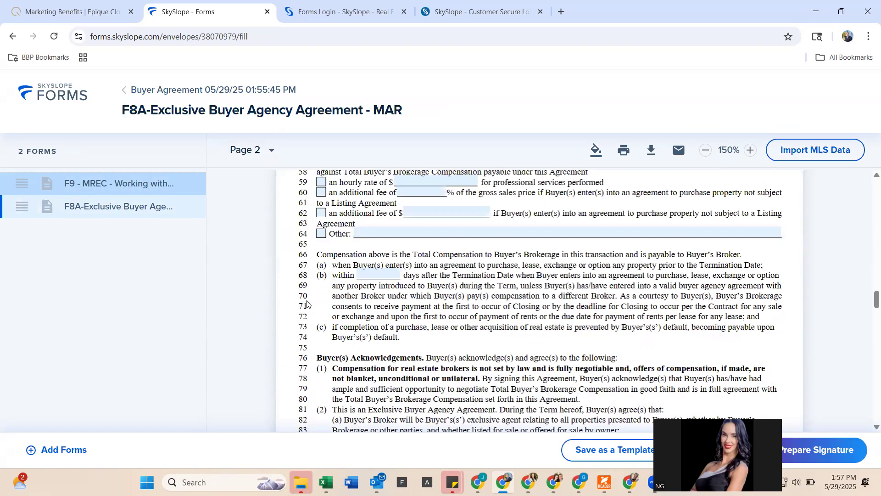
scroll(307, 303, up, 12)
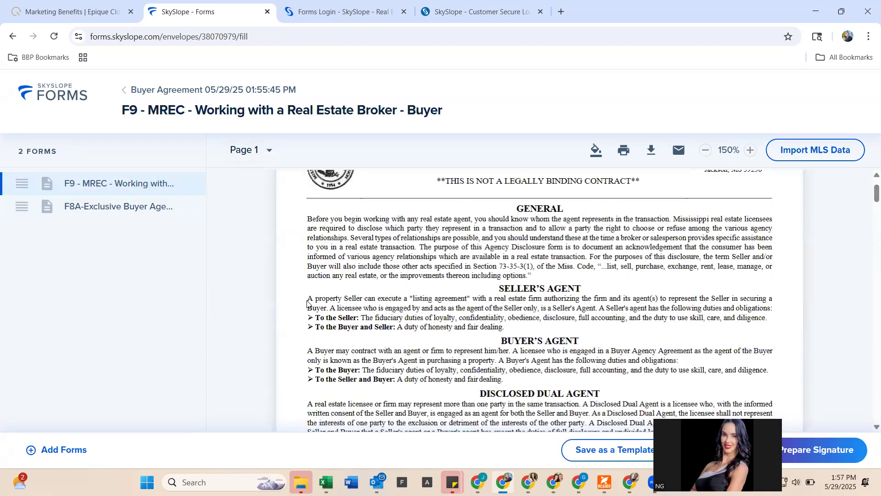
click(79, 184)
scroll(420, 287, down, 2)
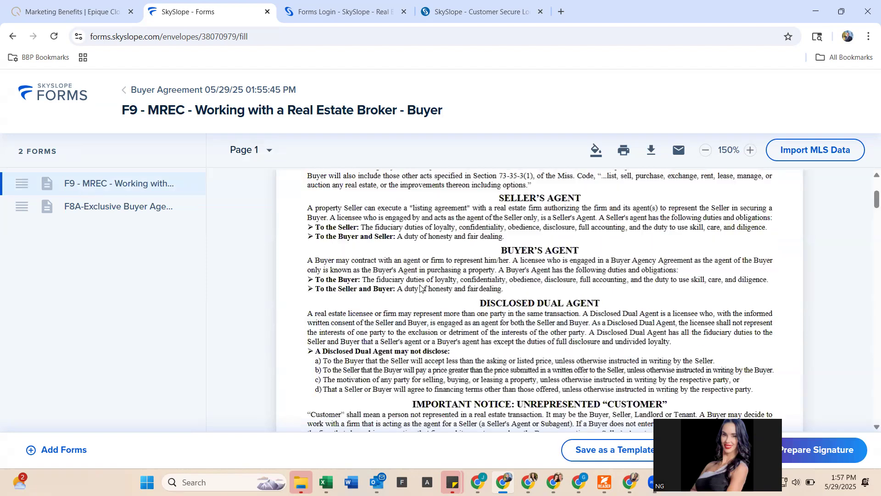
scroll(420, 287, down, 10)
scroll(420, 287, up, 4)
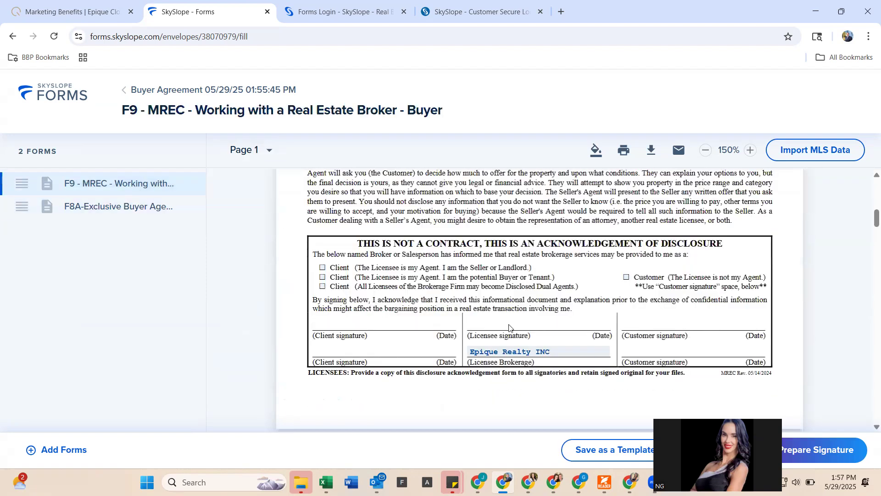
- Tick the potential-buyer and disclosed dual agent Client boxes, leaving seller/landlord unchecked
click(323, 269)
click(323, 277)
click(322, 286)
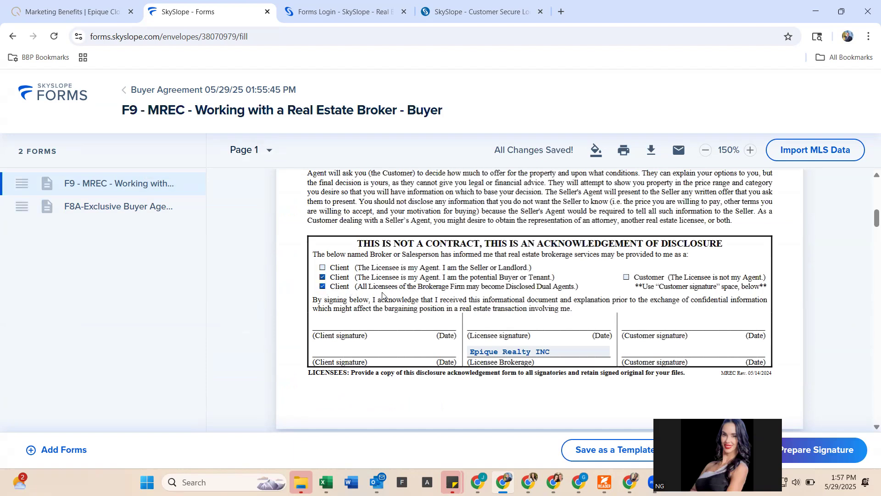
scroll(383, 295, down, 1)
scroll(382, 295, down, 2)
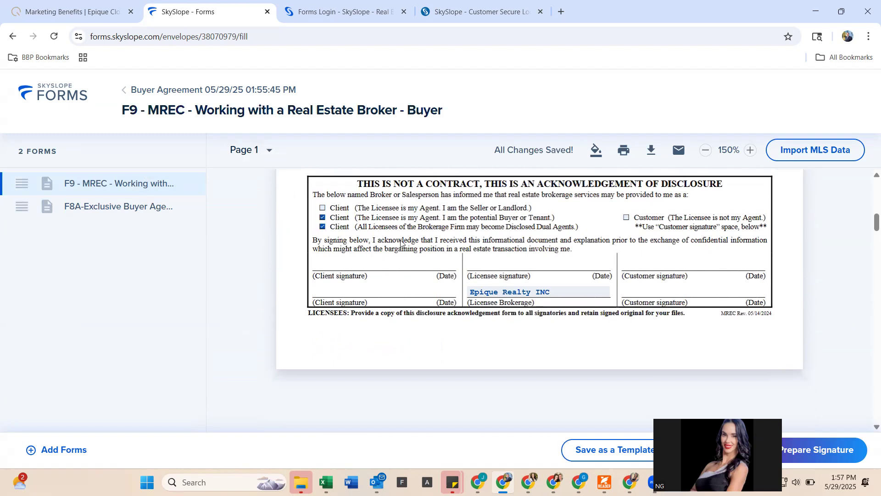
scroll(369, 316, down, 1)
scroll(358, 232, up, 2)
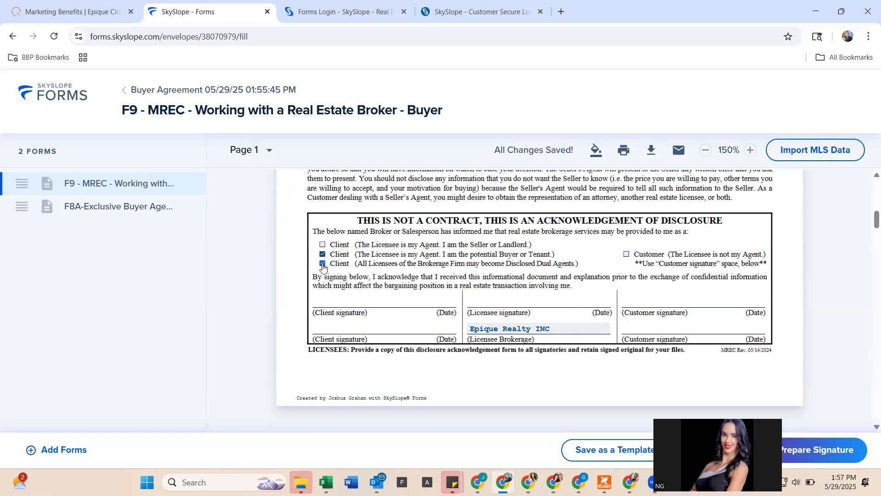
- Scroll to the F8A agreement and open the Buyer details dialog from its name line
scroll(374, 338, down, 2)
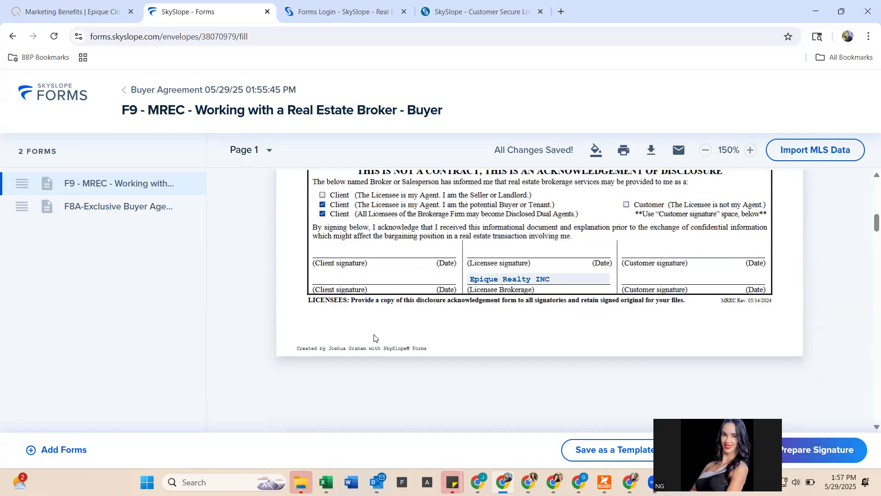
scroll(374, 338, down, 5)
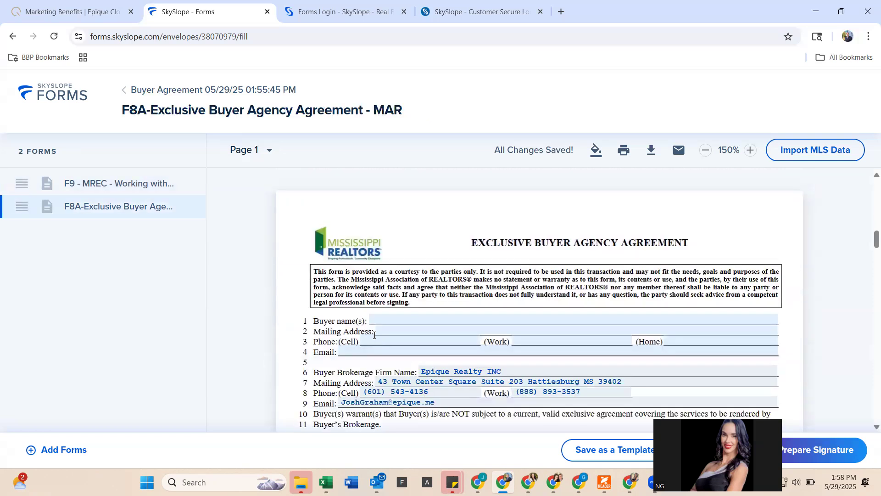
scroll(374, 335, up, 7)
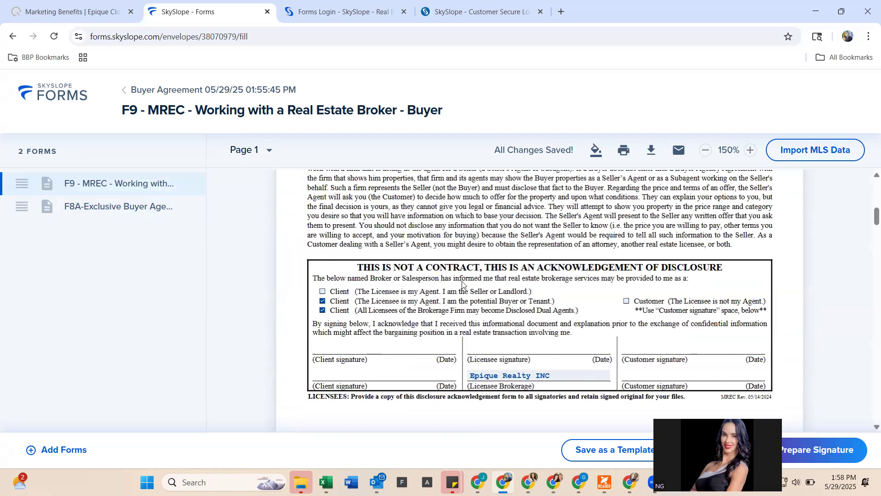
scroll(463, 282, down, 6)
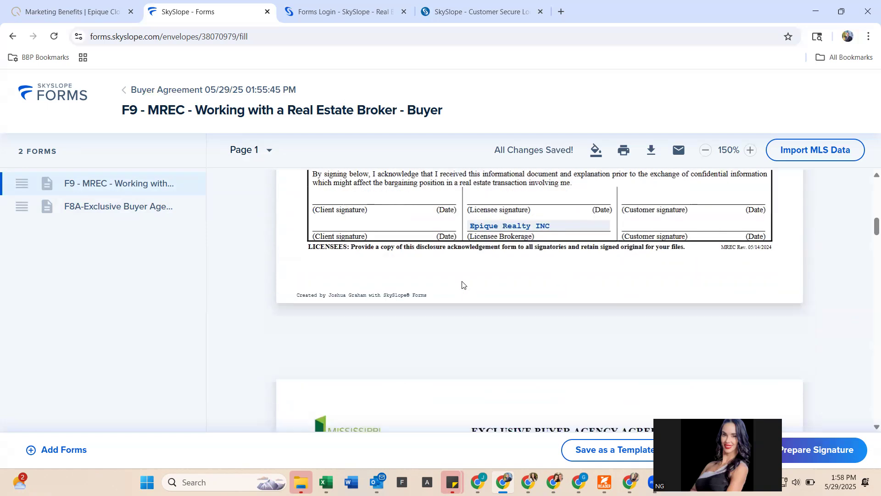
scroll(461, 281, down, 3)
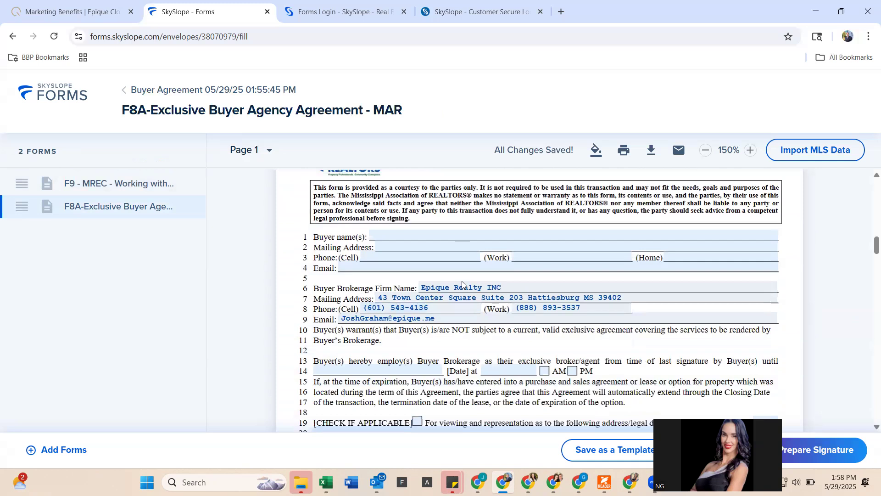
click(454, 234)
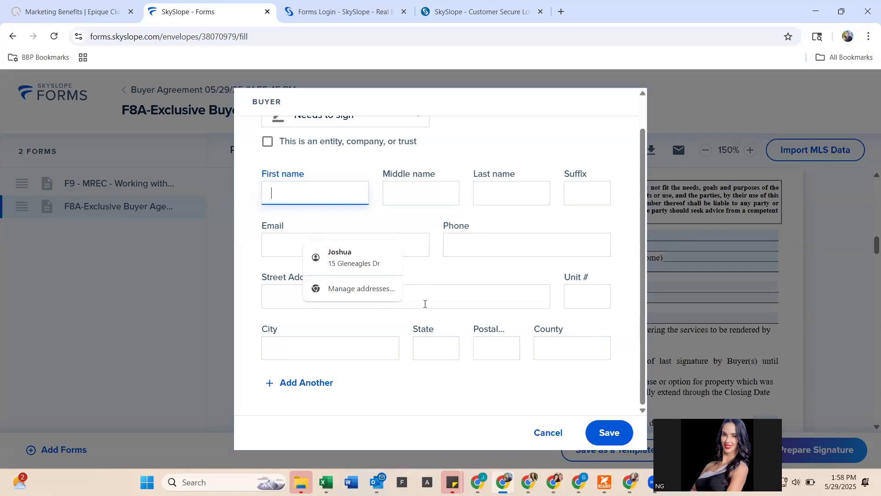
- Enter the buyer's first and last name in the Buyer dialog
text(John)
key(Tab)
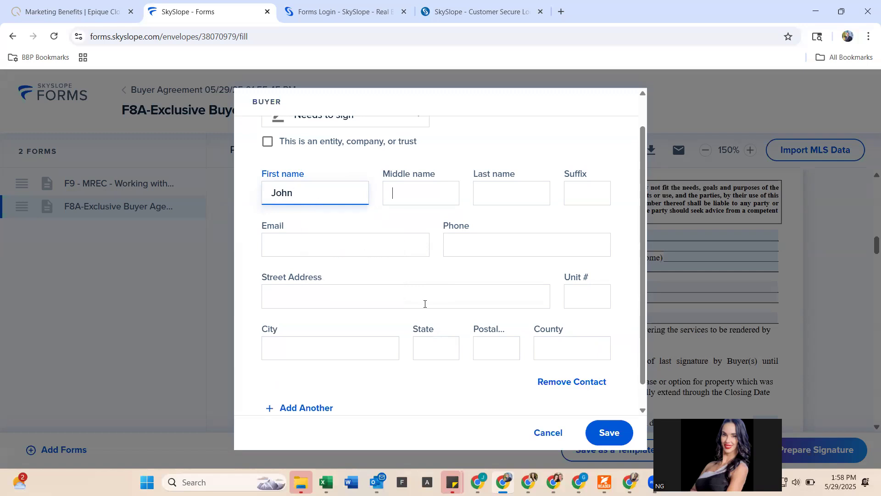
key(Tab)
text(Smith)
key(Tab)
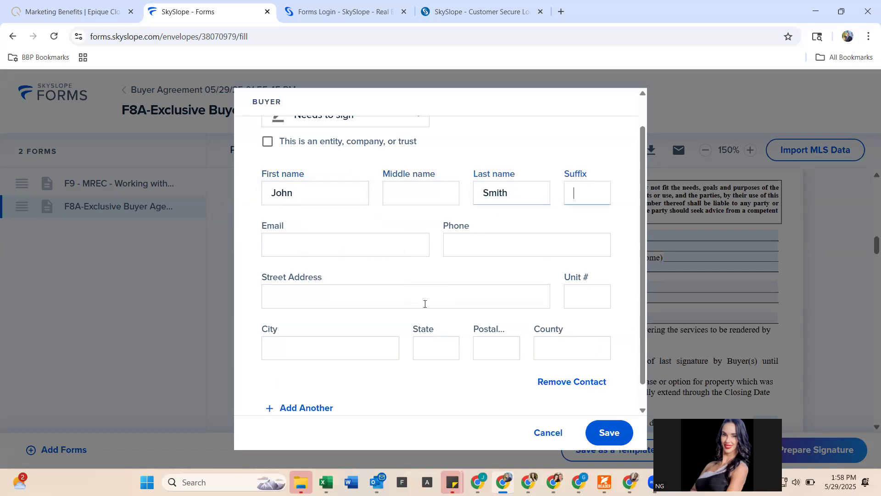
key(Tab)
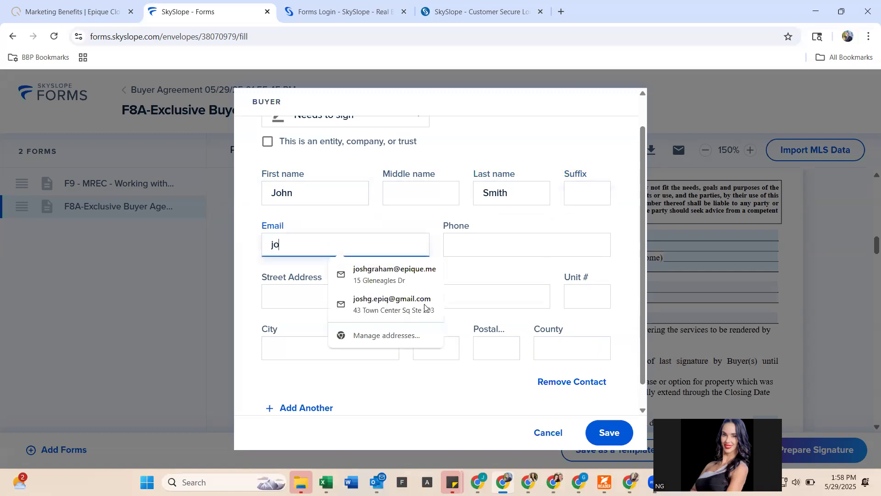
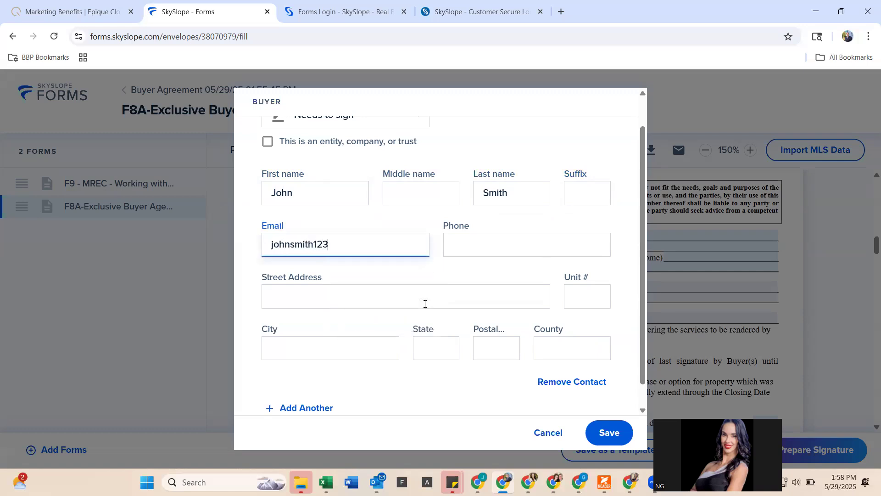
- Add the buyer's e-mail and cell phone, then save the details into F8A
key(Caps_Lock)
key(Caps_Lock)
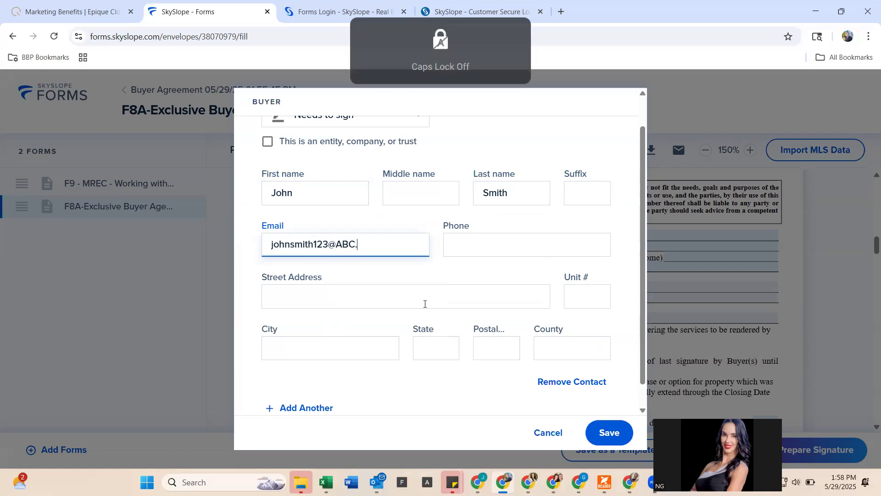
key(Tab)
text(555) 555-5555)
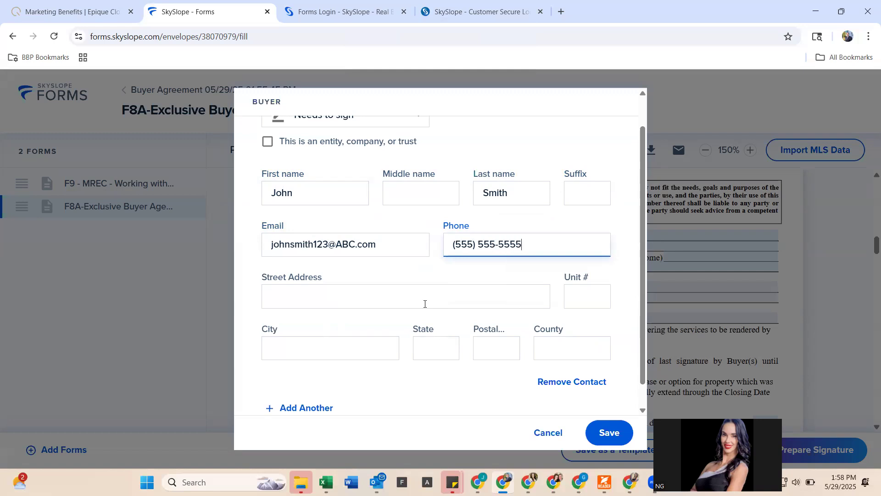
scroll(424, 304, down, 1)
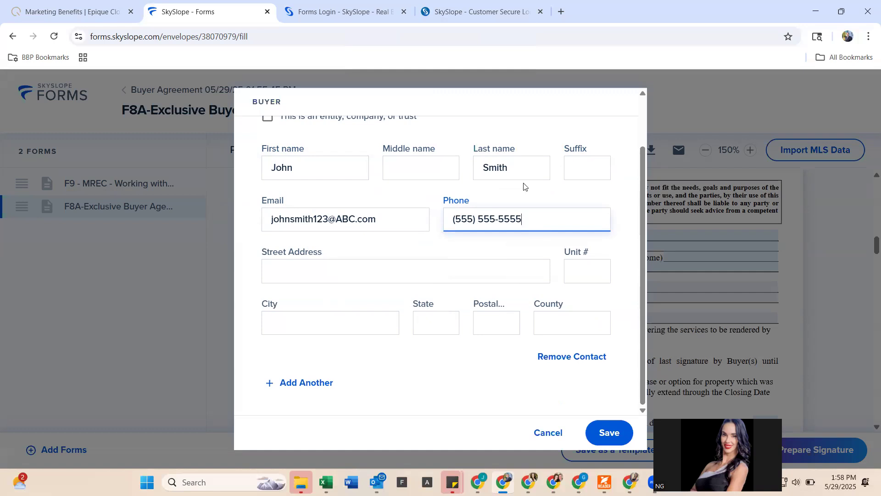
key(Return)
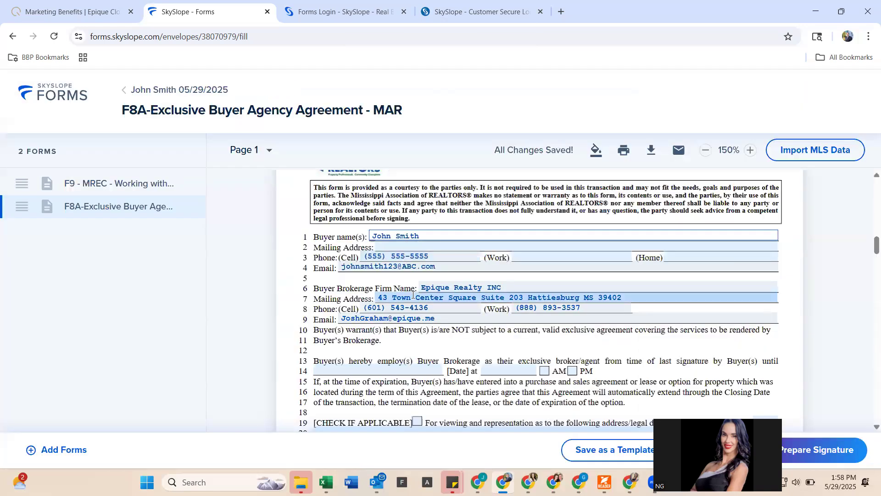
- Choose percentage of gross sales price as the buyer agent compensation
scroll(410, 241, down, 3)
scroll(419, 247, down, 5)
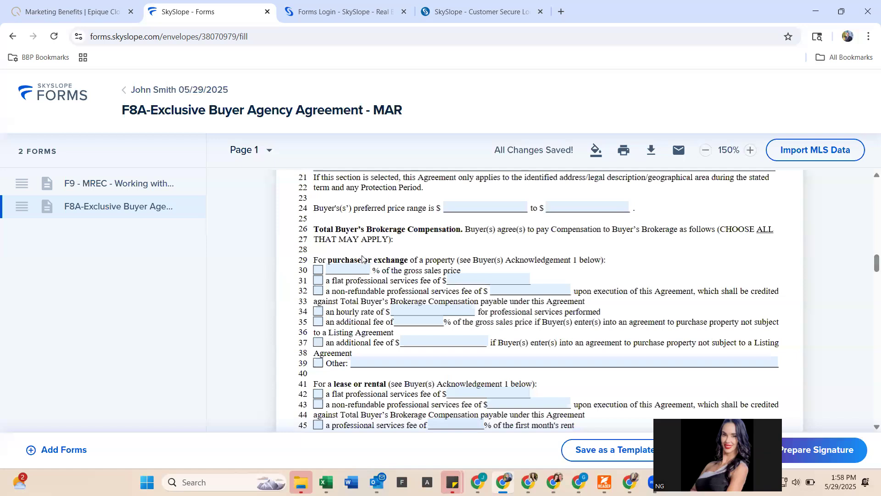
click(318, 270)
- Tick and then clear the AM and PM expiration time boxes, leaving both blank
scroll(423, 274, up, 2)
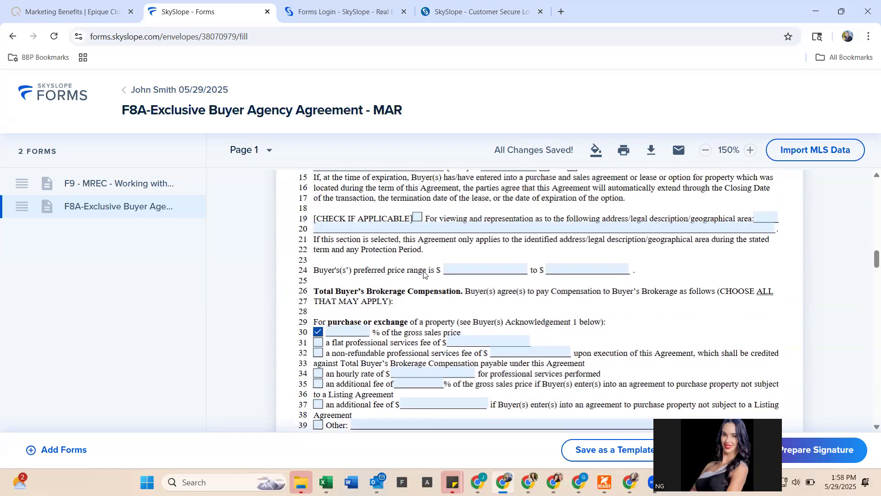
scroll(424, 274, up, 3)
click(544, 261)
click(572, 261)
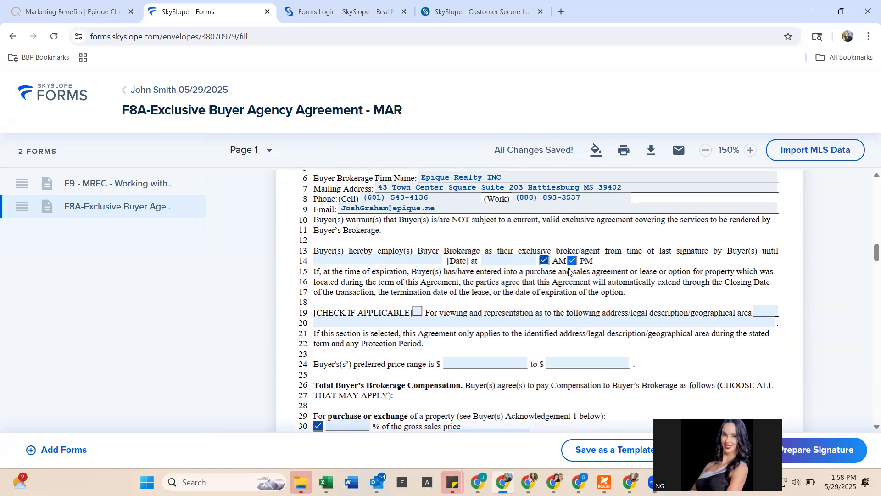
click(544, 261)
click(572, 262)
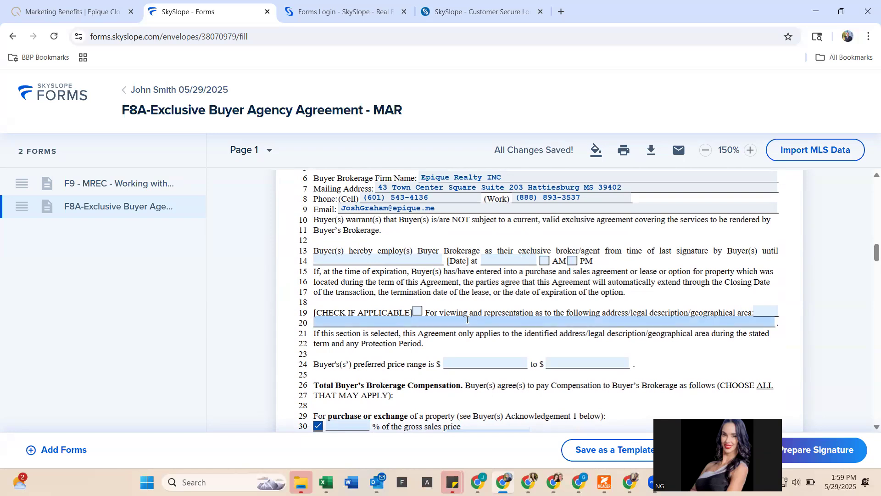
- Review the agreement through page 4 and start a signature envelope with Prepare Signature
scroll(467, 319, down, 1)
scroll(467, 319, down, 3)
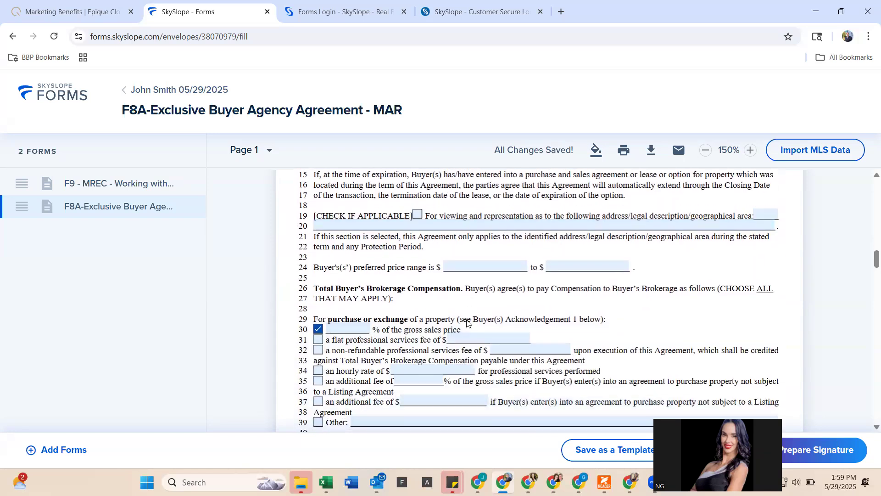
scroll(465, 301, down, 15)
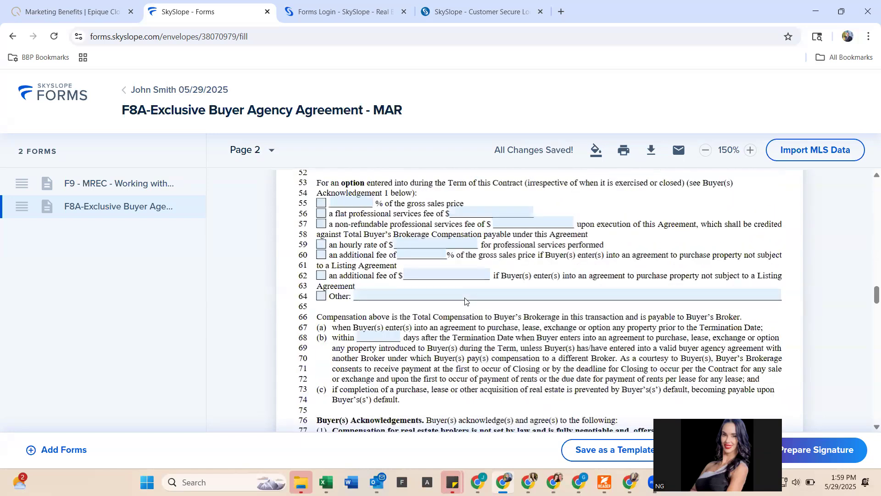
scroll(465, 301, down, 8)
scroll(465, 301, up, 3)
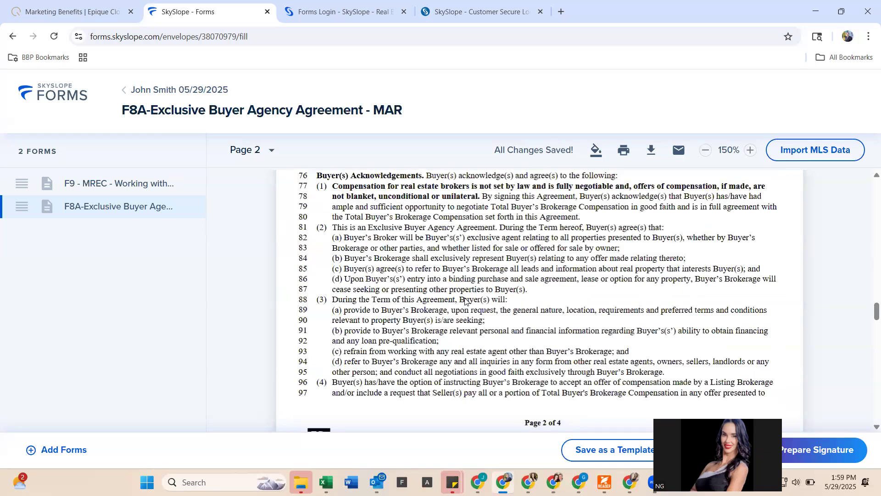
scroll(465, 301, down, 20)
scroll(465, 301, down, 3)
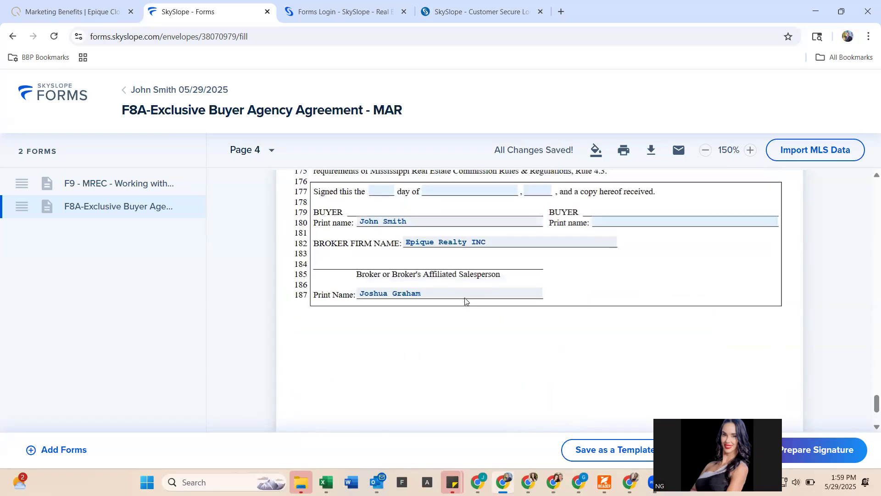
click(787, 449)
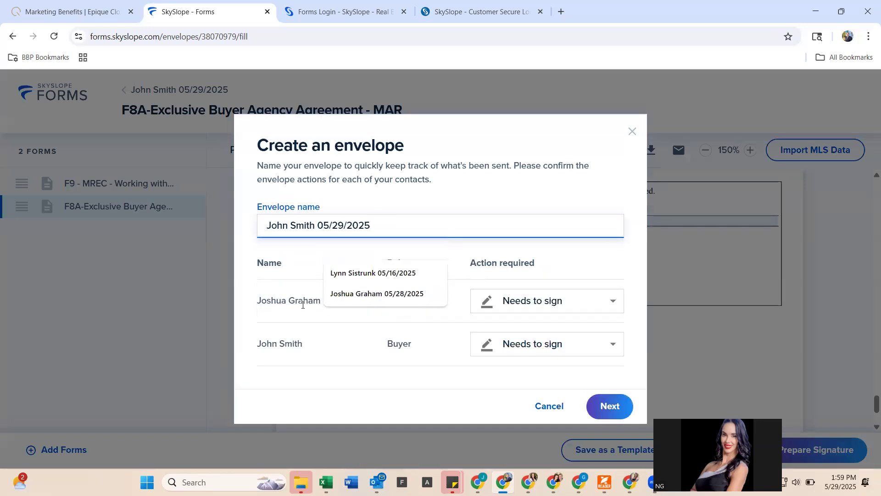
- Accept the default envelope name and Needs to sign actions and create the envelope
click(607, 413)
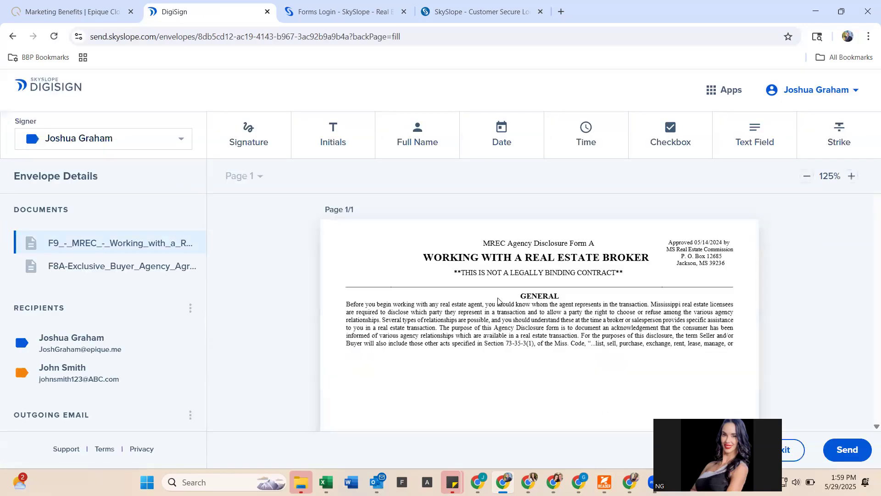
scroll(497, 298, down, 3)
scroll(497, 298, down, 5)
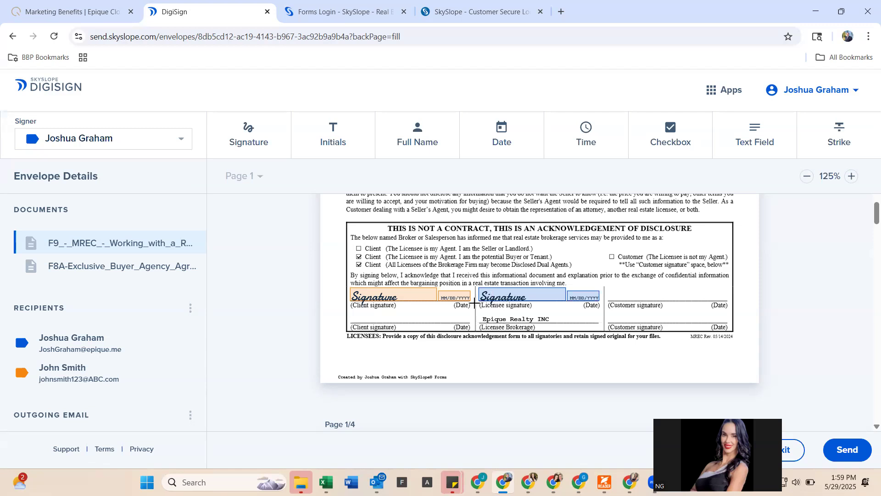
click(413, 296)
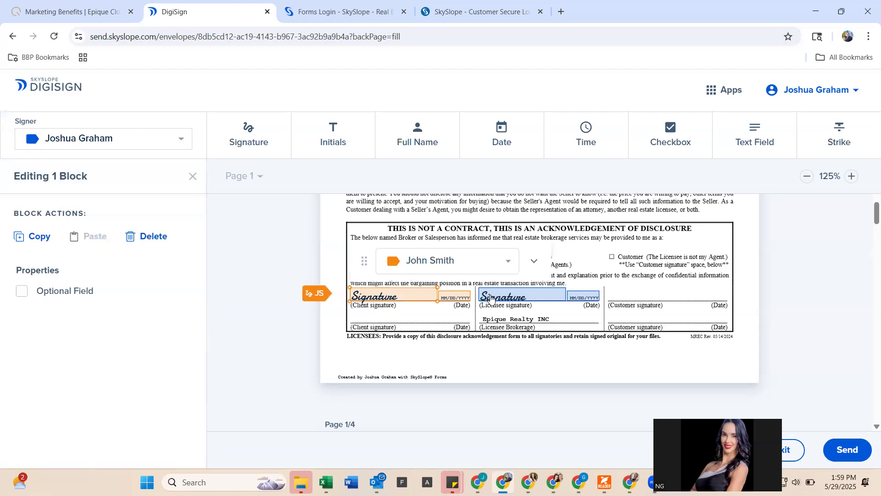
click(490, 295)
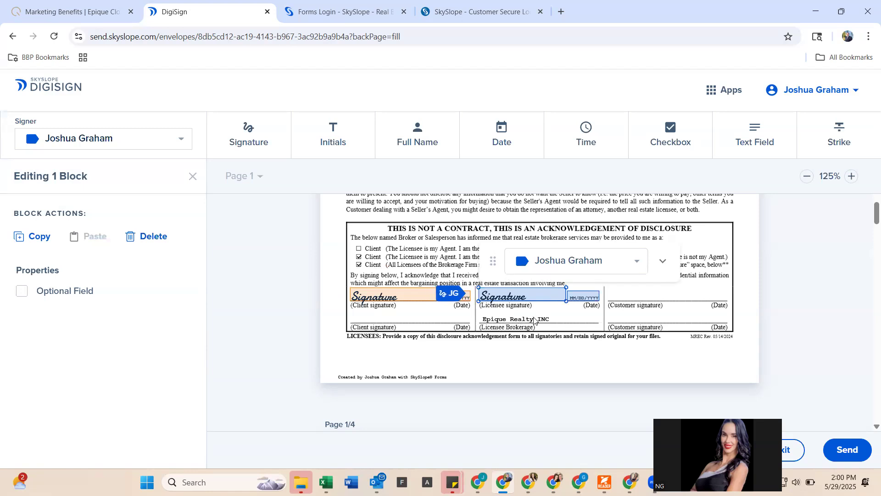
scroll(534, 320, down, 1)
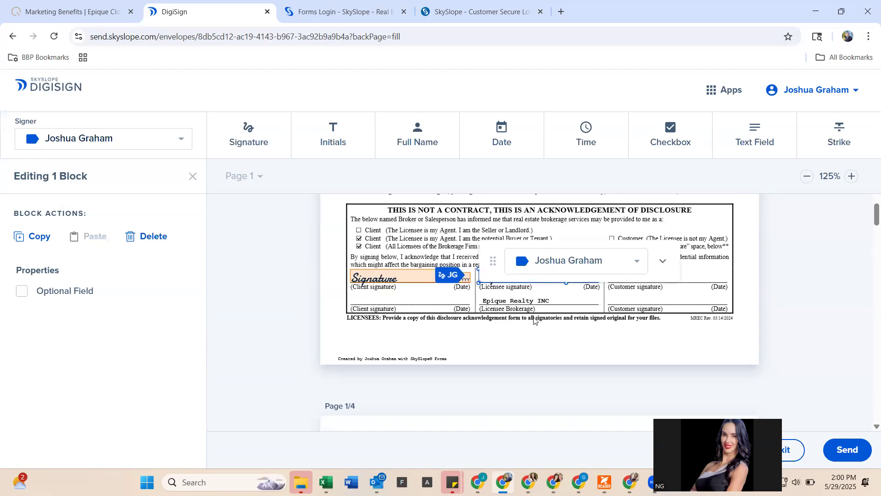
scroll(534, 320, down, 5)
scroll(533, 319, down, 2)
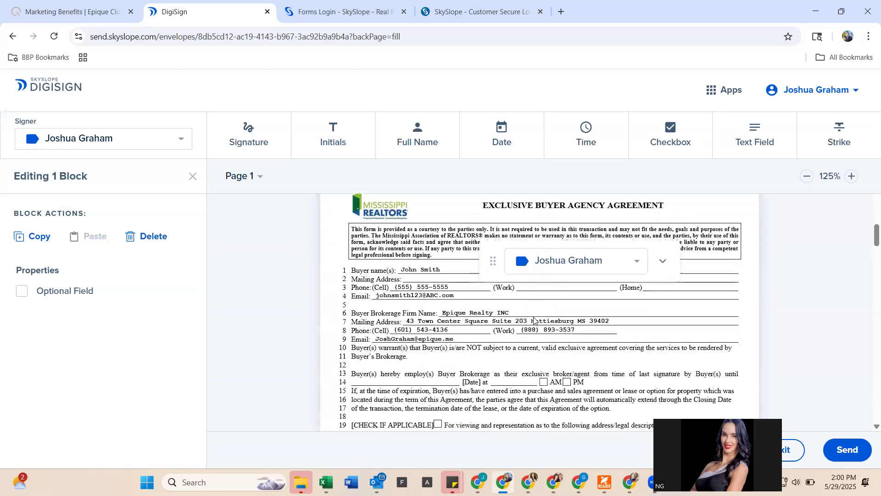
- Check the signed-in account's options menu in DigiSign
scroll(534, 320, up, 1)
scroll(534, 320, down, 1)
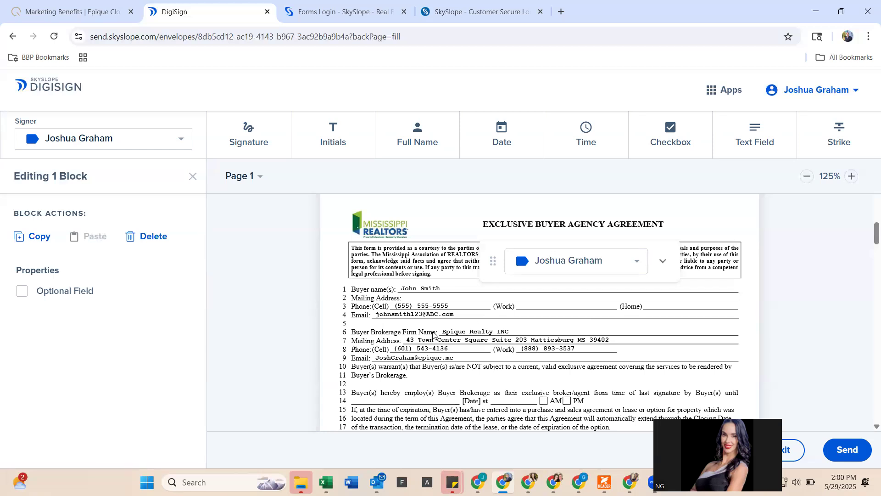
click(803, 99)
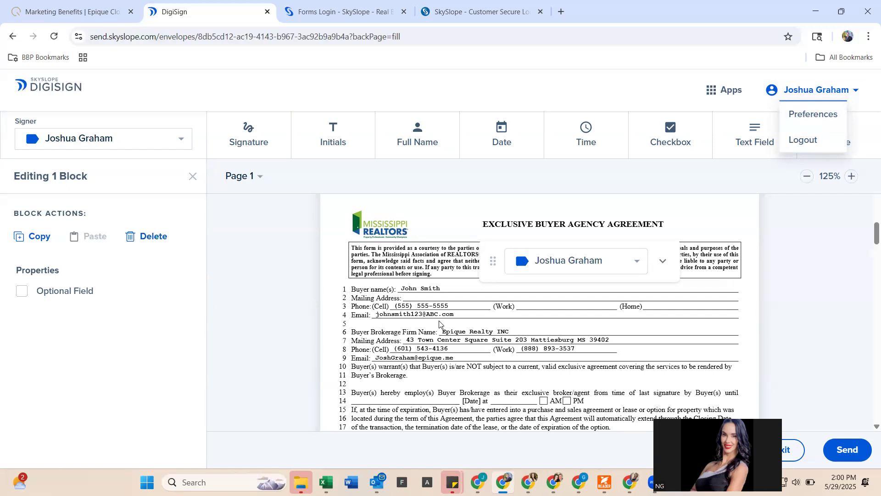
- Review the buyer and broker signature blocks on page 4, then exit without sending
scroll(466, 333, down, 6)
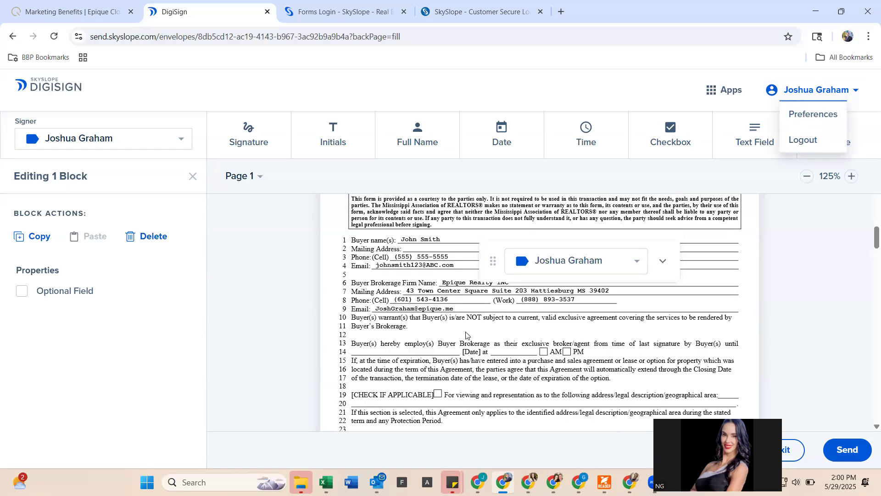
scroll(466, 333, down, 20)
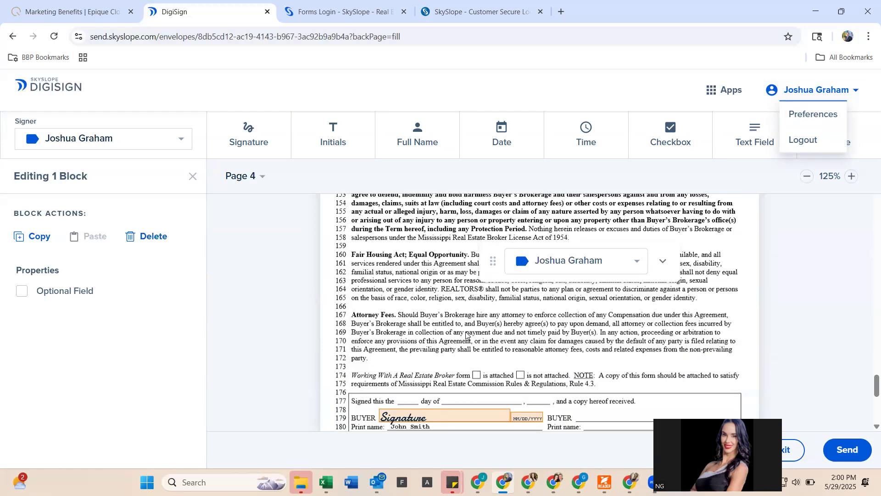
scroll(466, 333, down, 3)
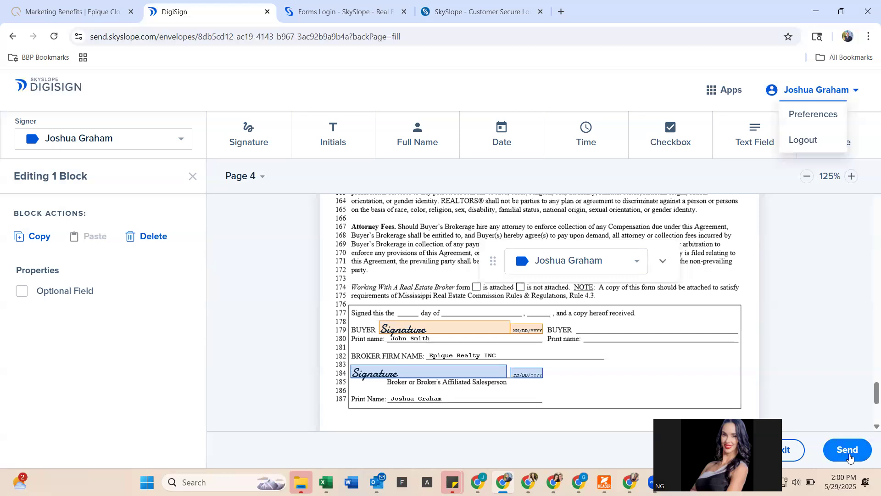
click(780, 450)
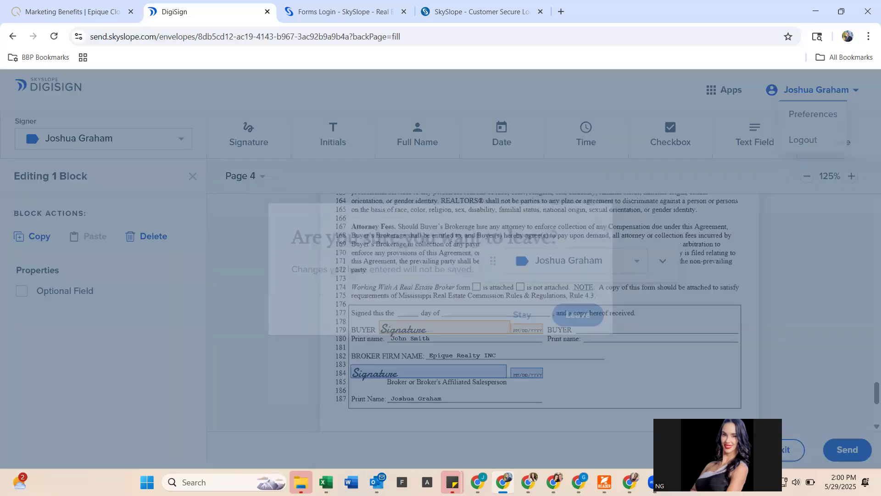
- Confirm leaving DigiSign and return to the buyer agency agreement in Forms
click(567, 315)
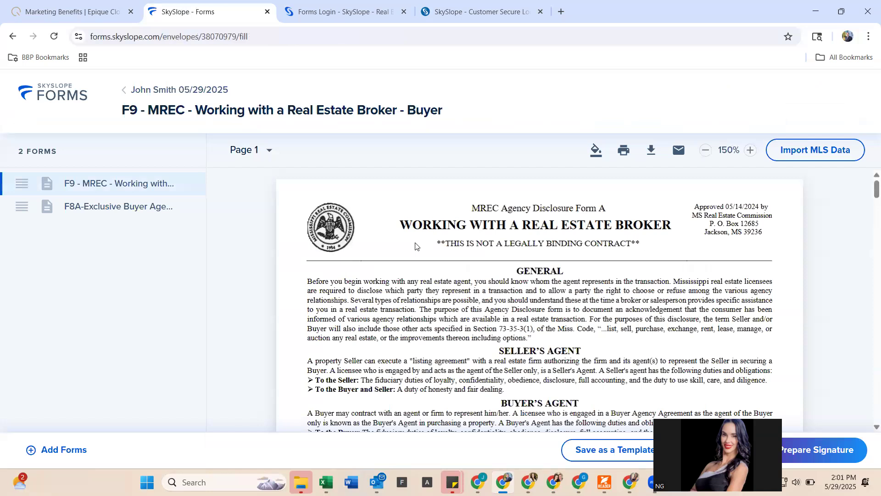
scroll(423, 187, down, 3)
scroll(423, 187, down, 15)
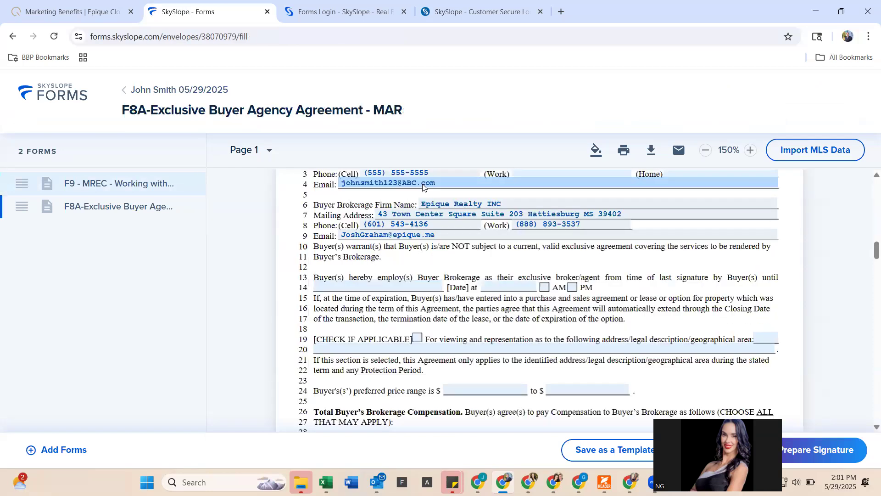
scroll(422, 190, up, 1)
- Replace the buyer's email address with the new address and save the contact
click(422, 190)
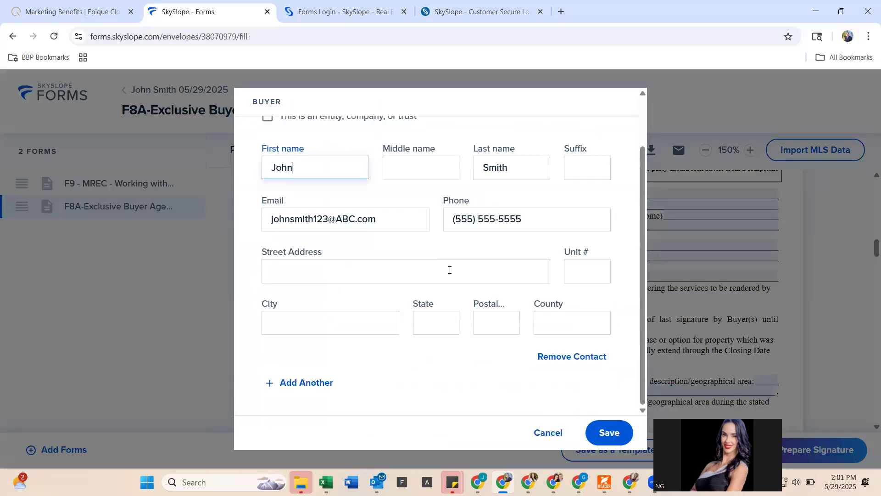
click(365, 219)
key(ctrl+a)
key(BackSpace)
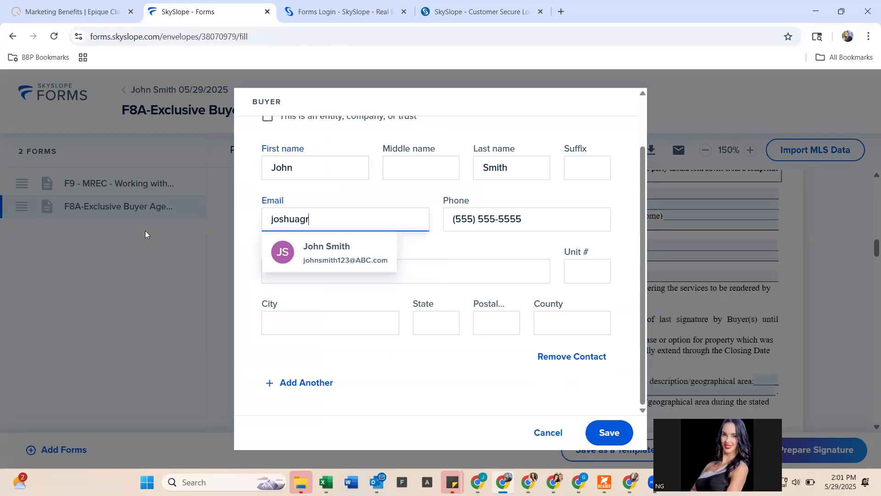
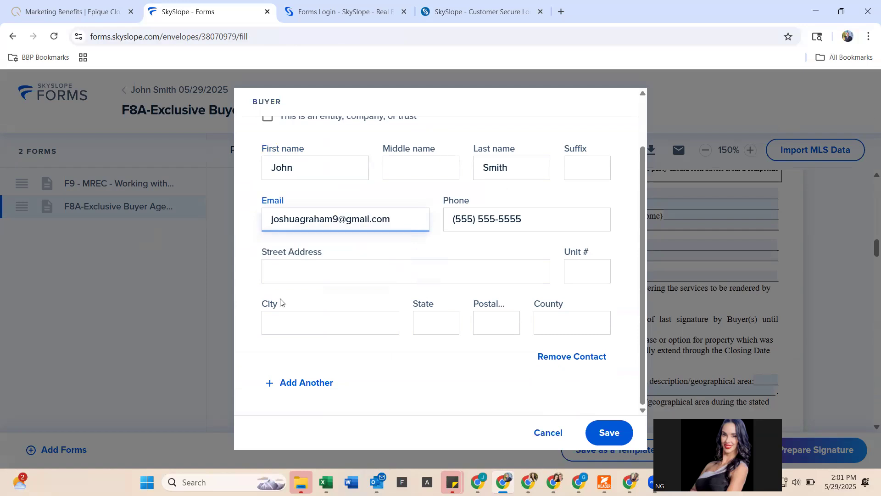
click(599, 429)
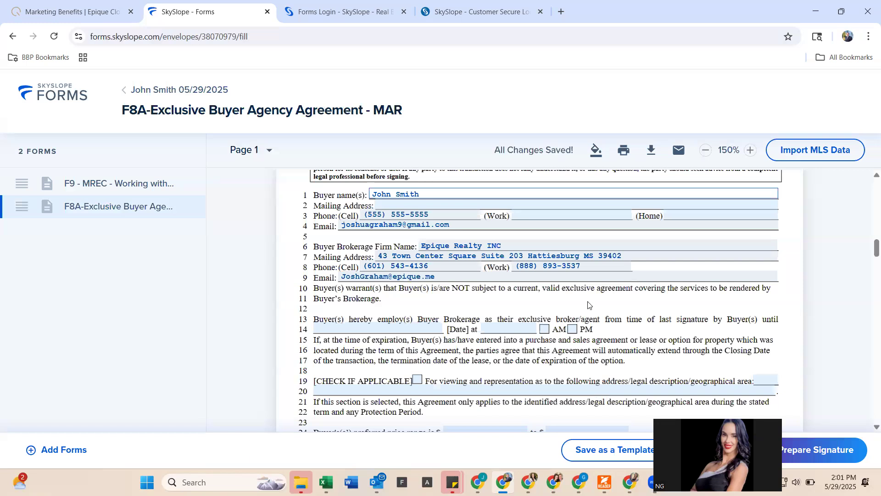
scroll(588, 305, down, 15)
scroll(588, 305, down, 20)
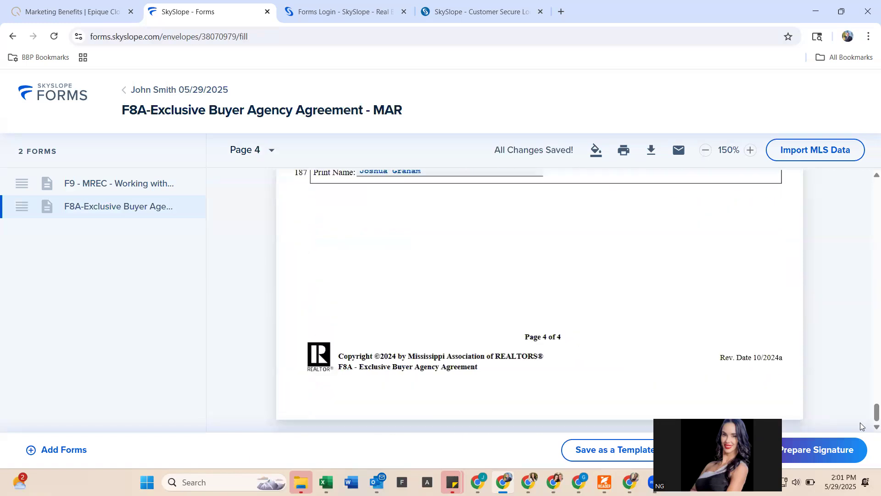
- Create a new envelope with agent and buyer both set to Needs to sign
click(847, 447)
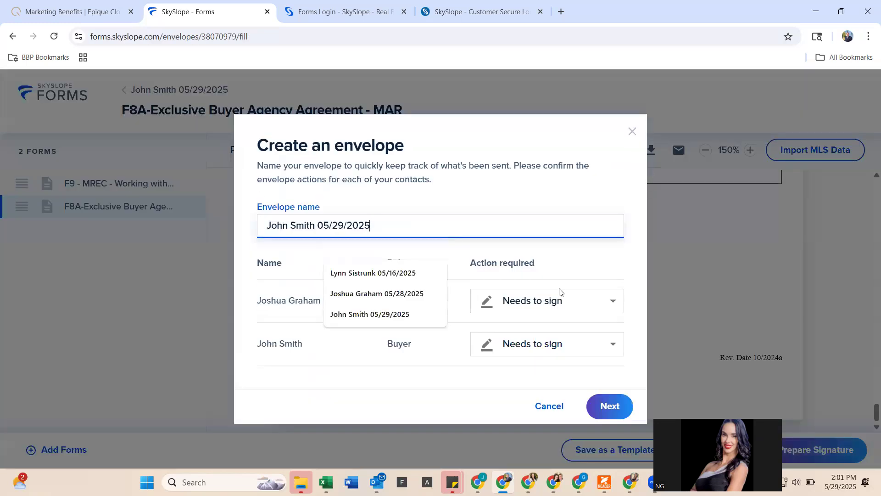
click(626, 414)
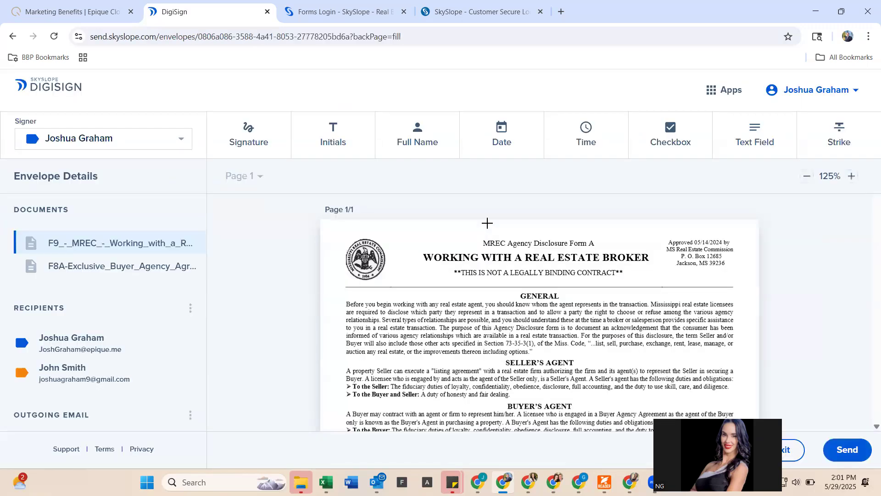
- Review the prepared envelope and open the Send smart email dialog
scroll(487, 223, down, 8)
scroll(488, 225, down, 20)
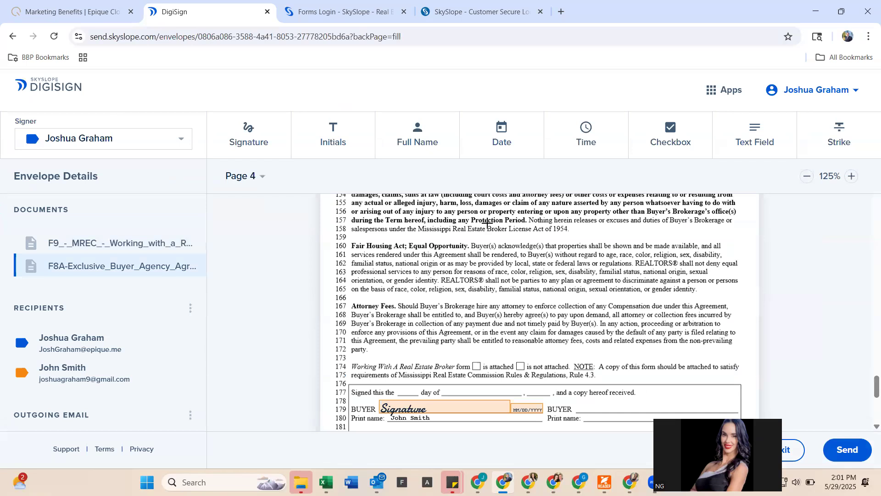
scroll(488, 226, up, 3)
scroll(488, 226, up, 1)
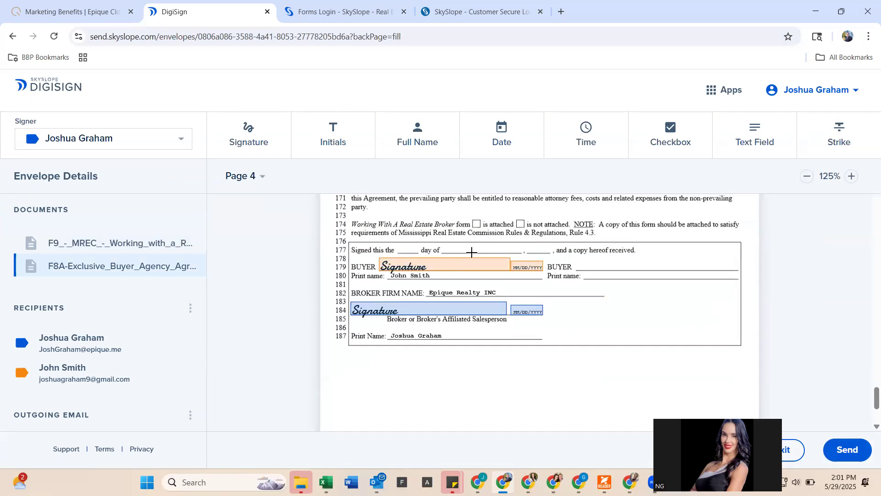
click(866, 460)
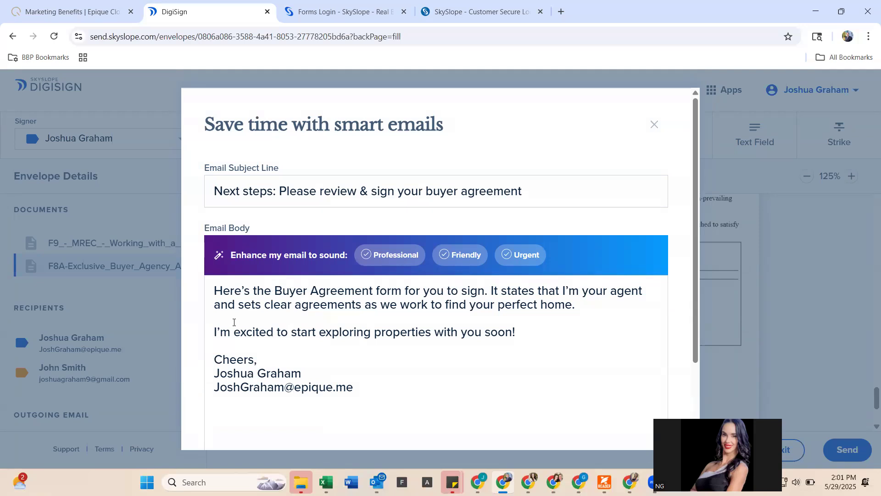
- Try the Professional, Friendly and Urgent email tones, ending on Urgent
click(399, 258)
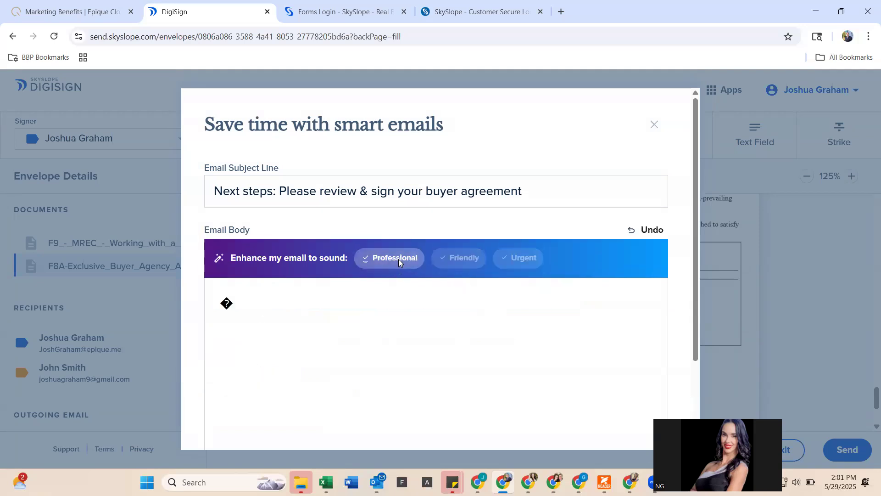
click(459, 258)
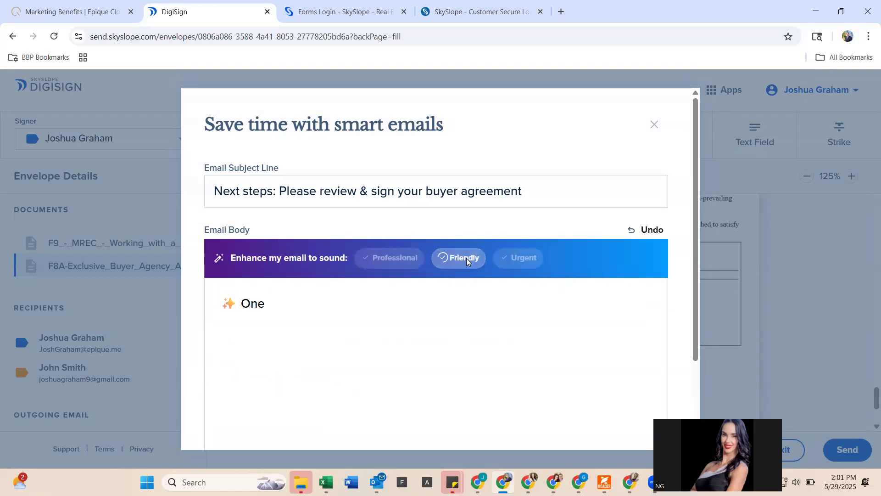
click(540, 262)
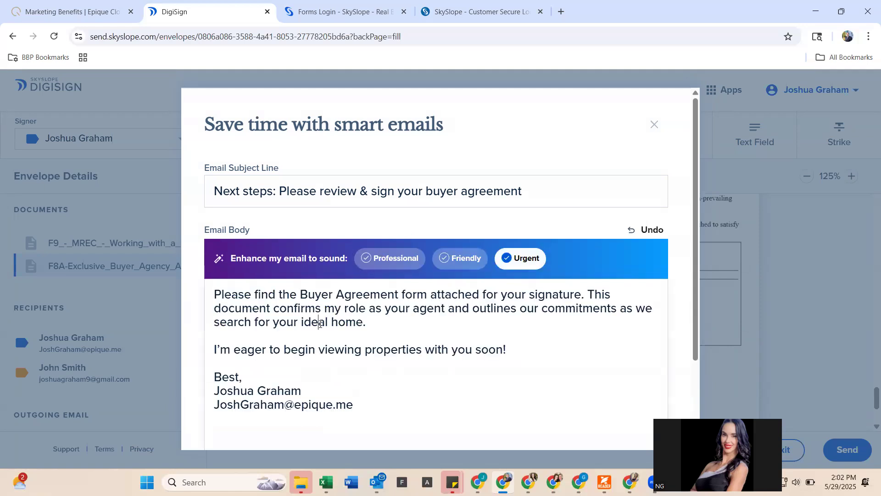
- Replace the body with 'Please review and sign the attached documents.' and send for signatures
drag(223, 304, 399, 354)
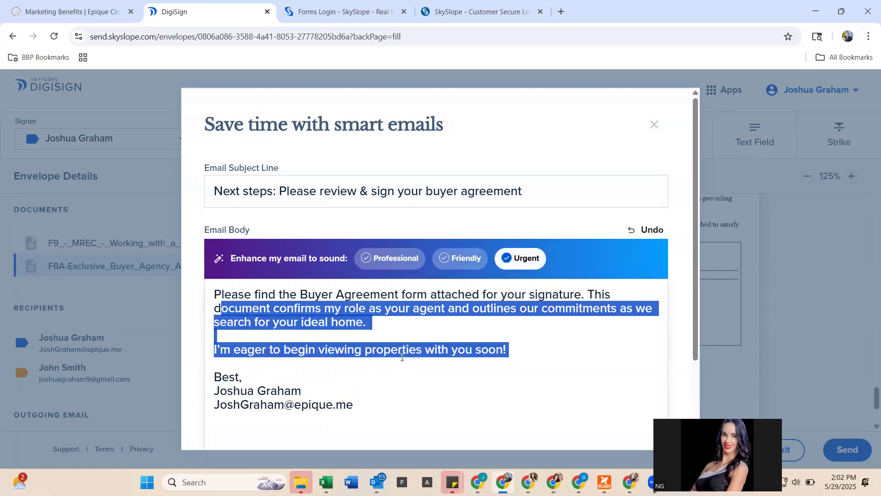
click(402, 354)
key(End)
shift+click(189, 292)
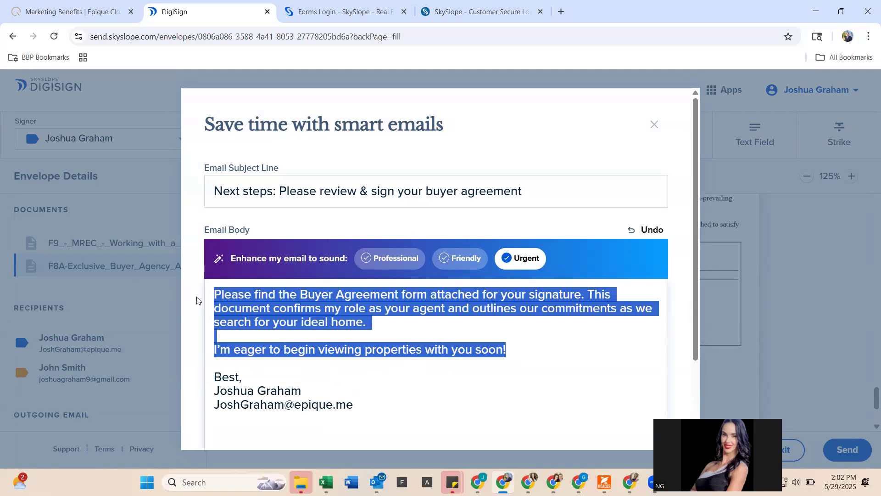
key(BackSpace)
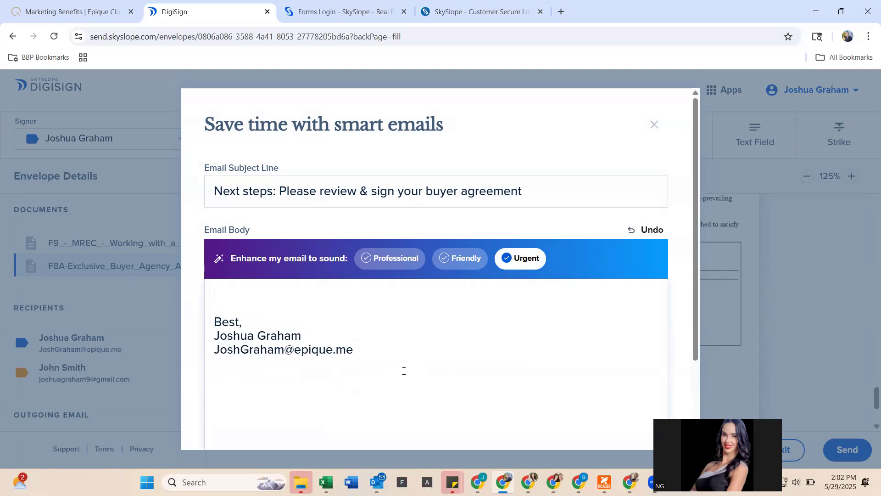
text(Please review)
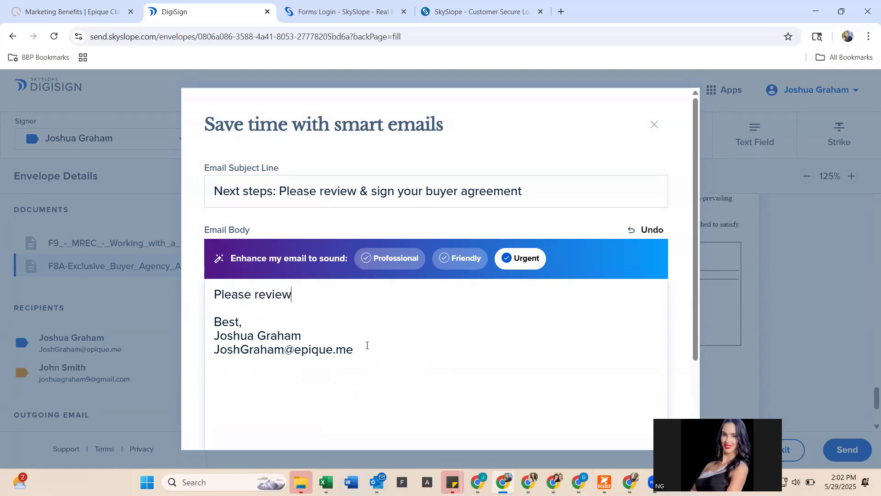
text( and signe the)
key(BackSpace)
key(BackSpace)
key(BackSpace)
key(BackSpace)
key(BackSpace)
text(the )
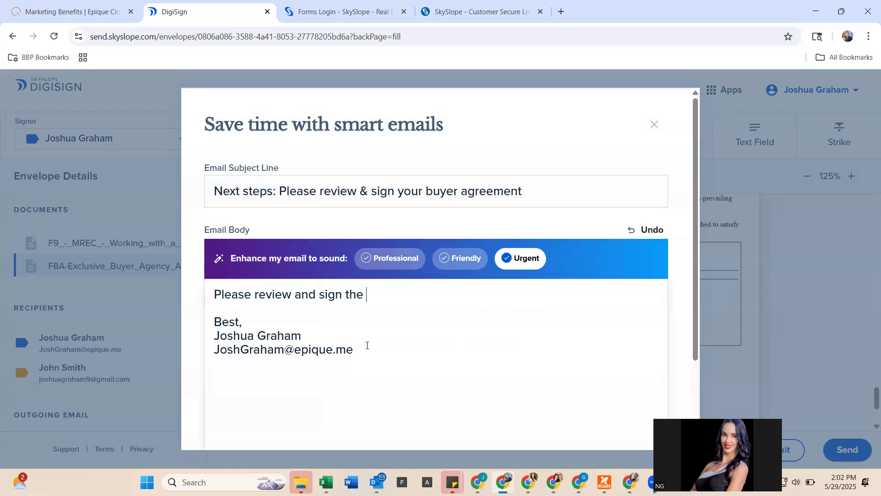
text(attached documents.)
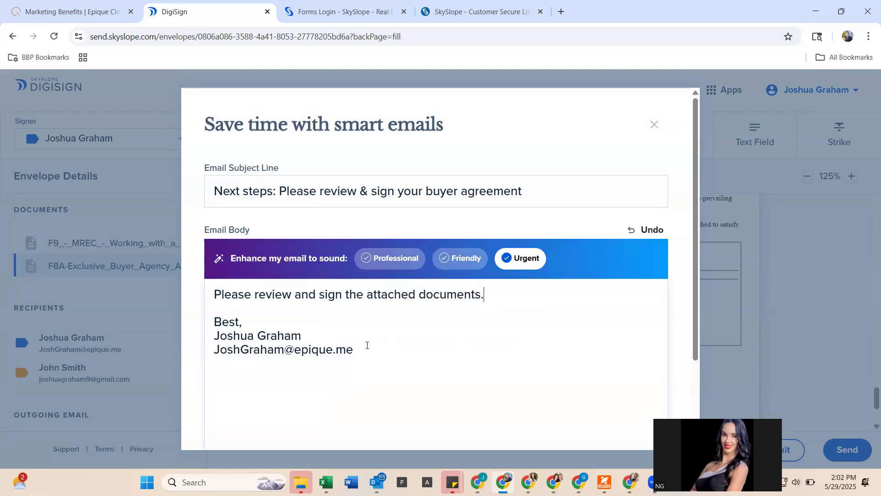
scroll(367, 321, down, 3)
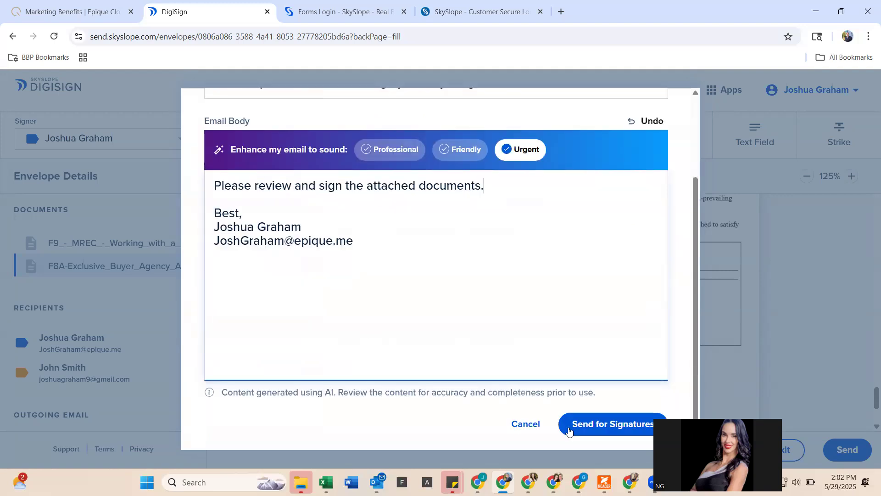
click(586, 428)
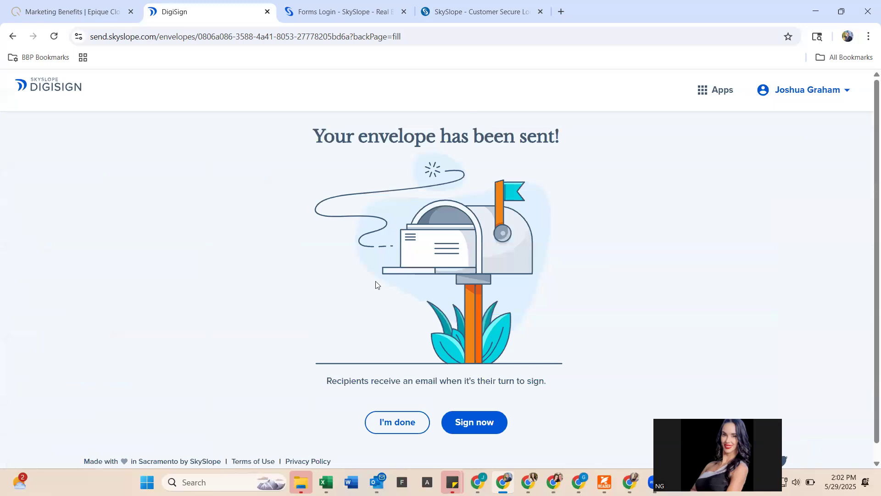
- Sign now, accept the terms, sign the licensee and broker signature fields, and finish signing
click(470, 425)
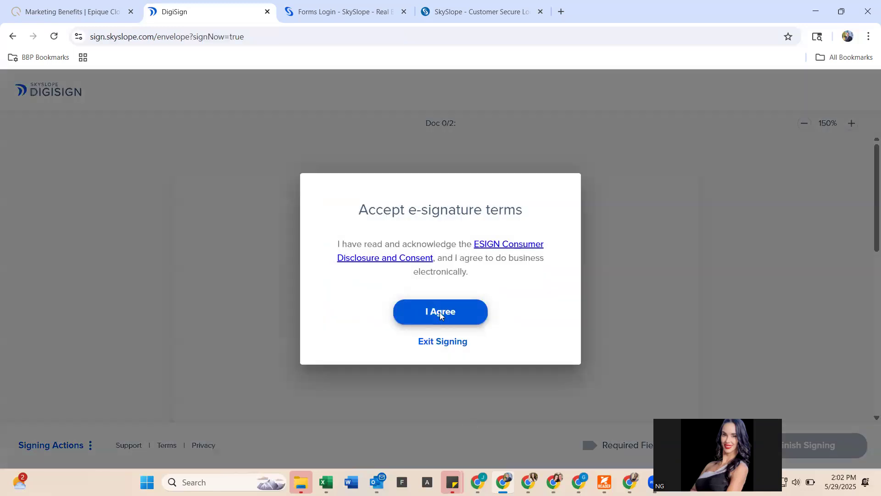
click(440, 312)
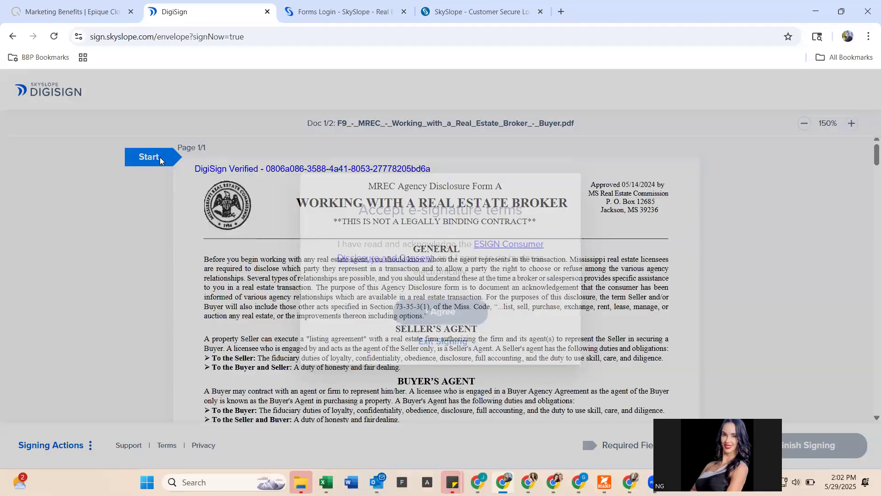
click(161, 160)
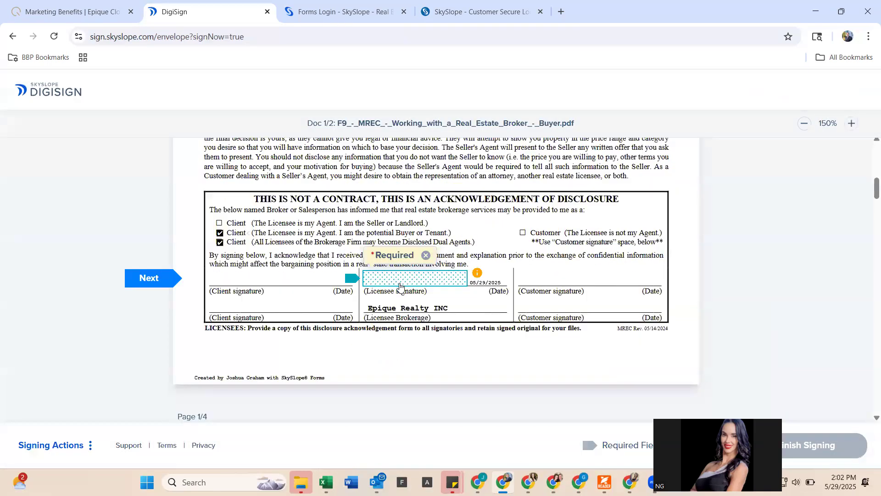
click(401, 284)
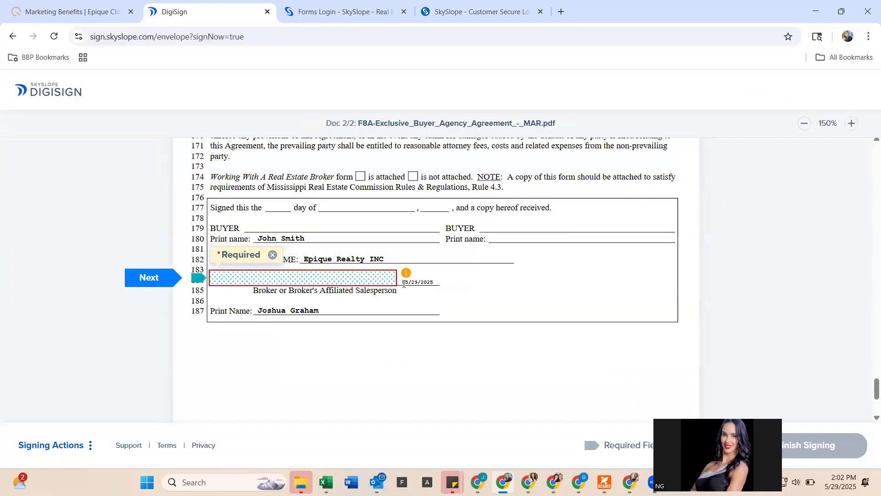
click(323, 286)
click(808, 450)
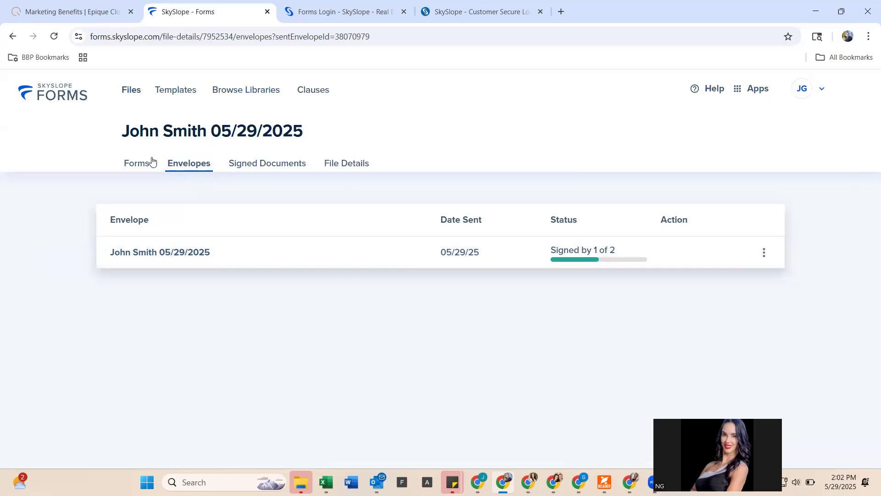
- Browse Signed Documents and Envelopes, then open the file's Forms tab
click(259, 164)
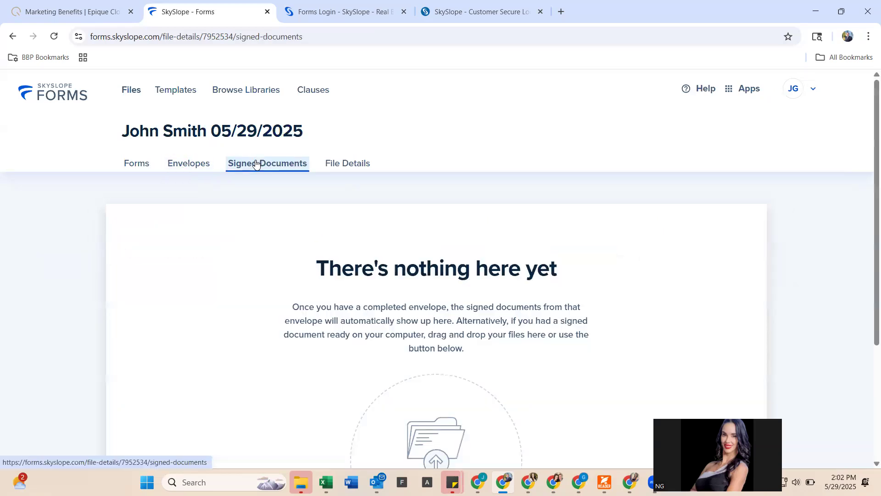
click(200, 163)
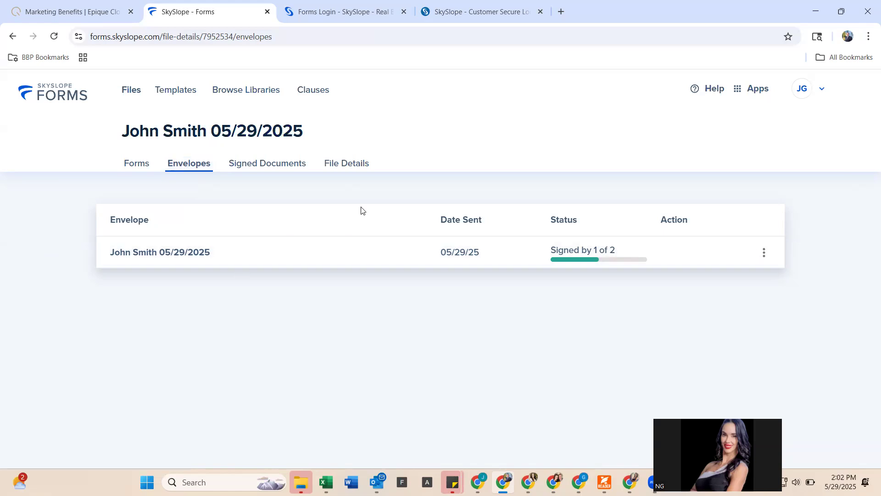
click(150, 175)
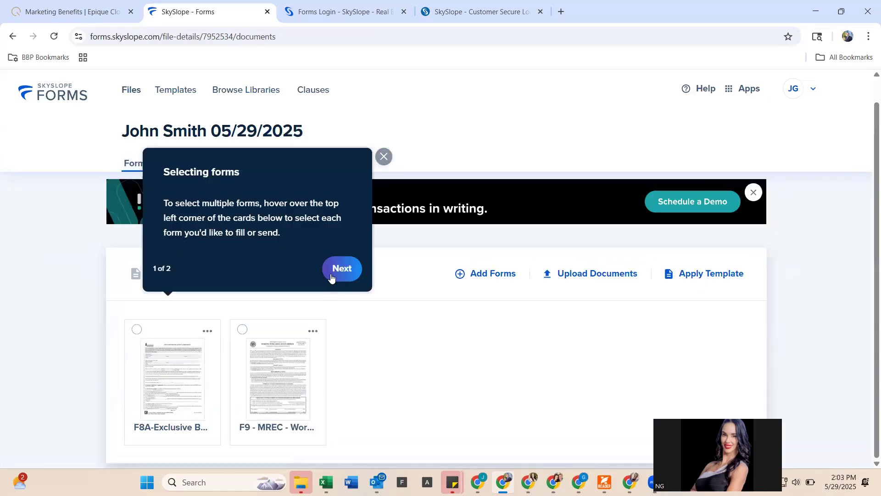
- Dismiss the form-selection tutorial and deselect the F8A form
click(332, 277)
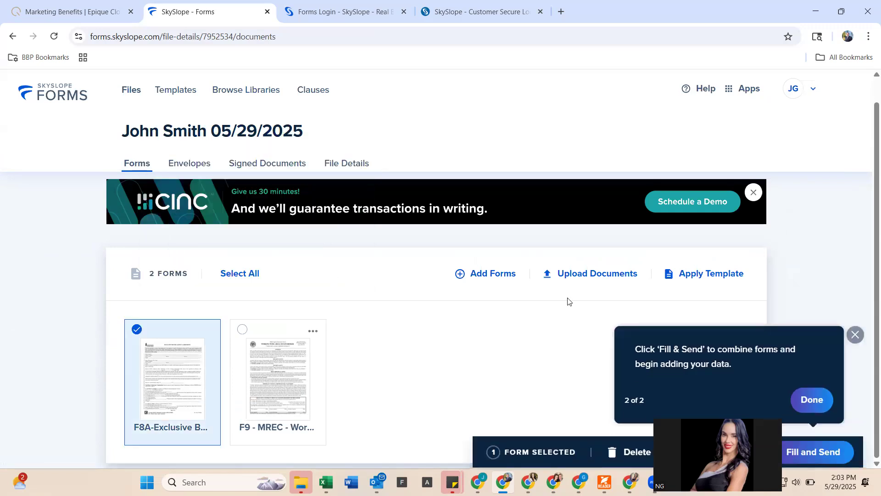
click(867, 323)
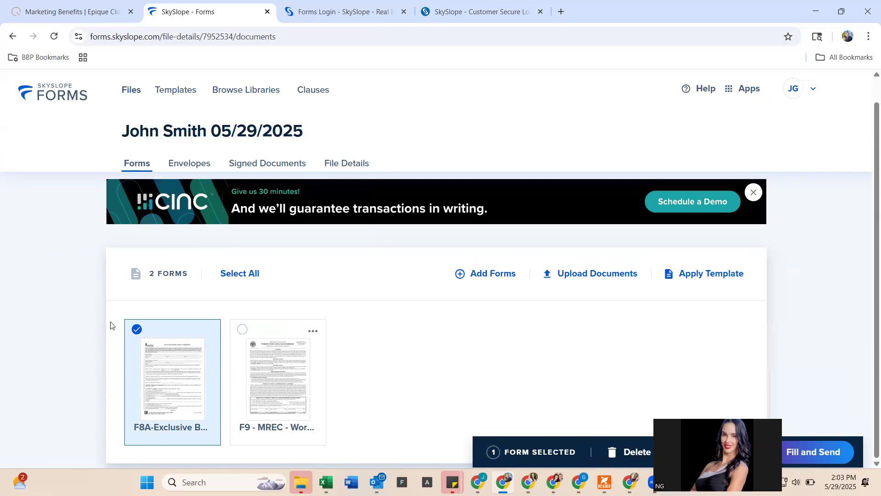
click(136, 330)
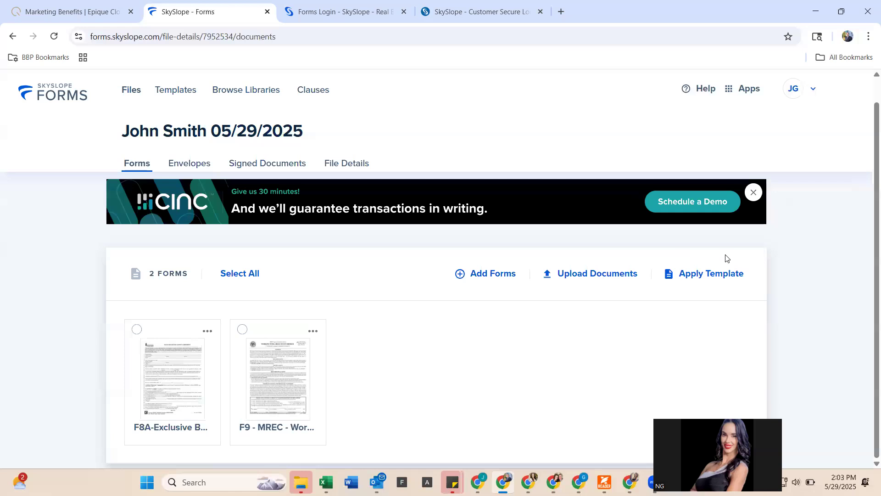
- Apply the Mississippi Residential Purchase template to the file
click(682, 281)
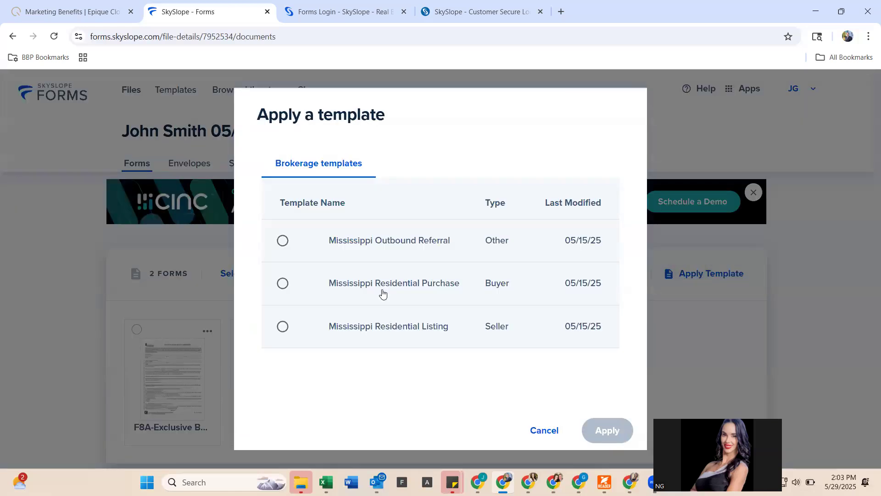
click(336, 284)
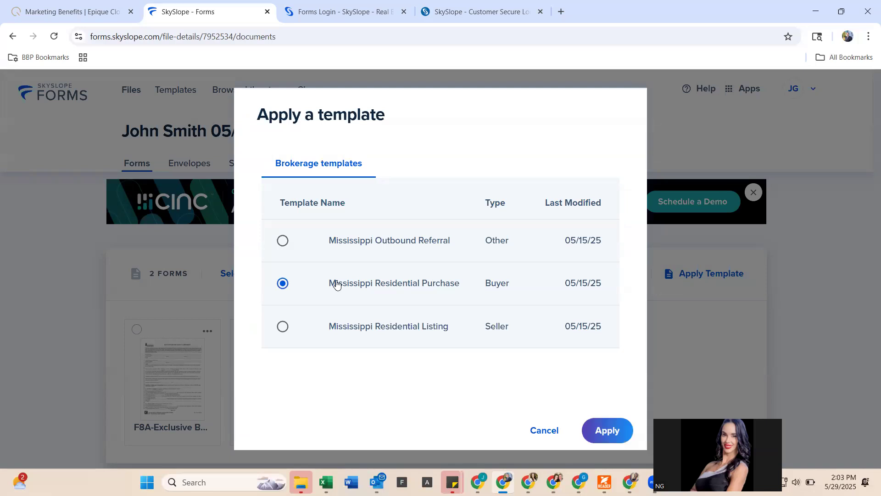
click(614, 430)
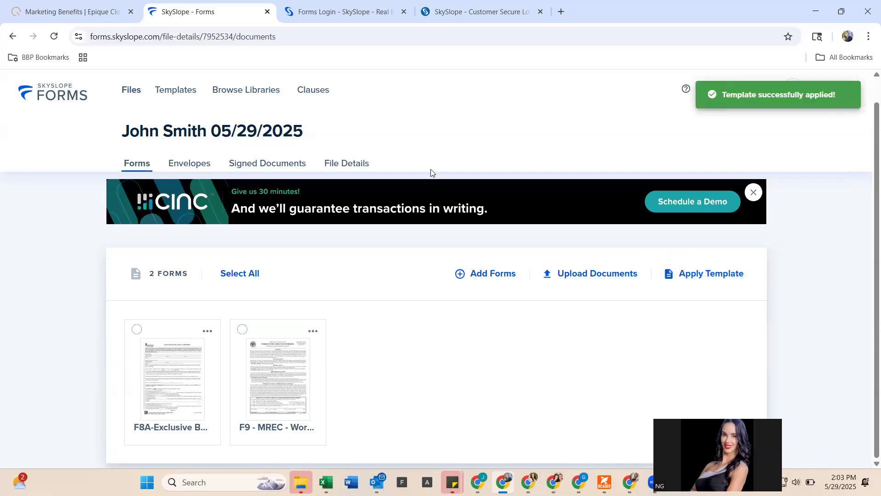
- Open the F8A-Exclusive Buyer Agency Agreement from the file's forms list for filling
scroll(430, 169, down, 2)
scroll(431, 169, down, 5)
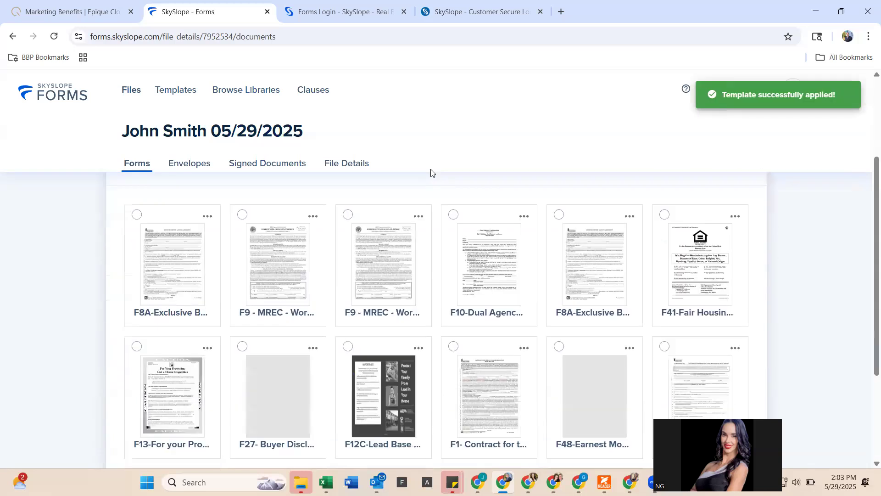
scroll(430, 169, up, 6)
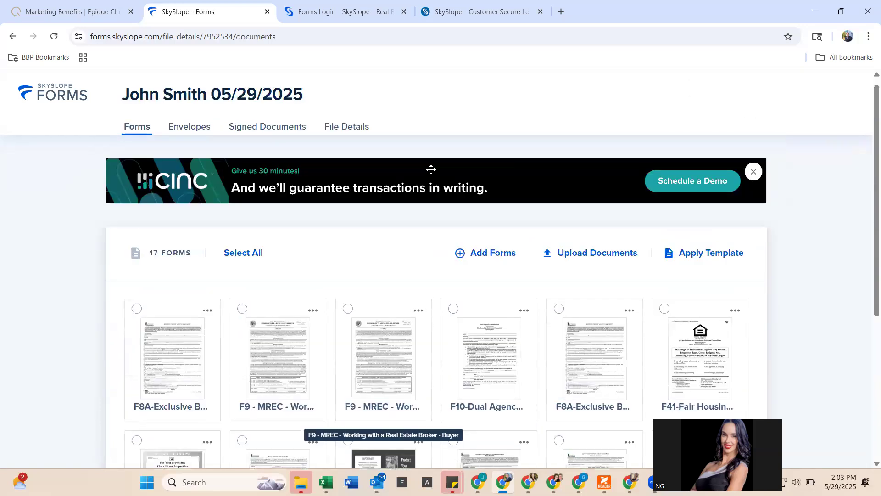
scroll(430, 173, down, 3)
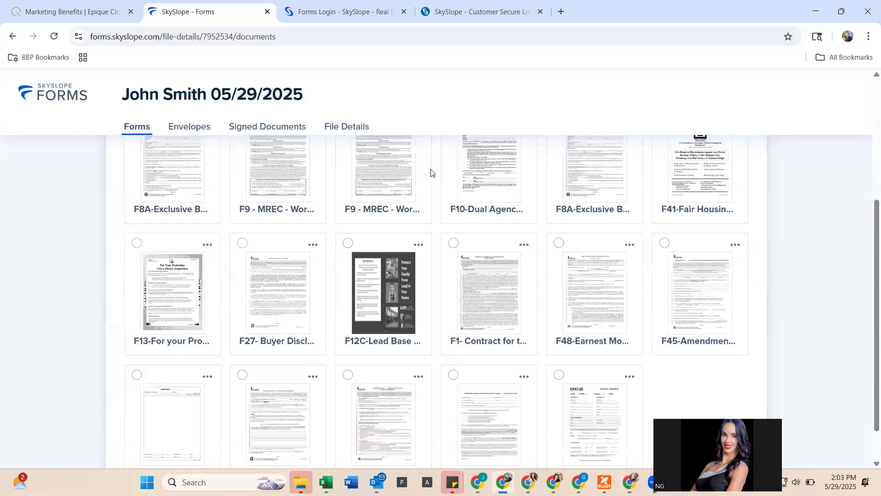
scroll(430, 173, down, 1)
scroll(383, 252, up, 5)
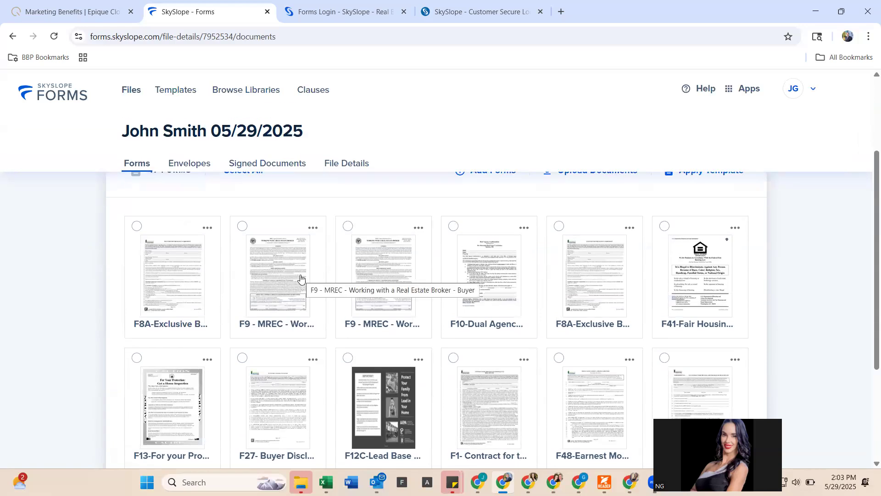
click(169, 268)
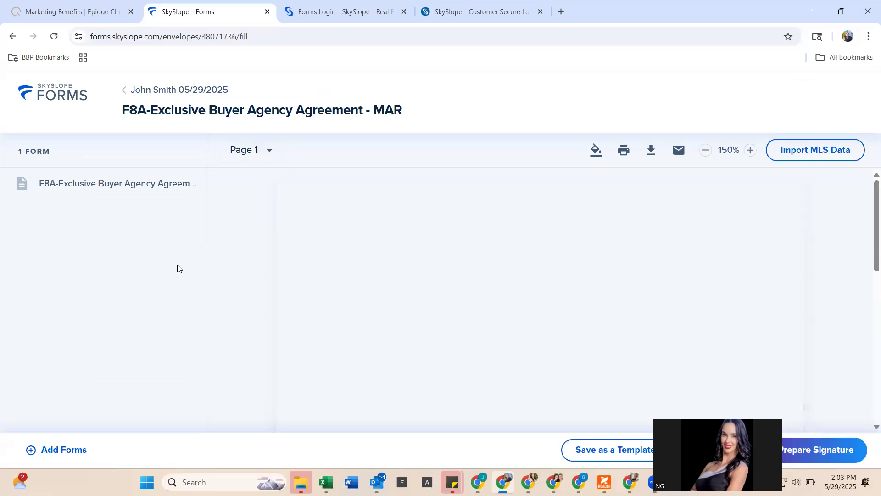
- Scroll through F8A pages 1–4 to check the prefilled buyer and brokerage details
scroll(400, 325, down, 3)
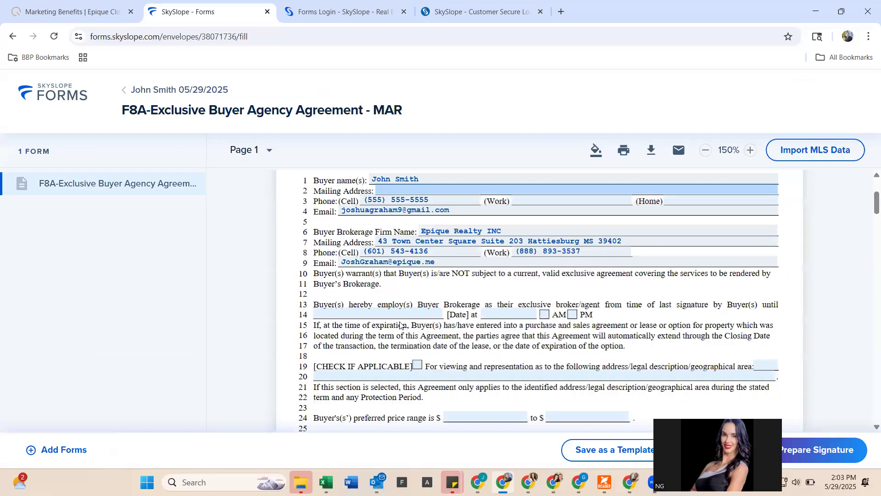
scroll(399, 324, down, 20)
scroll(400, 324, down, 6)
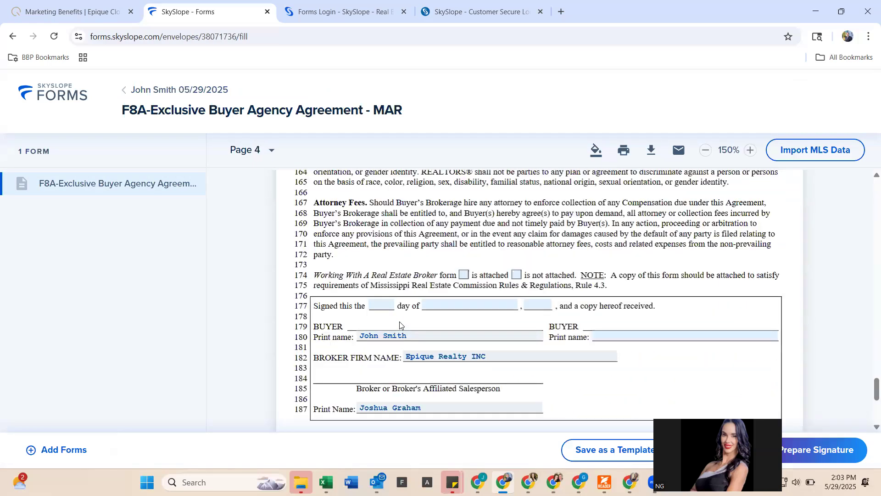
scroll(399, 321, up, 3)
scroll(220, 381, up, 3)
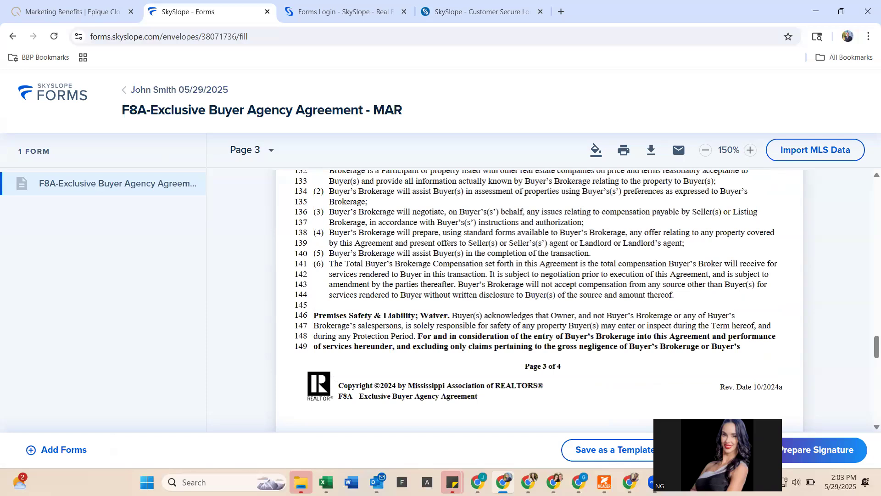
- Back out to the file, delete the Draft envelope, and return to the Forms tab
click(538, 316)
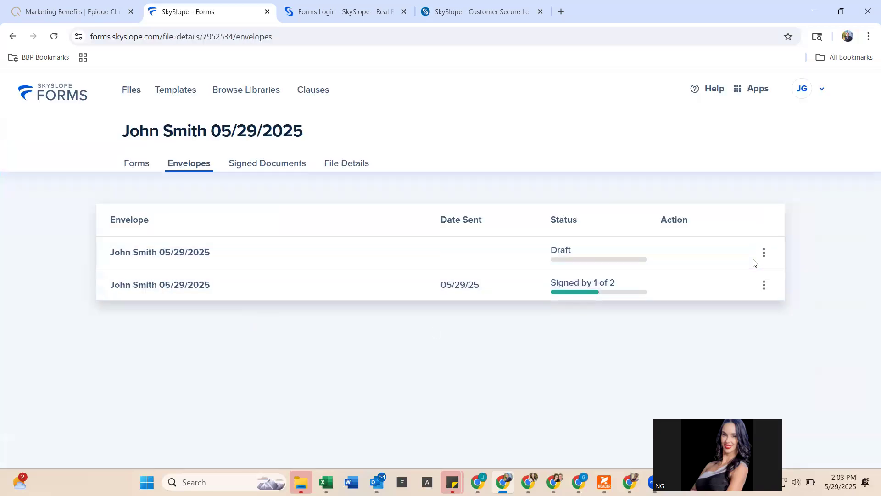
click(764, 256)
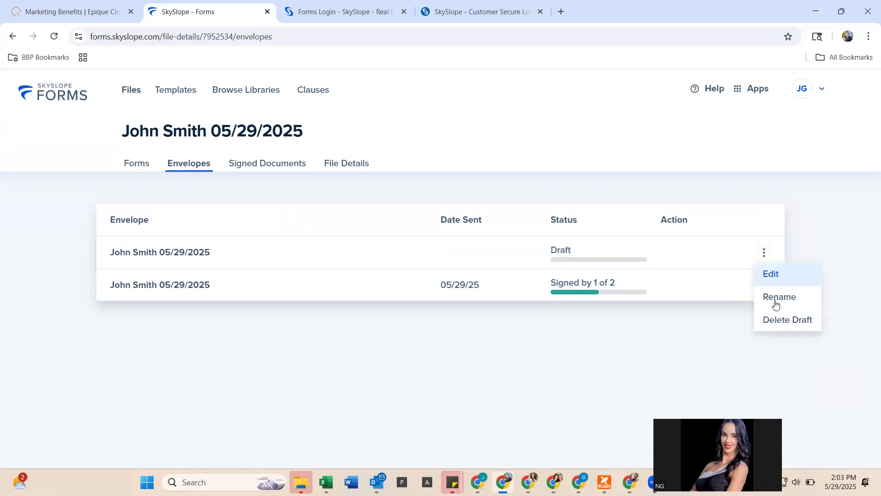
click(778, 325)
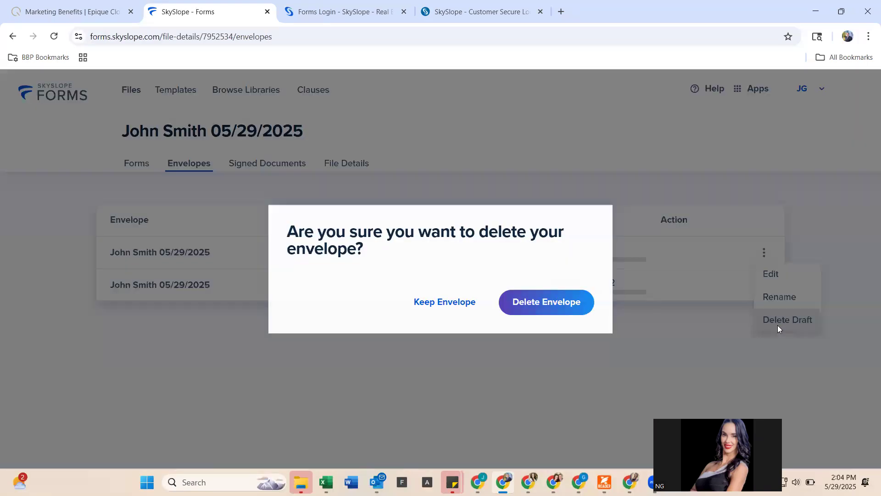
click(526, 302)
click(134, 165)
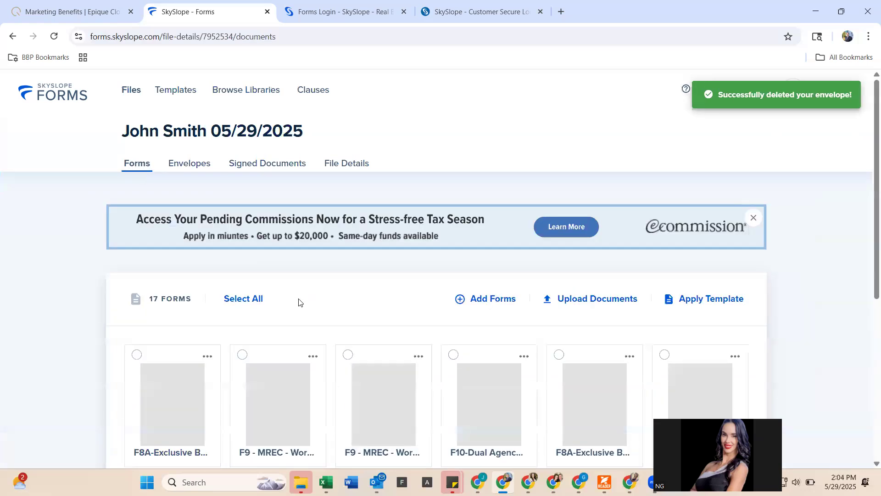
scroll(299, 302, down, 3)
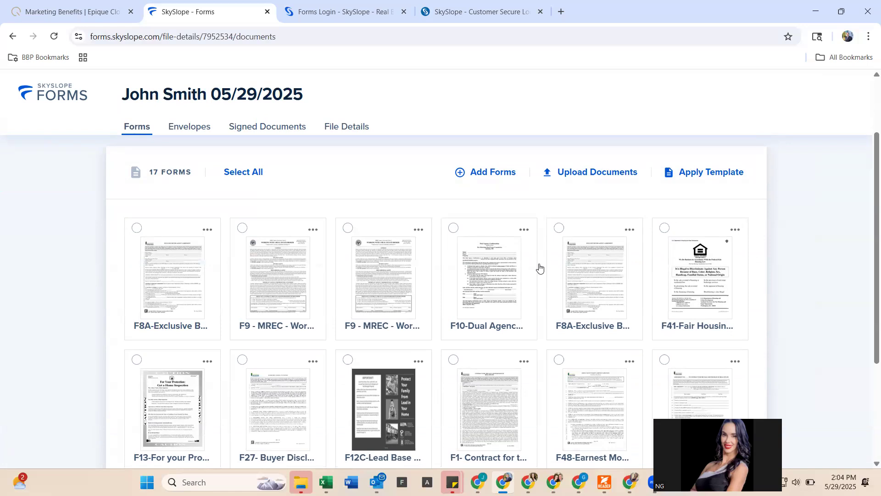
- Tick F8A, F9 MREC, F41, F13, F27, F1 and F48 until 7 Forms Selected shows
scroll(539, 267, down, 1)
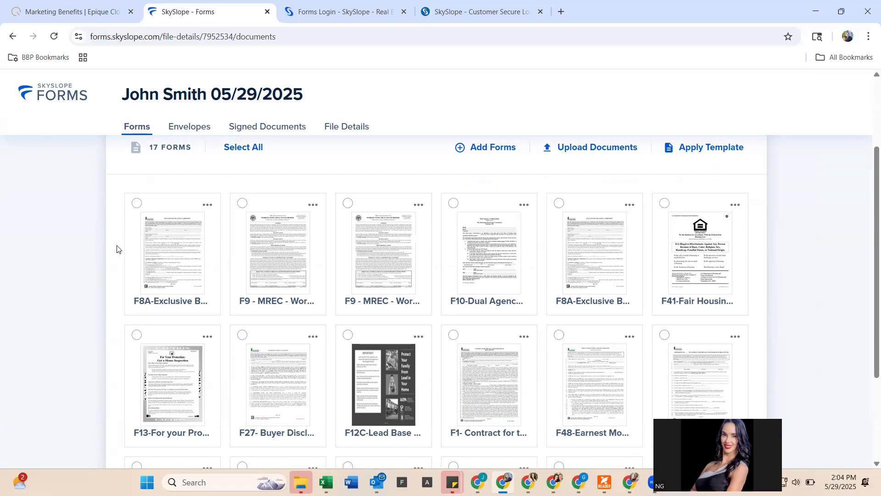
click(136, 204)
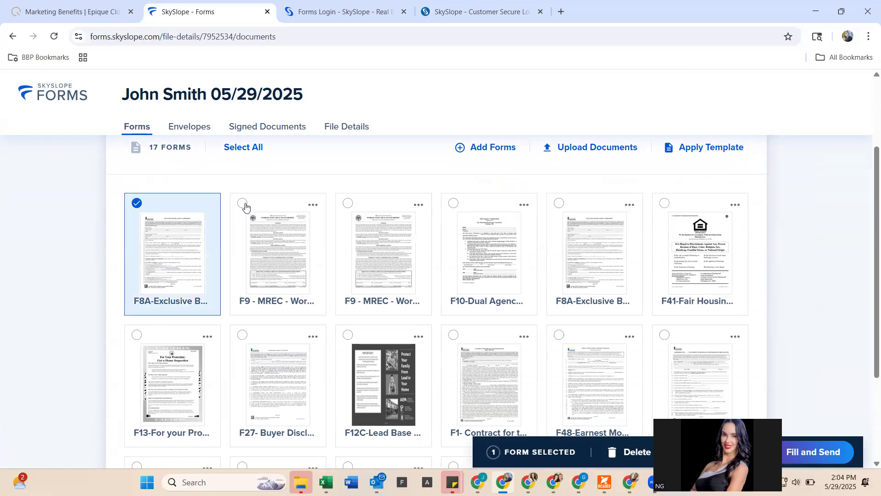
click(242, 204)
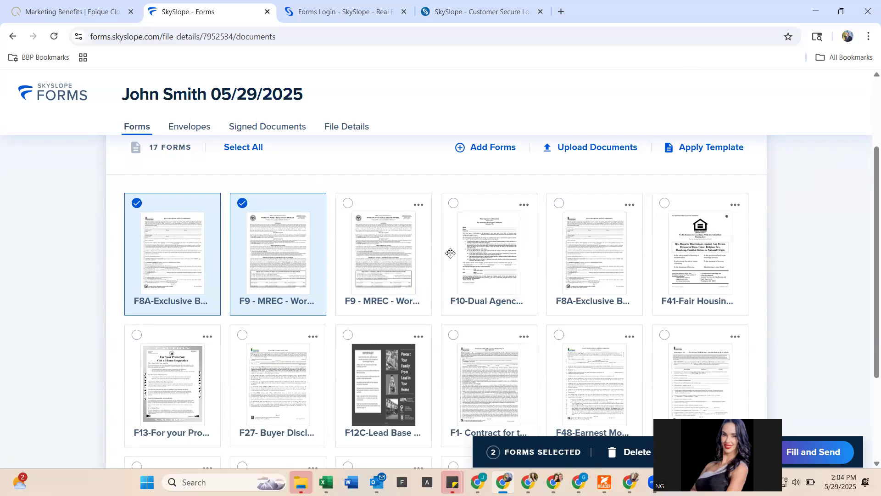
click(665, 203)
scroll(551, 305, down, 3)
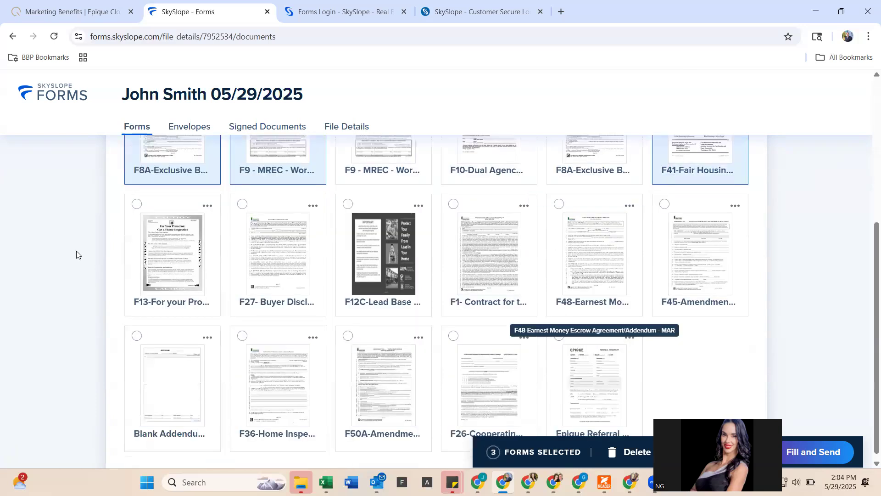
click(137, 204)
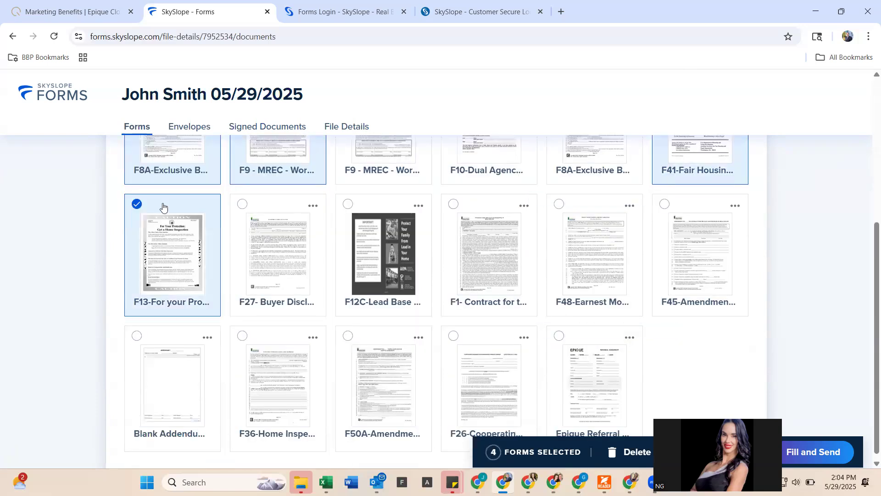
click(243, 203)
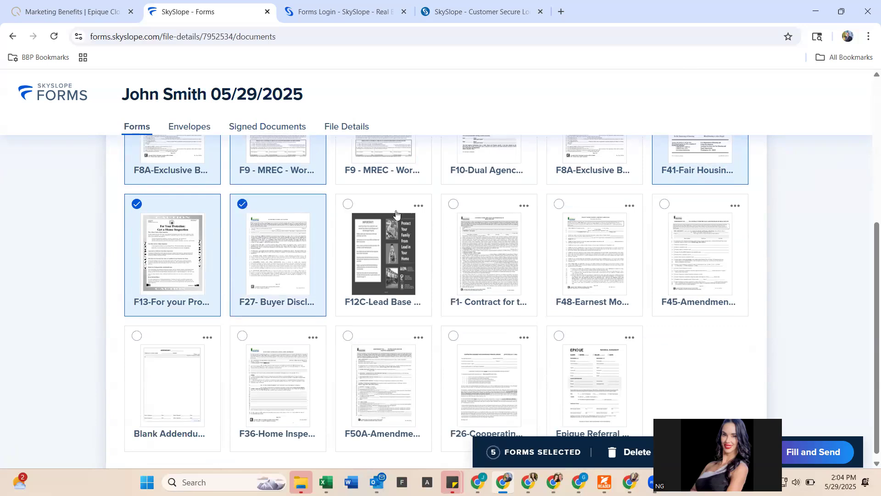
click(453, 207)
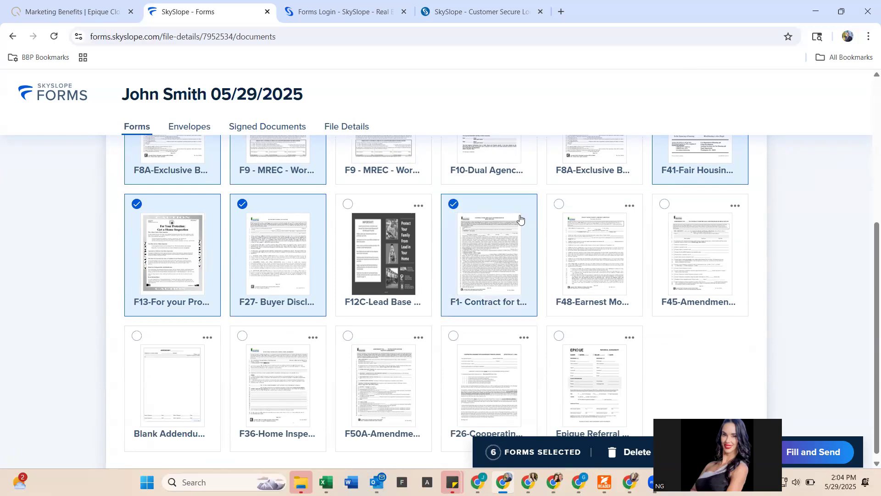
click(559, 205)
scroll(522, 236, down, 1)
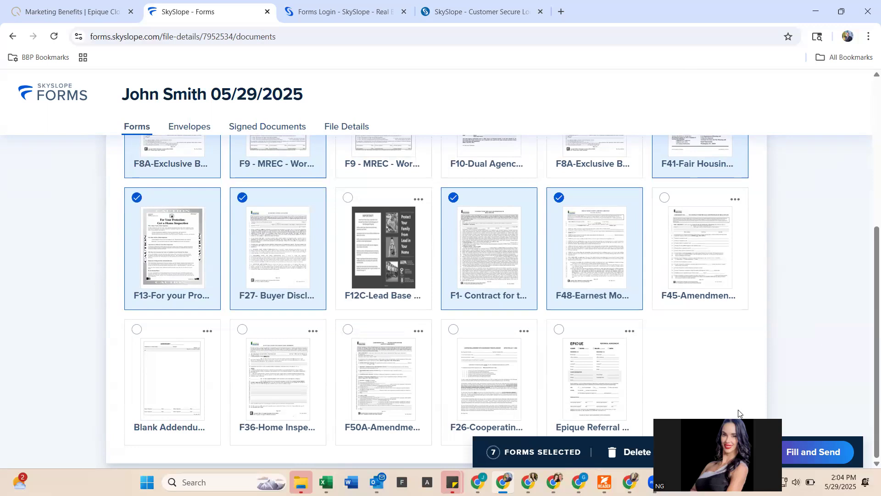
- Open the seven selected forms together and scroll through the F41 and F13 pages
click(798, 454)
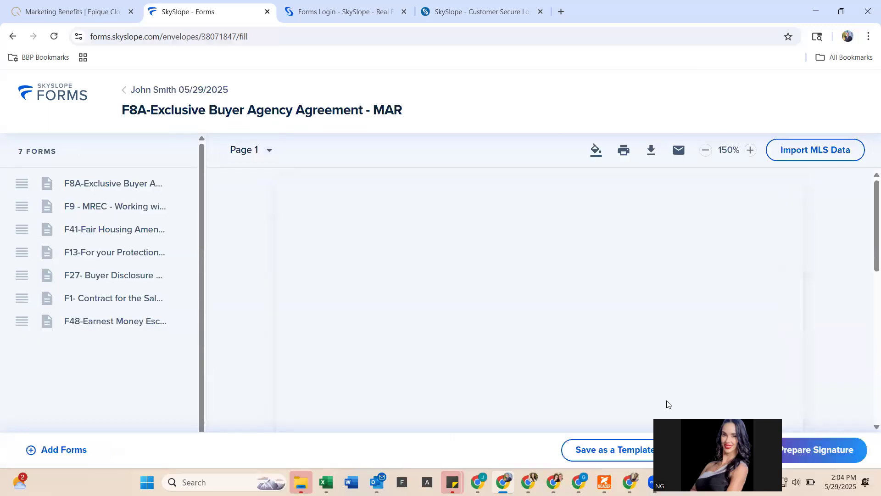
scroll(401, 310, down, 2)
scroll(400, 310, down, 4)
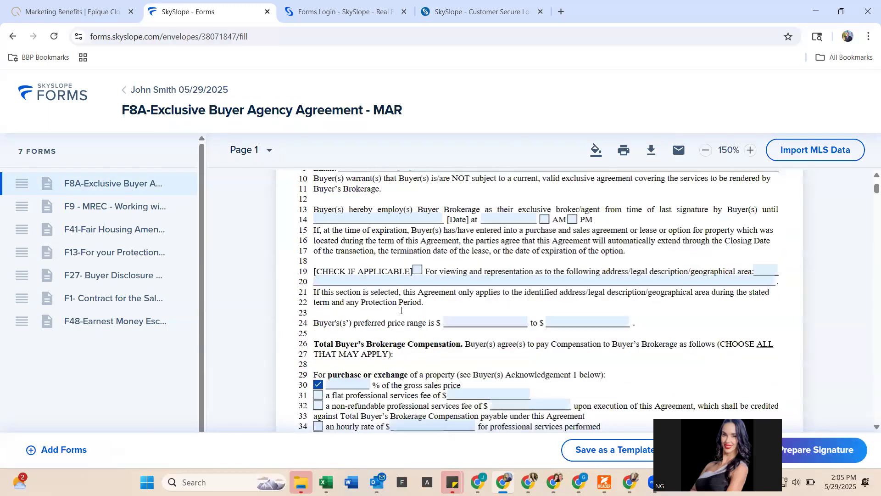
scroll(401, 311, down, 10)
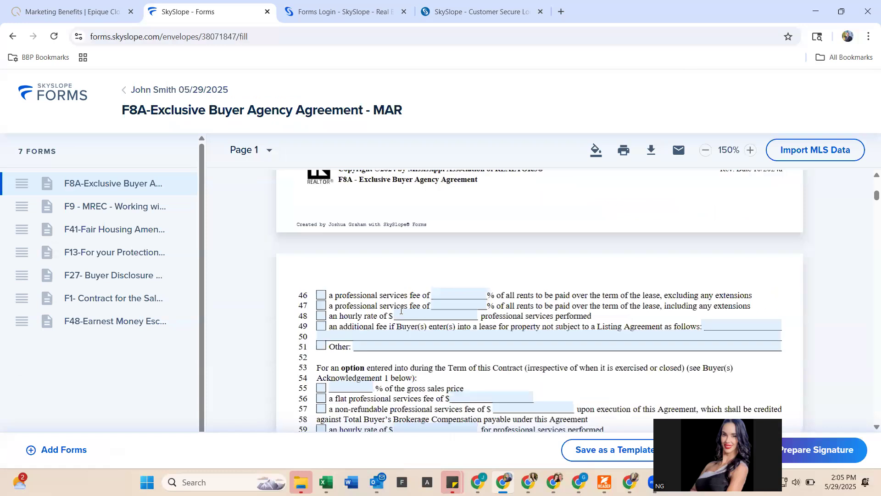
scroll(400, 311, down, 10)
scroll(401, 310, up, 20)
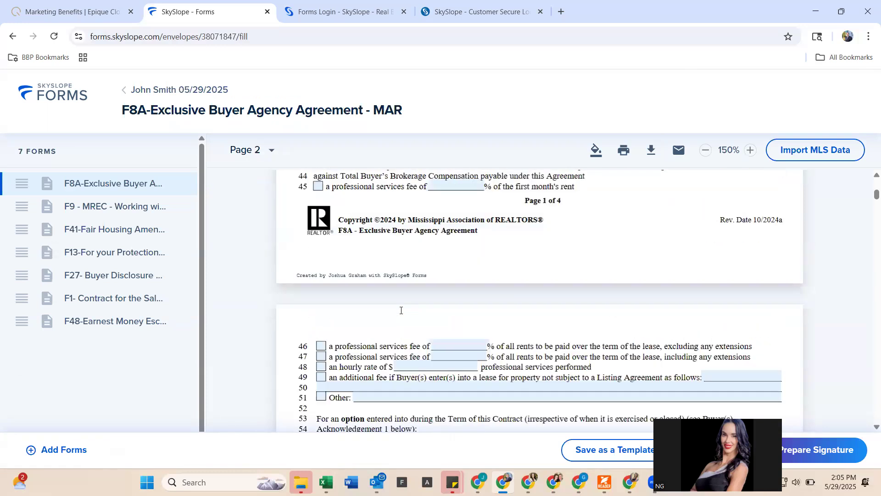
scroll(400, 311, down, 15)
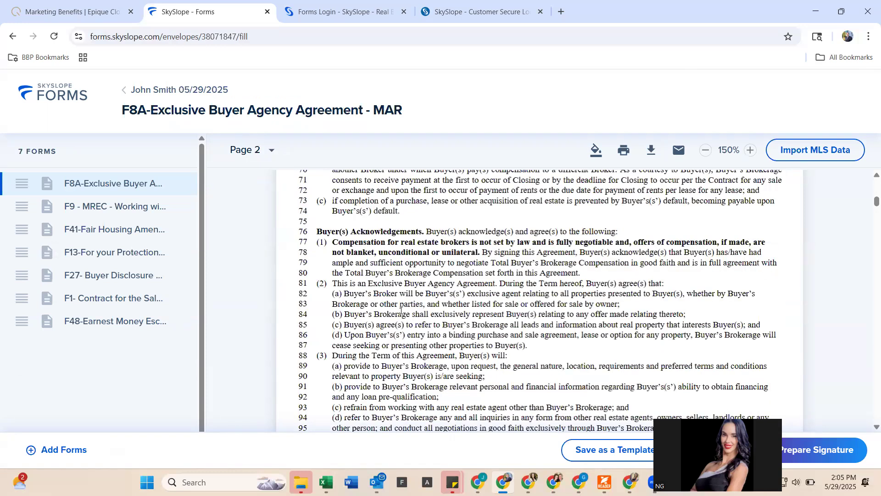
scroll(401, 310, down, 20)
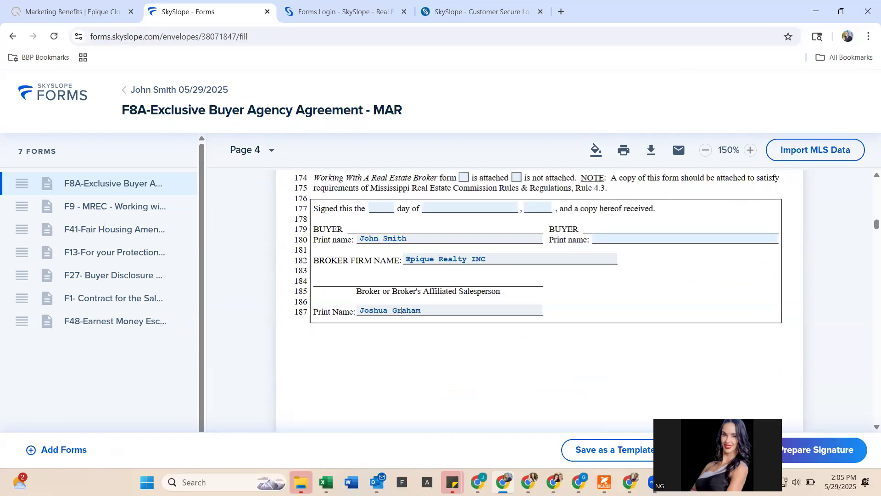
scroll(401, 311, up, 1)
scroll(400, 311, down, 10)
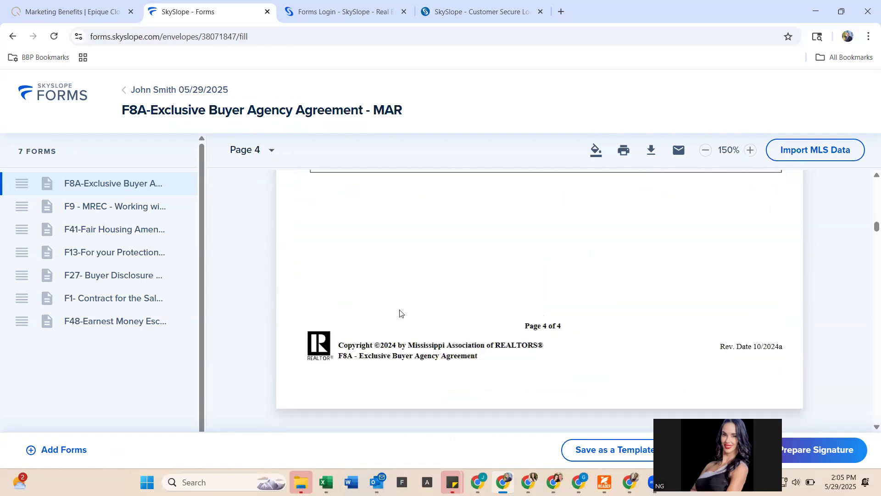
scroll(400, 311, down, 8)
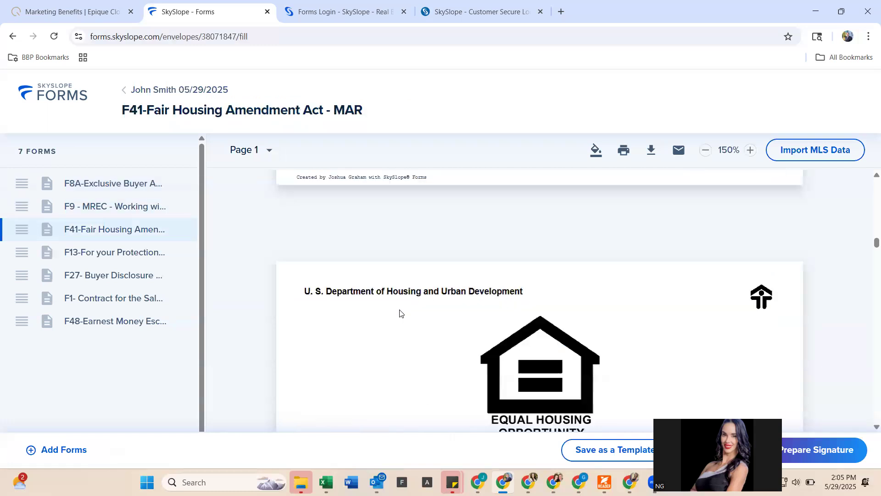
scroll(399, 311, up, 6)
scroll(400, 311, down, 10)
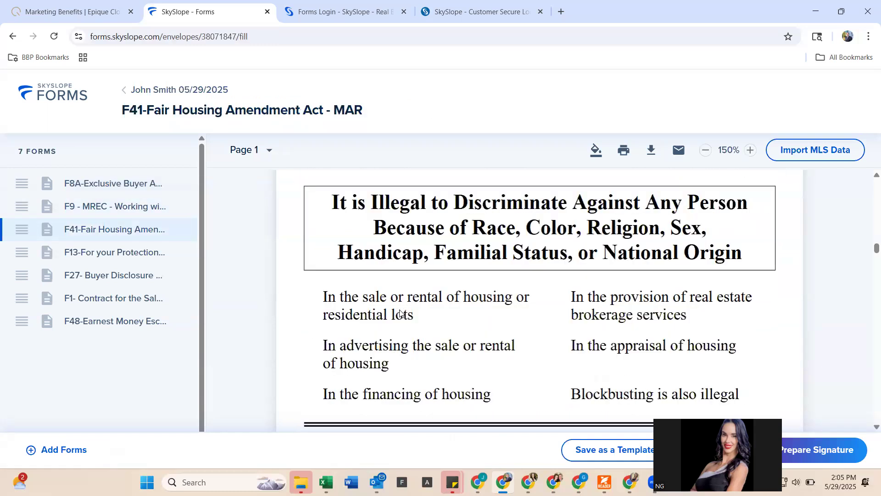
- Scroll back and forth to the top of the F27 Buyer Disclosure and Waiver form
scroll(549, 304, up, 1)
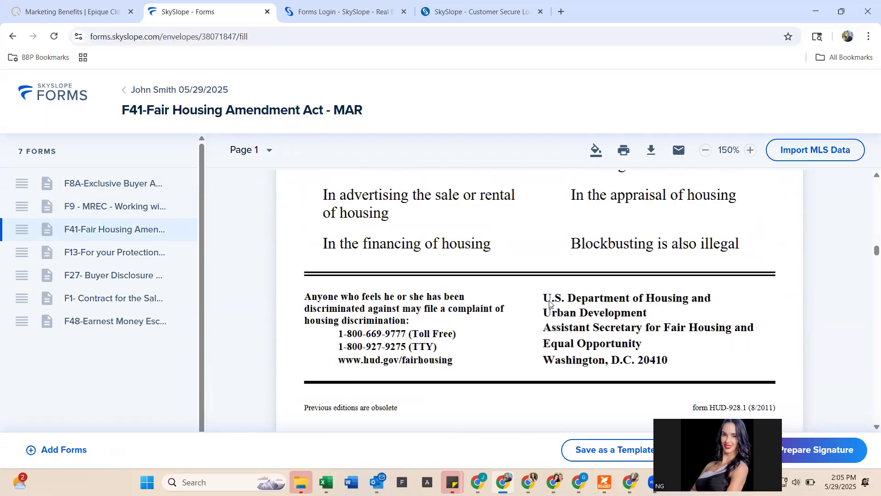
scroll(421, 224, up, 1)
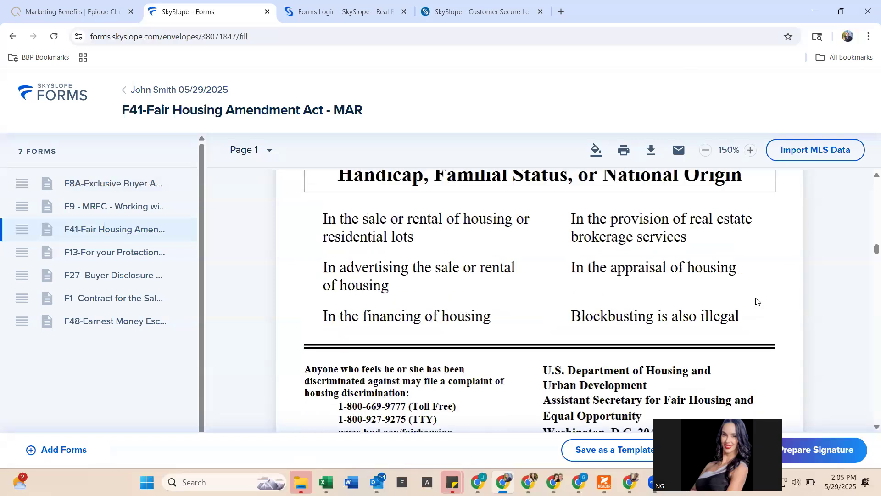
scroll(546, 291, up, 2)
scroll(547, 291, down, 10)
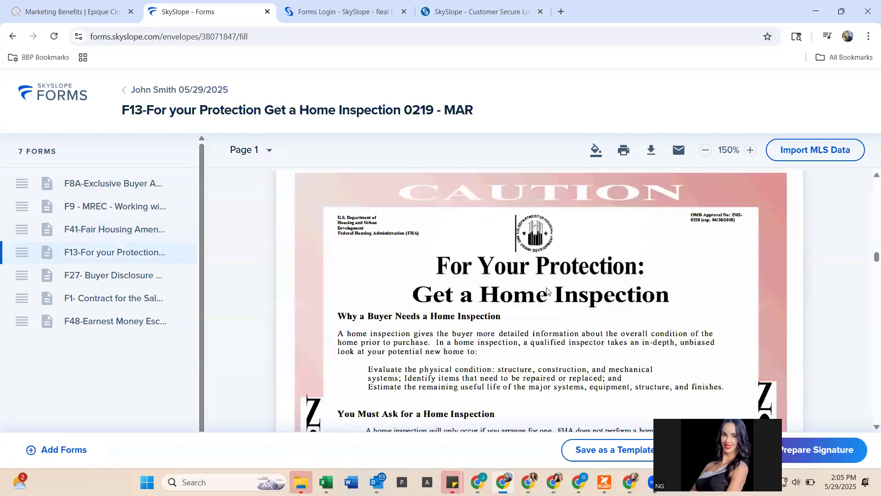
scroll(547, 291, down, 6)
scroll(546, 290, up, 8)
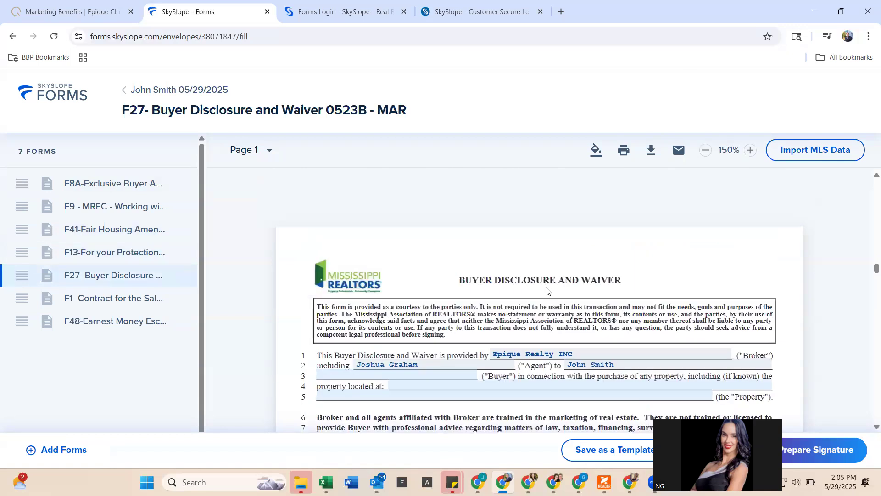
scroll(546, 291, down, 7)
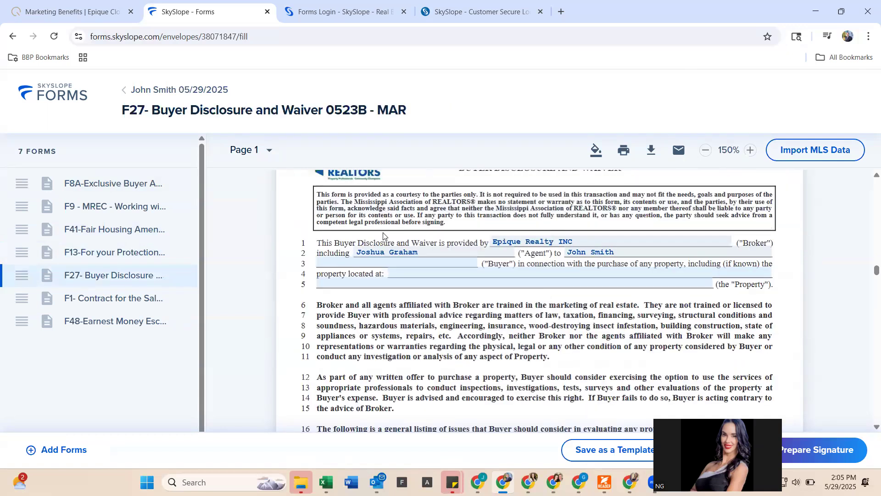
scroll(523, 324, up, 8)
scroll(522, 256, up, 12)
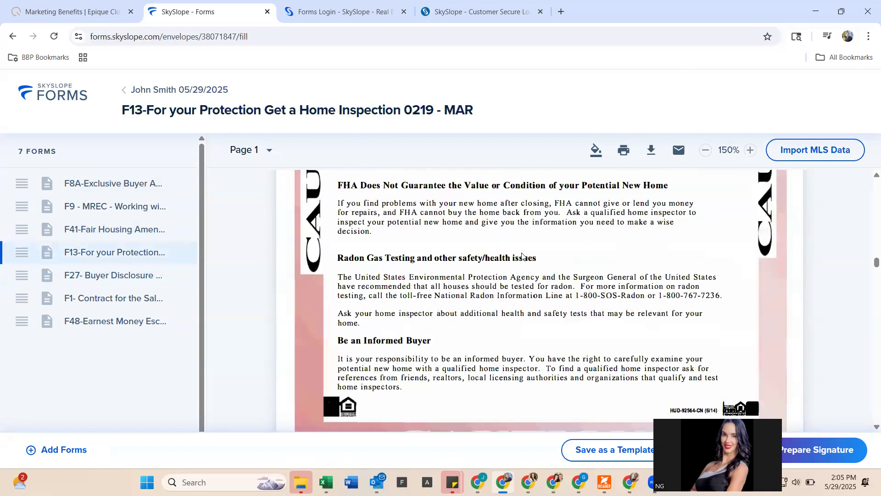
scroll(521, 256, down, 1)
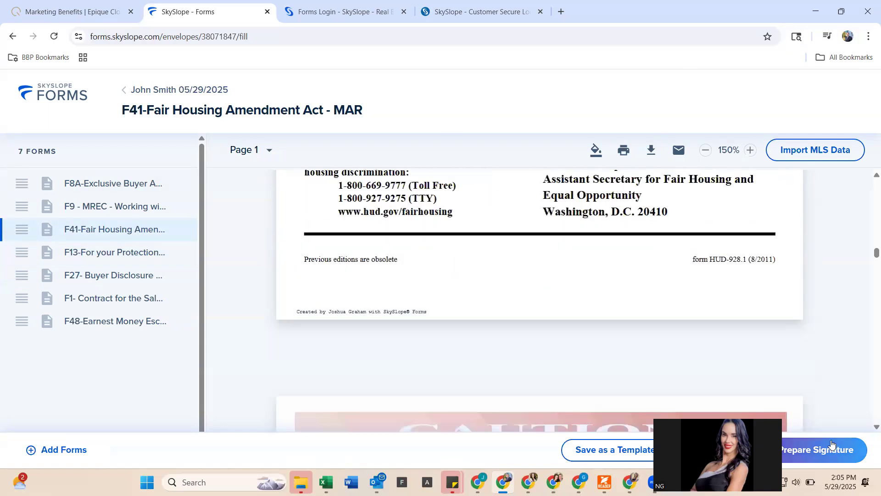
scroll(549, 227, up, 1)
scroll(549, 227, up, 3)
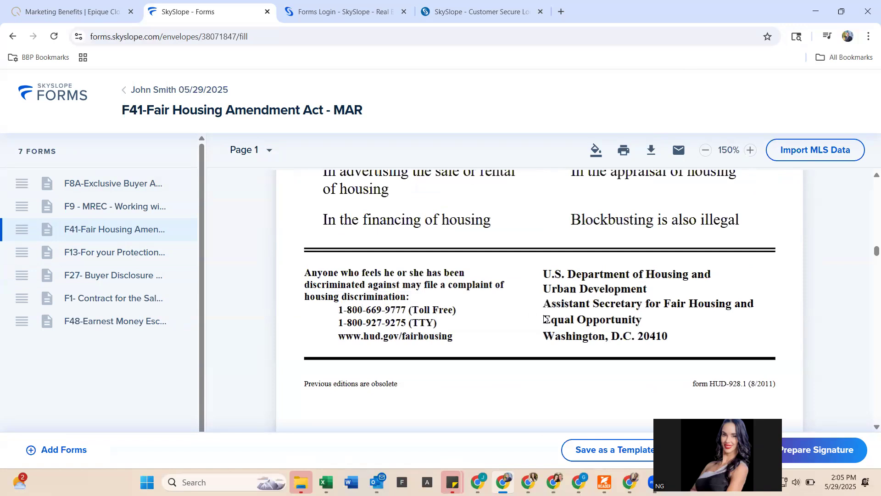
scroll(542, 314, down, 5)
scroll(538, 311, down, 5)
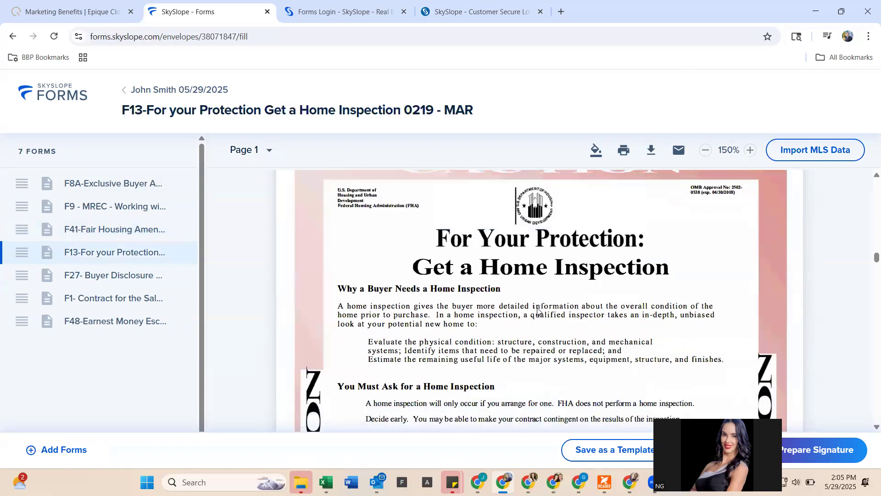
scroll(542, 264, down, 4)
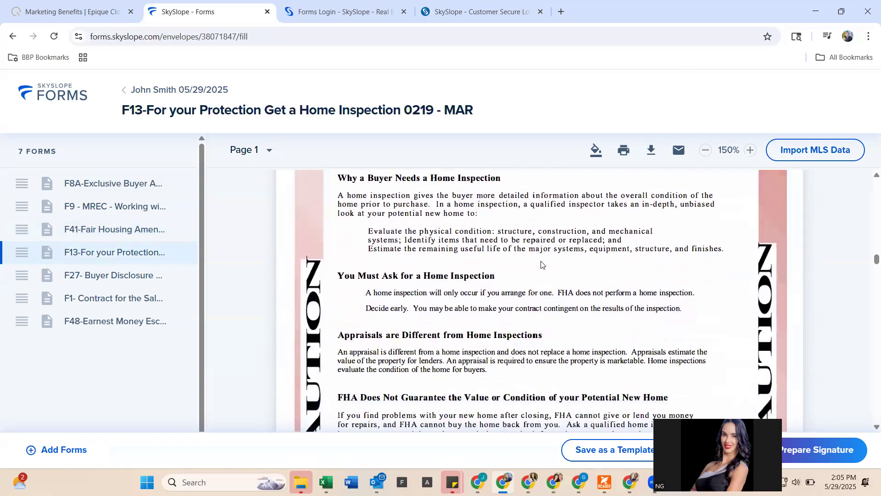
scroll(542, 264, down, 10)
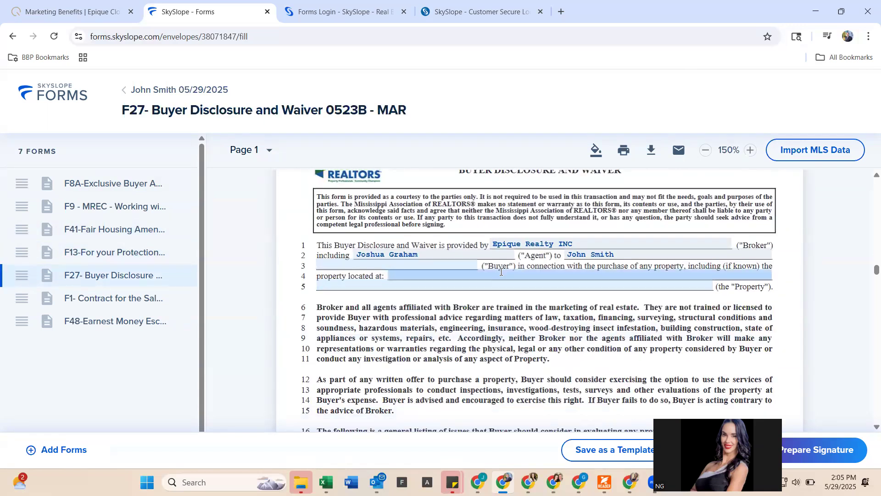
- Enter F27's line 4 property address from a Google suggestion, autofilling city, state, postal code, county
click(501, 274)
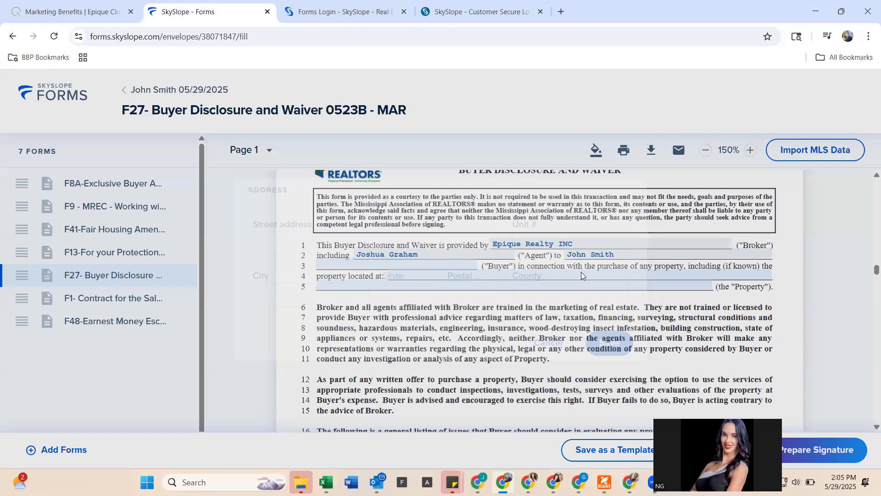
text(123 Main St)
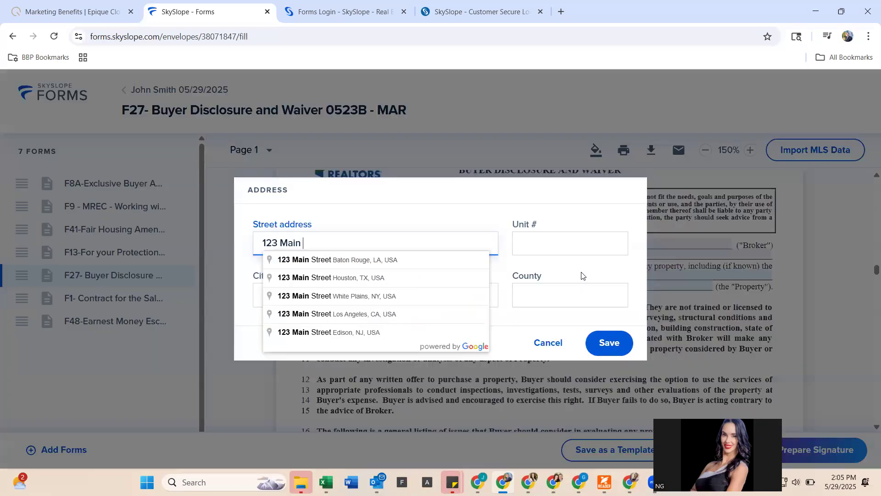
key(BackSpace)
key(BackSpace)
key(BackSpace)
key(BackSpace)
key(BackSpace)
key(BackSpace)
key(BackSpace)
key(BackSpace)
key(BackSpace)
key(BackSpace)
key(BackSpace)
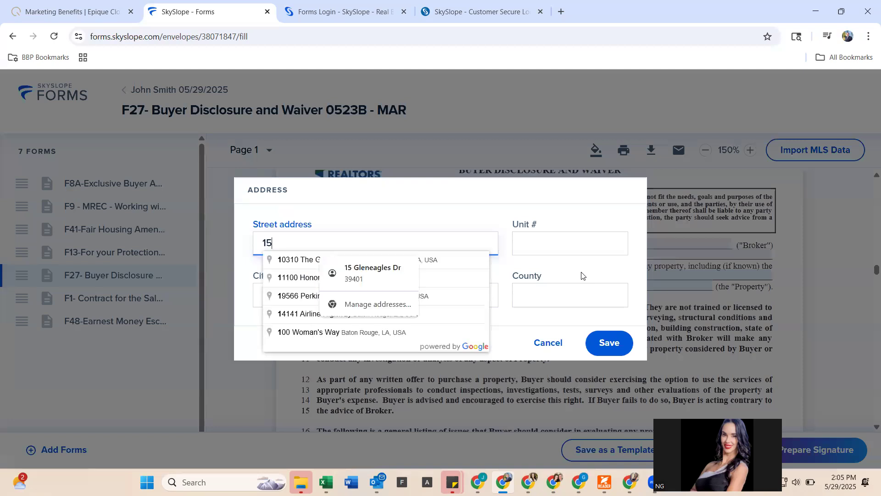
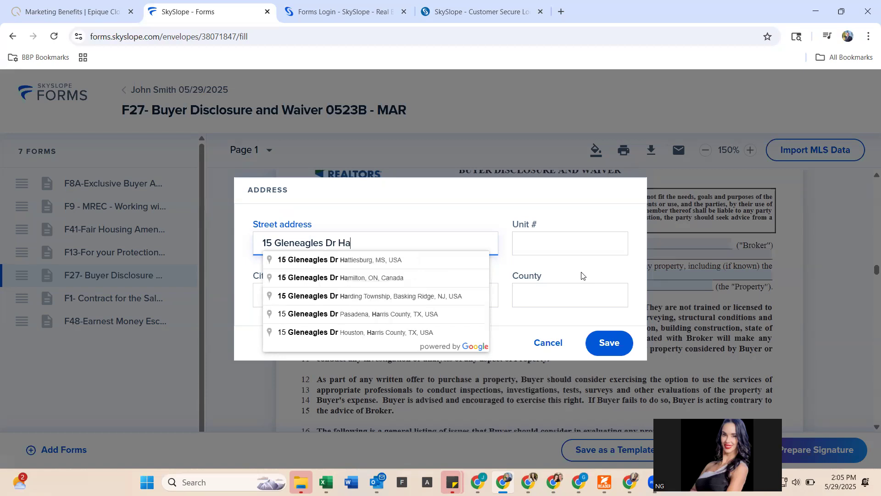
click(432, 255)
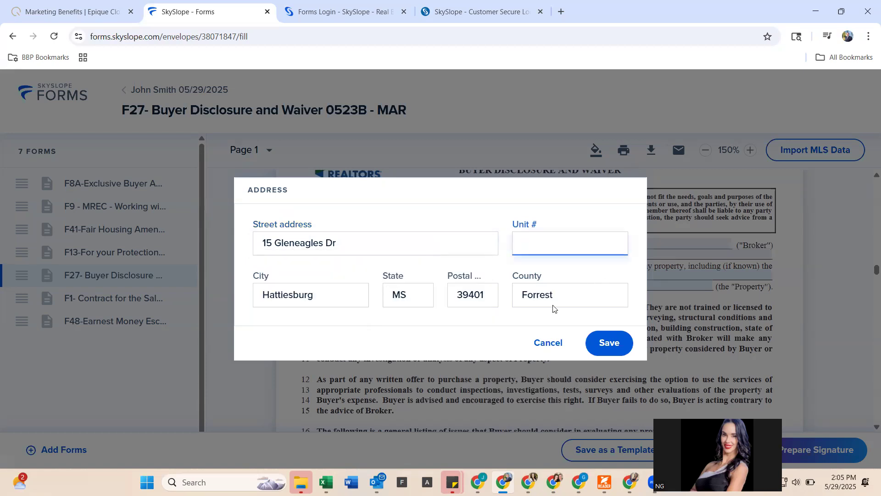
click(600, 334)
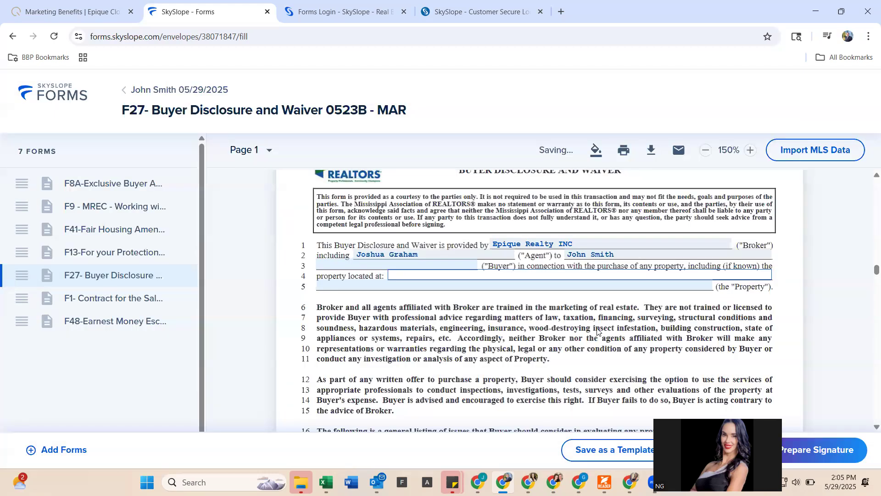
- Scroll through F27 pages 2–3 past the signature lines into F1 Contract page 1
scroll(574, 324, down, 18)
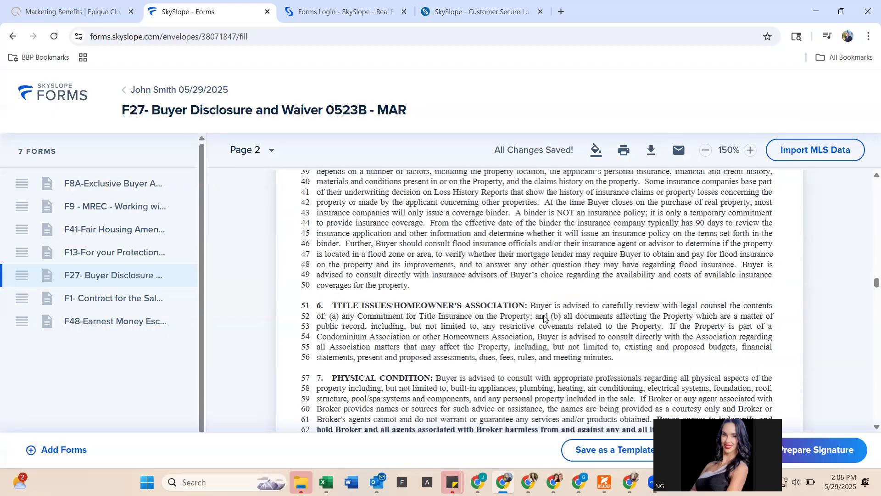
scroll(544, 318, down, 10)
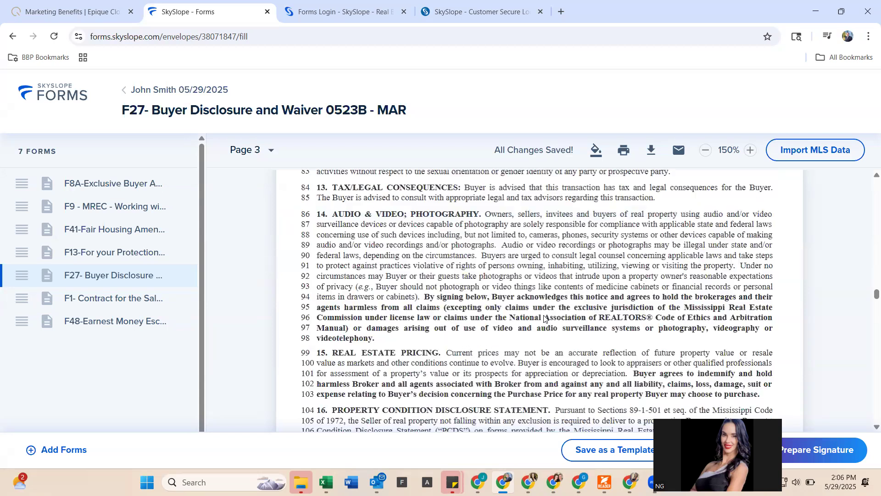
scroll(544, 318, down, 5)
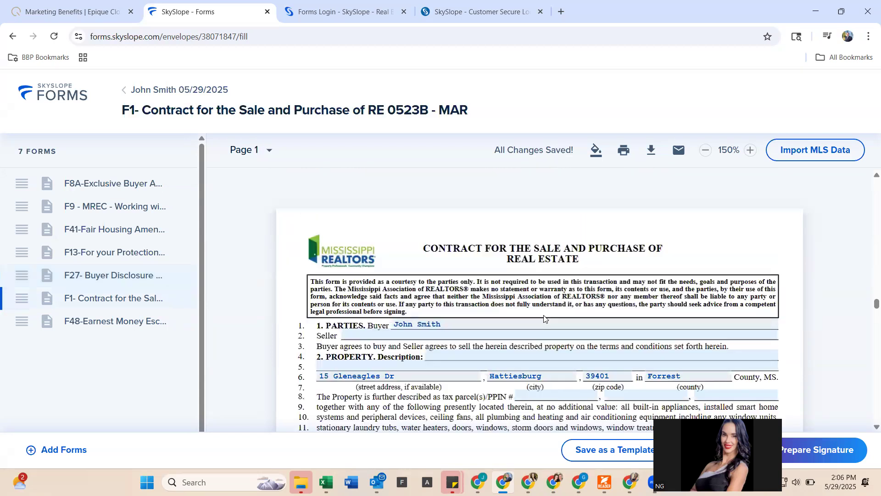
scroll(543, 318, down, 3)
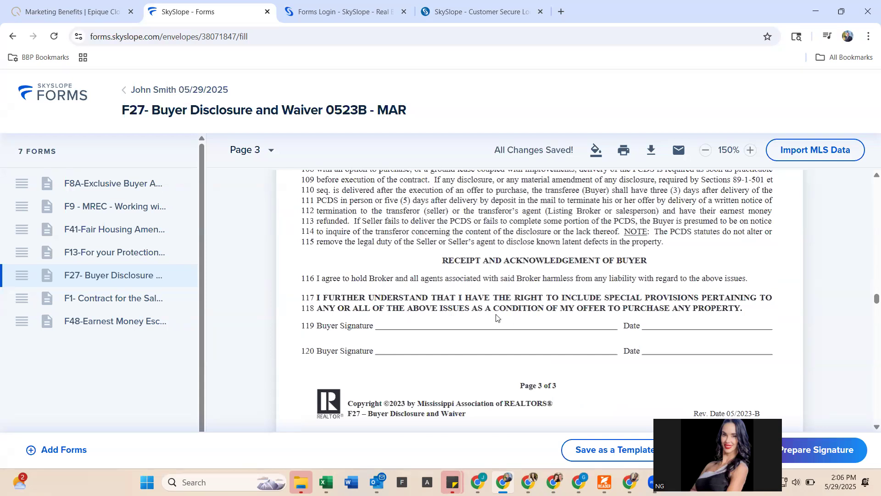
scroll(496, 318, down, 1)
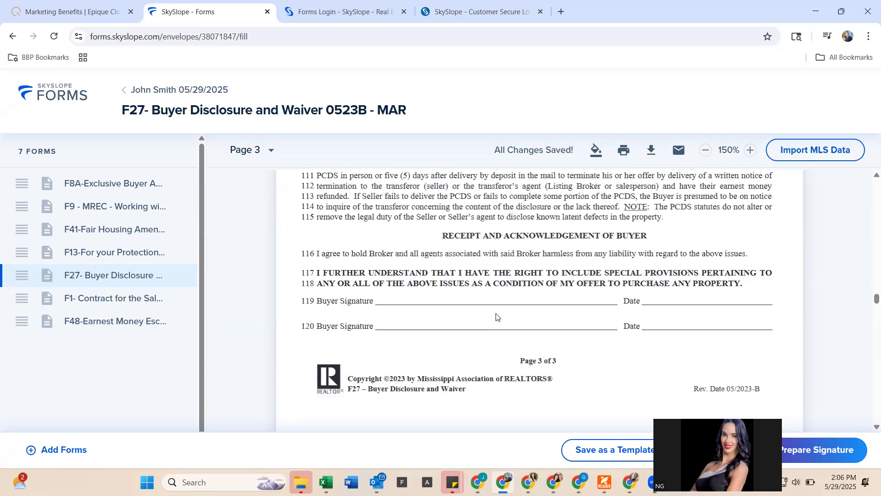
scroll(496, 317, down, 20)
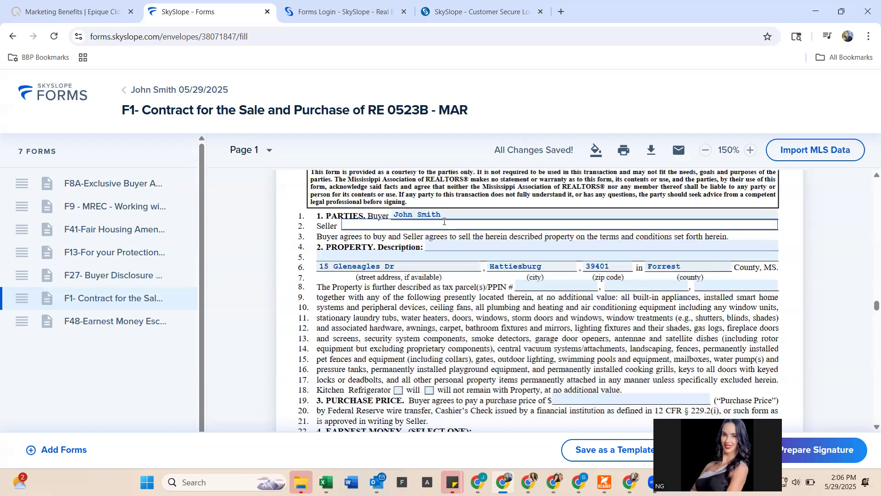
- Enter the seller's first name and surname in the F1 Seller details dialog
click(444, 230)
key(Tab)
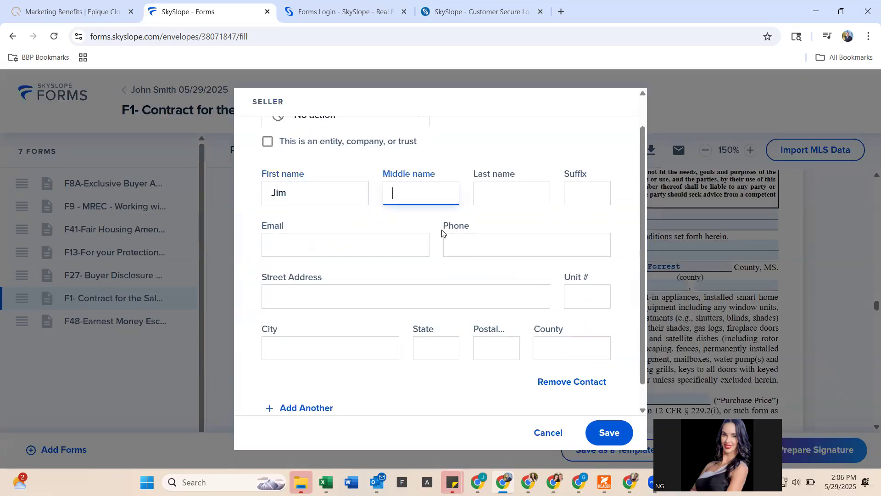
key(BackSpace)
key(BackSpace)
scroll(442, 235, down, 1)
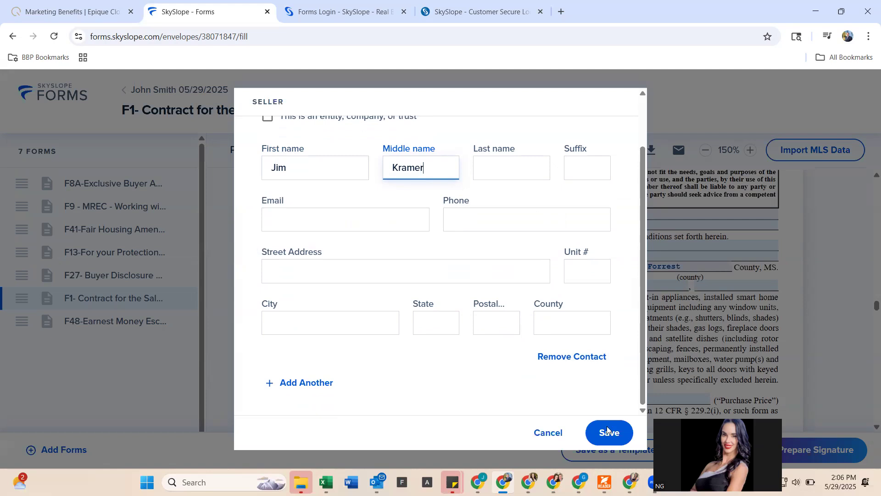
- Move the surname from Middle name into Last name, clear Middle name, and save
double_click(420, 179)
key(Tab)
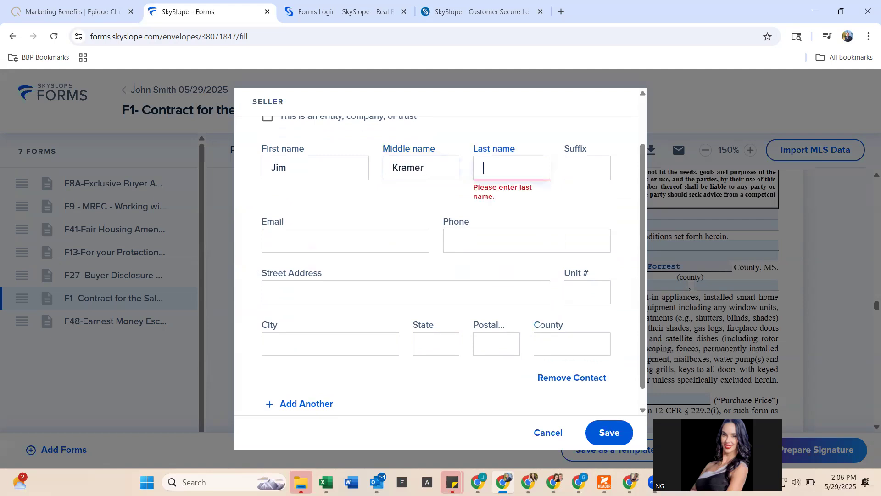
click(427, 172)
key(BackSpace)
key(BackSpace)
key(BackSpace)
key(BackSpace)
key(BackSpace)
key(BackSpace)
click(612, 439)
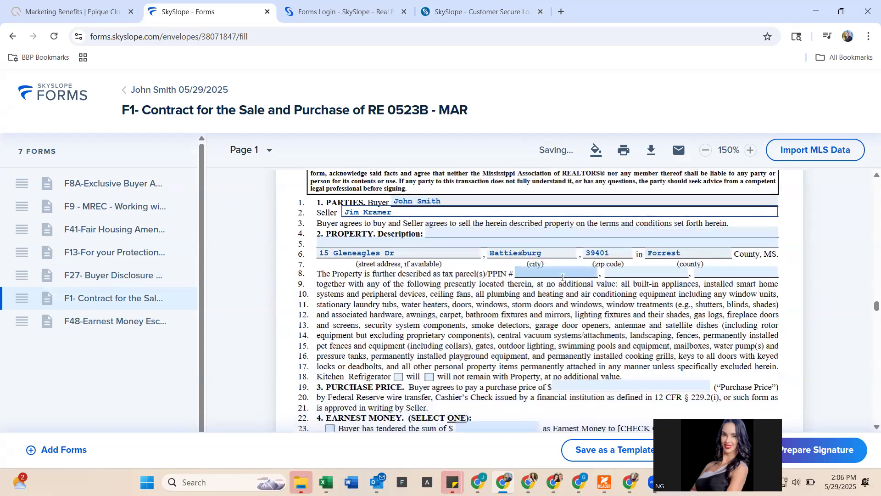
- Mark on line 18 that the kitchen refrigerator will remain, leaving 'will not' unticked
scroll(562, 278, down, 1)
scroll(551, 294, down, 4)
scroll(540, 304, down, 5)
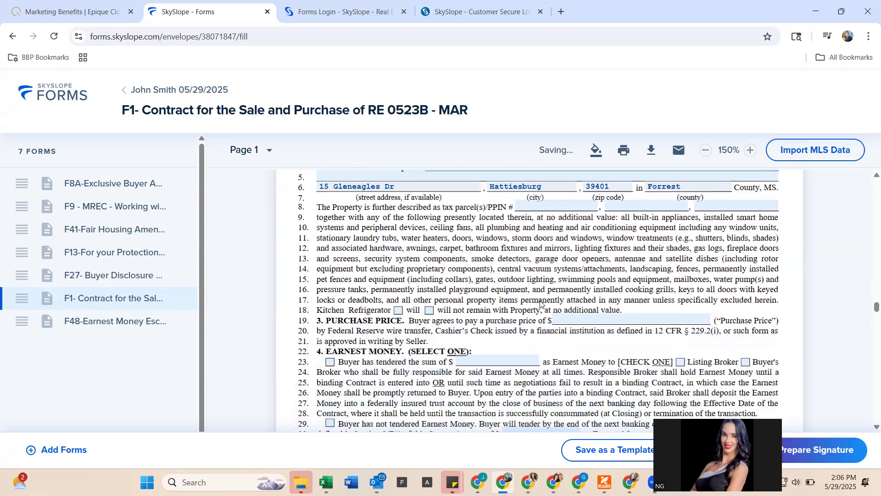
click(398, 224)
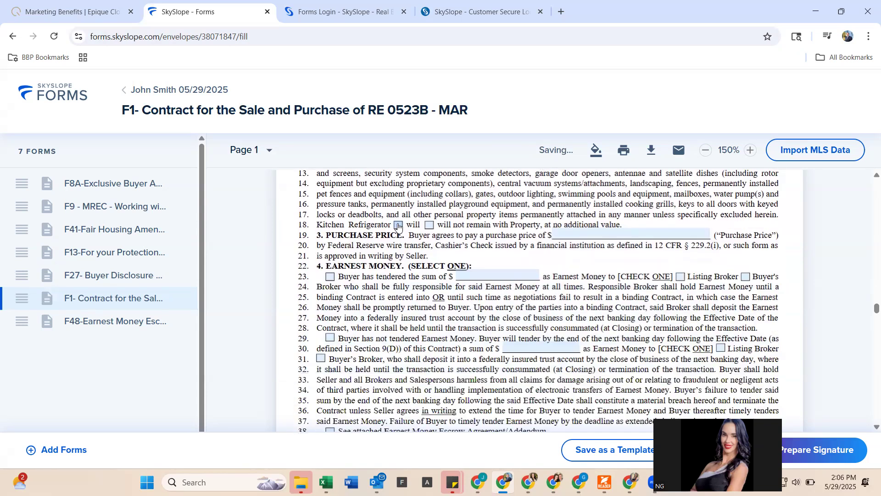
click(429, 225)
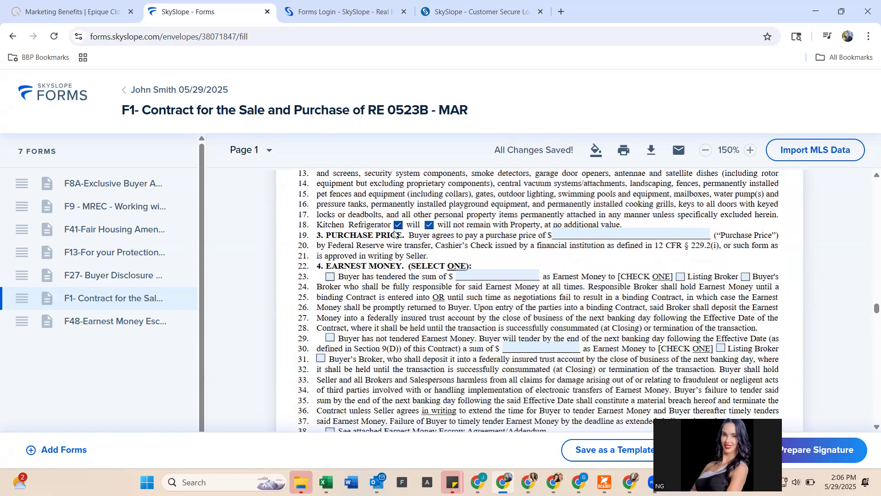
click(430, 225)
- Set the line 23 earnest money tender checkboxes to show the buyer has tendered
scroll(415, 289, down, 1)
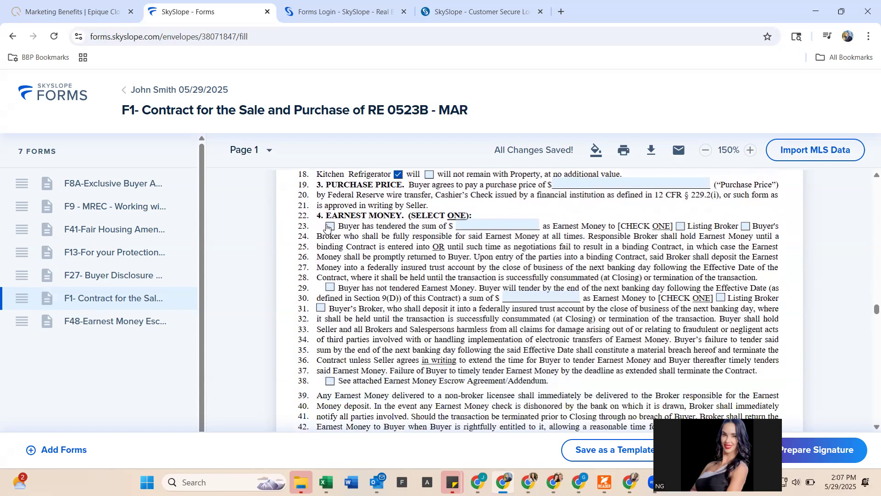
click(330, 225)
click(330, 287)
- Tick that the earnest money escrow addendum is attached and review the rest of F1
click(331, 381)
scroll(377, 366, down, 8)
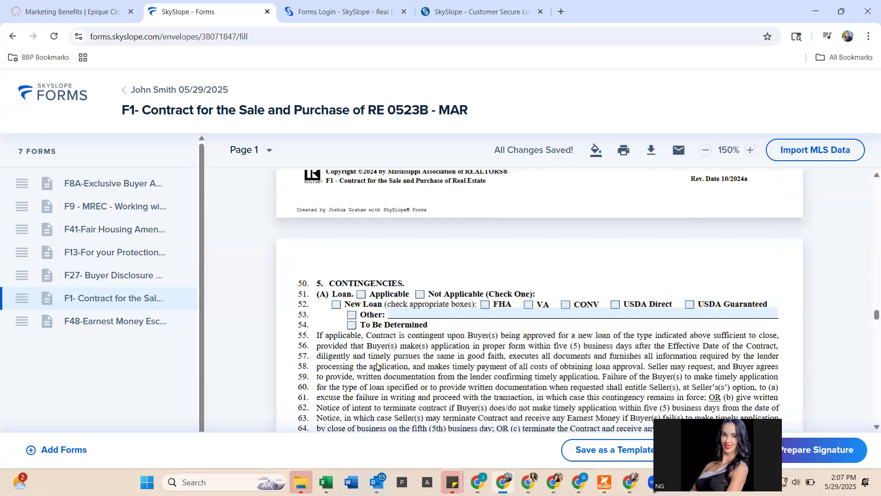
scroll(376, 366, down, 3)
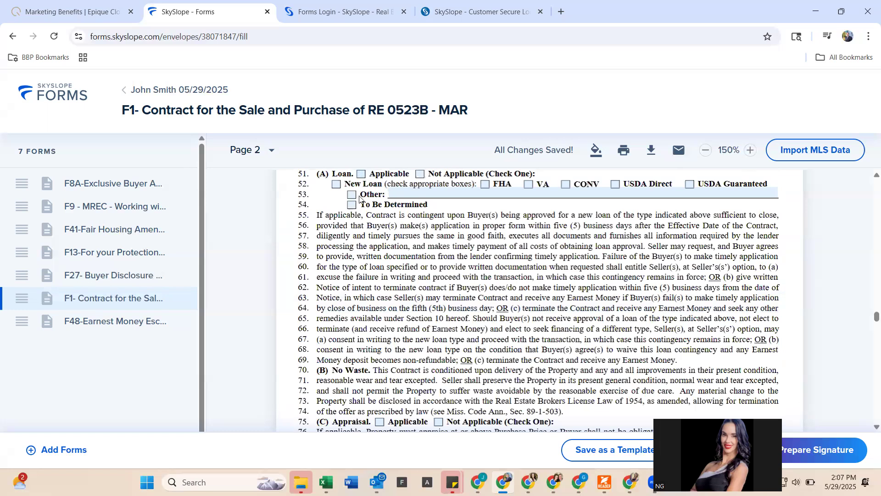
scroll(376, 319, down, 3)
scroll(376, 320, down, 10)
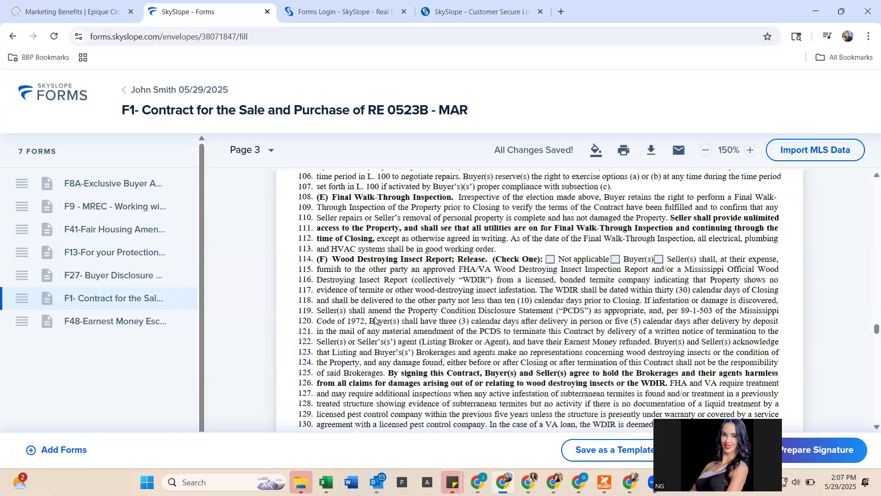
scroll(376, 320, down, 15)
scroll(509, 220, down, 8)
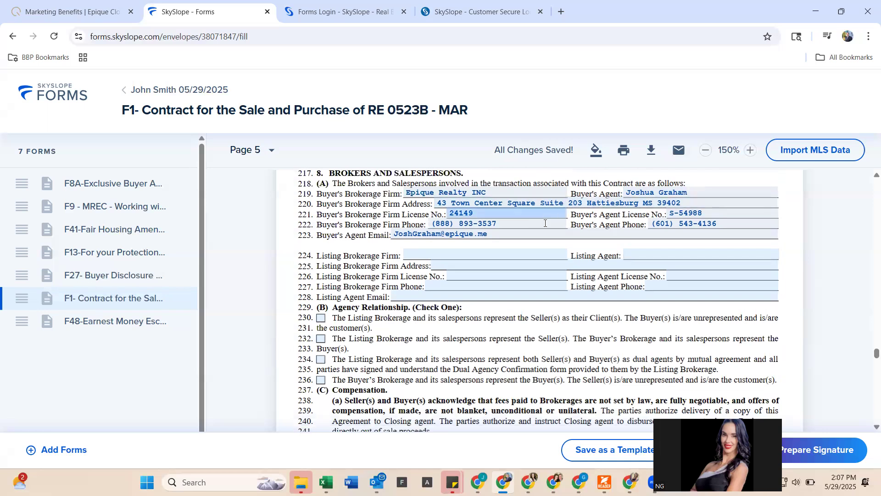
scroll(543, 220, down, 1)
scroll(431, 253, down, 10)
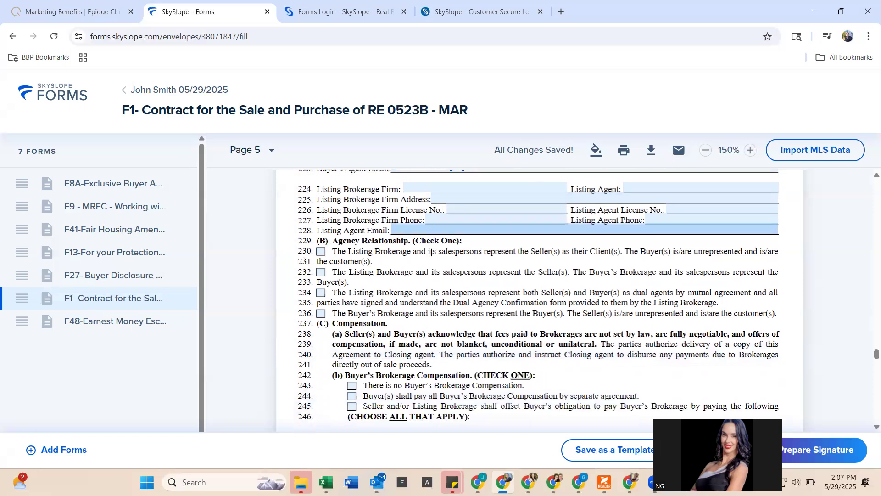
- Review the F48 Earnest Money Escrow Agreement to its end and start Prepare Signature
scroll(431, 256, down, 5)
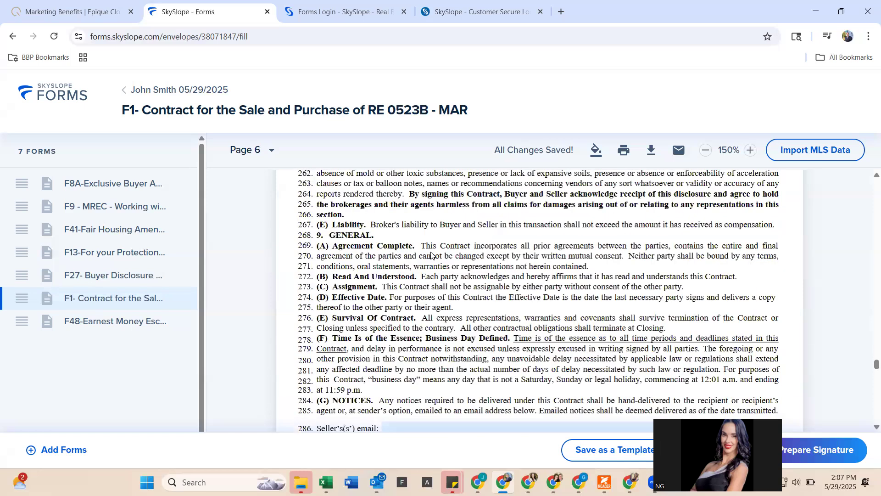
scroll(431, 255, down, 20)
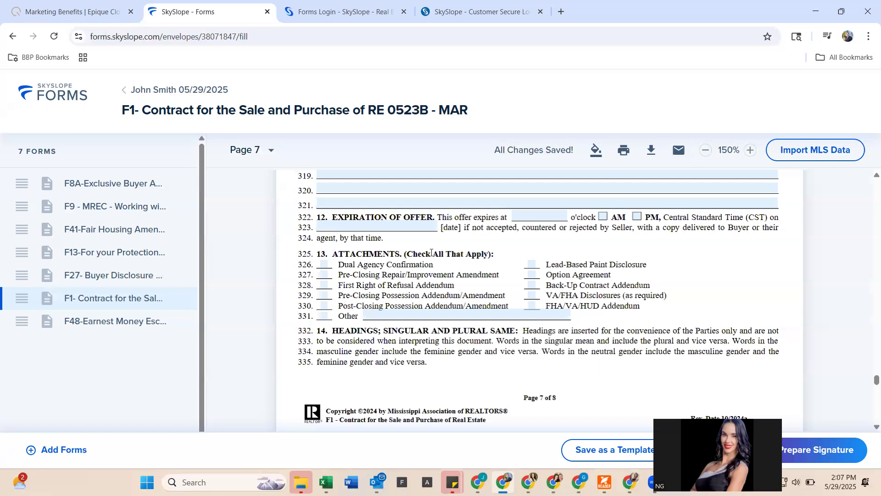
scroll(430, 255, down, 8)
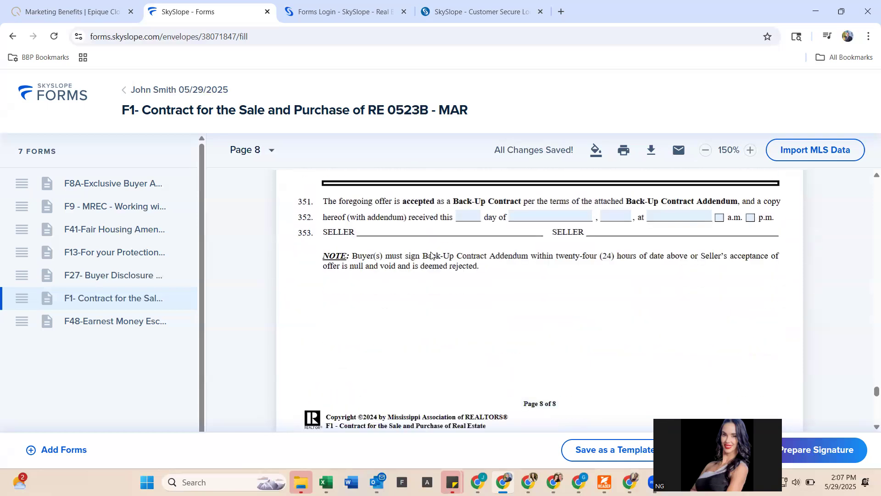
scroll(431, 256, down, 3)
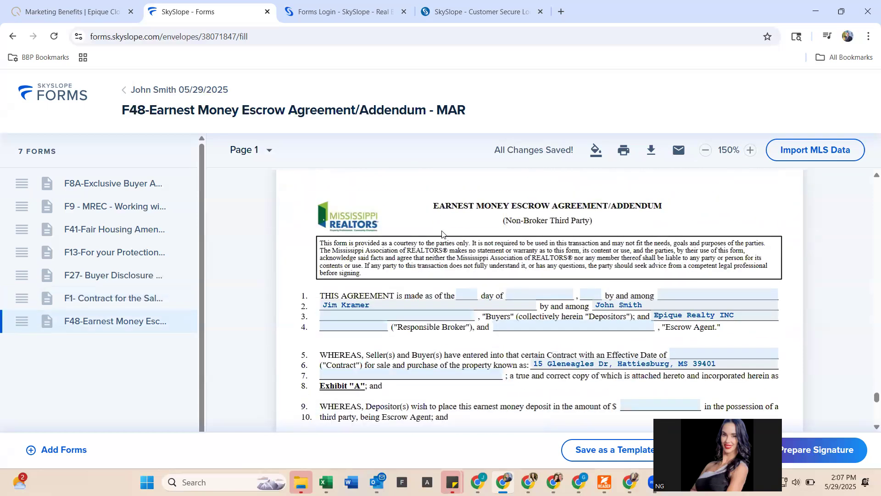
scroll(442, 235, down, 8)
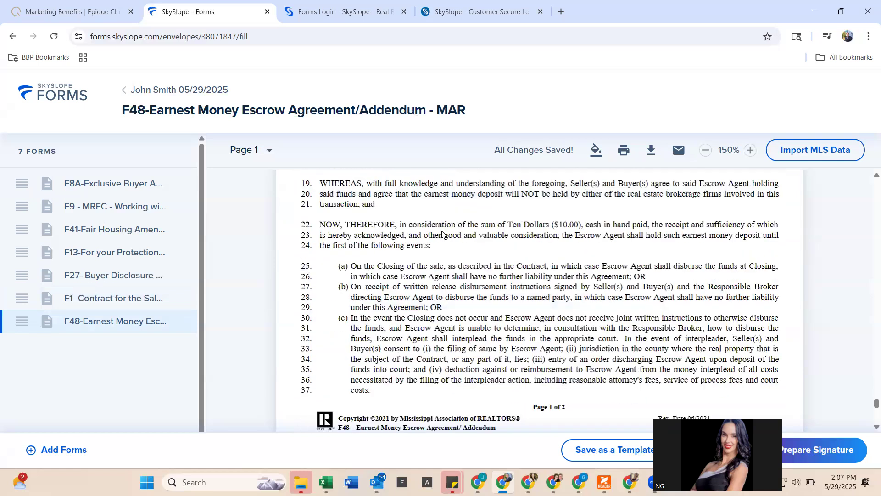
scroll(442, 235, down, 5)
scroll(442, 234, down, 8)
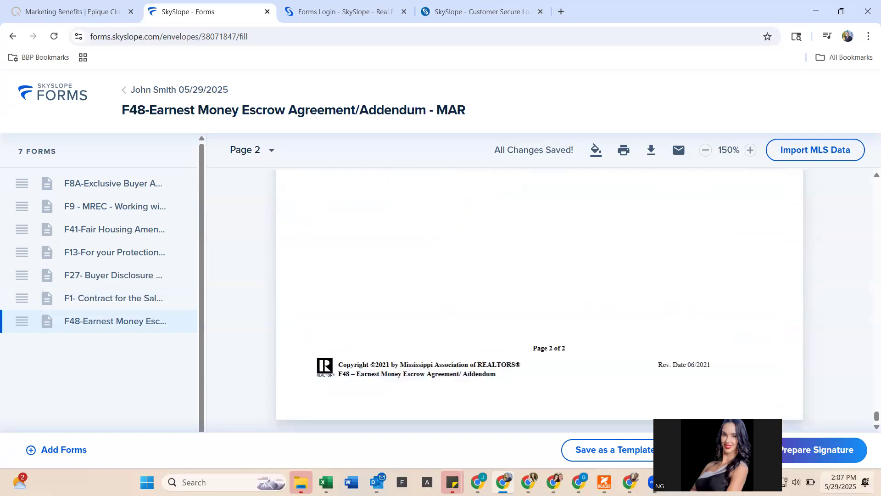
click(816, 450)
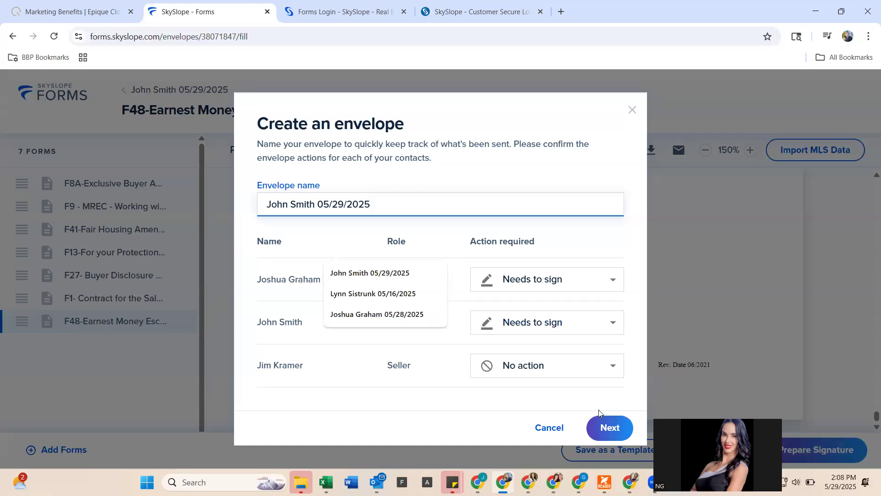
- Accept the 05/29/2025 envelope with agent and buyer signing, seller no action, and continue
click(615, 426)
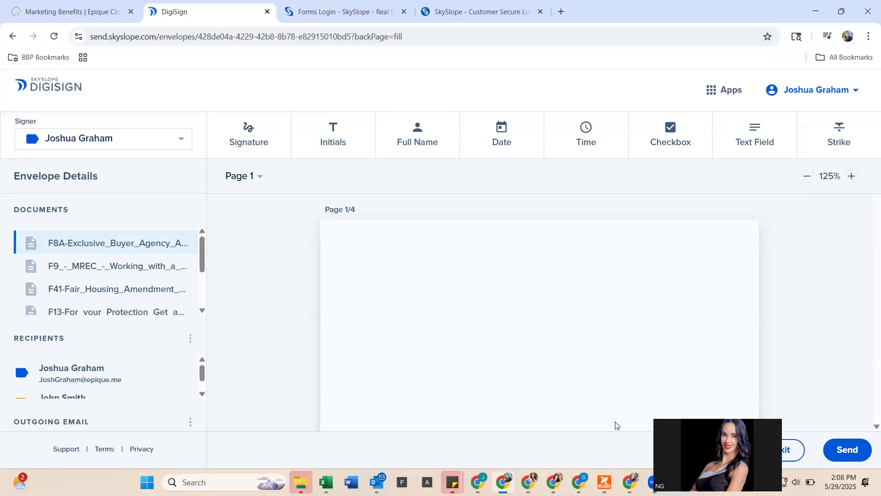
- Scroll through F8A, F9 and F41 to the bottom of F13 and pick the Initials tool
scroll(829, 396, down, 1)
scroll(528, 281, down, 1)
scroll(527, 281, down, 20)
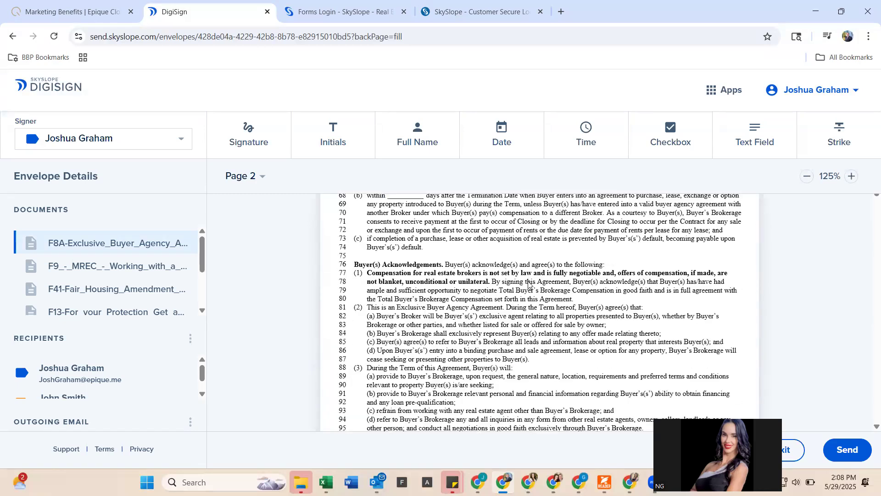
scroll(527, 282, down, 15)
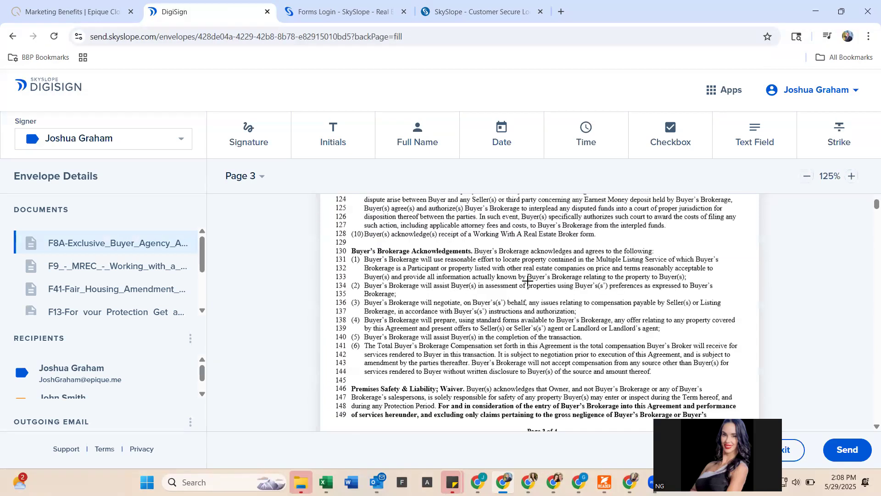
scroll(527, 281, down, 10)
scroll(527, 280, down, 2)
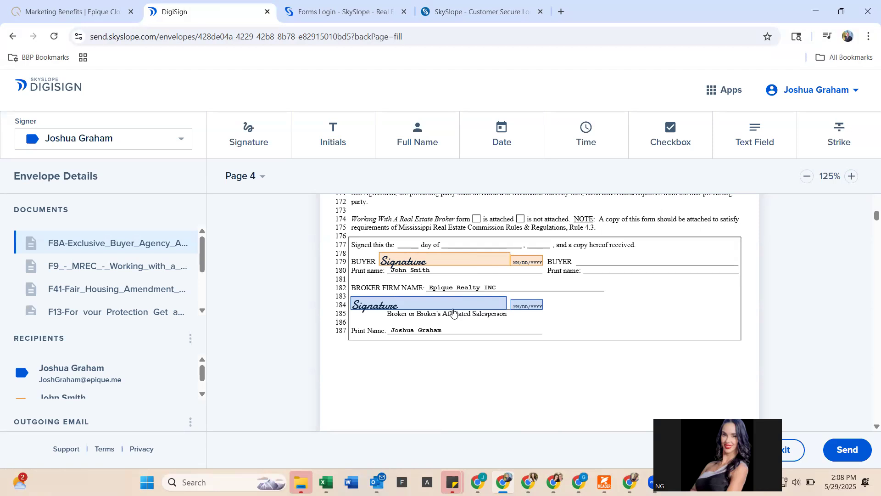
scroll(452, 308, down, 10)
scroll(453, 312, down, 15)
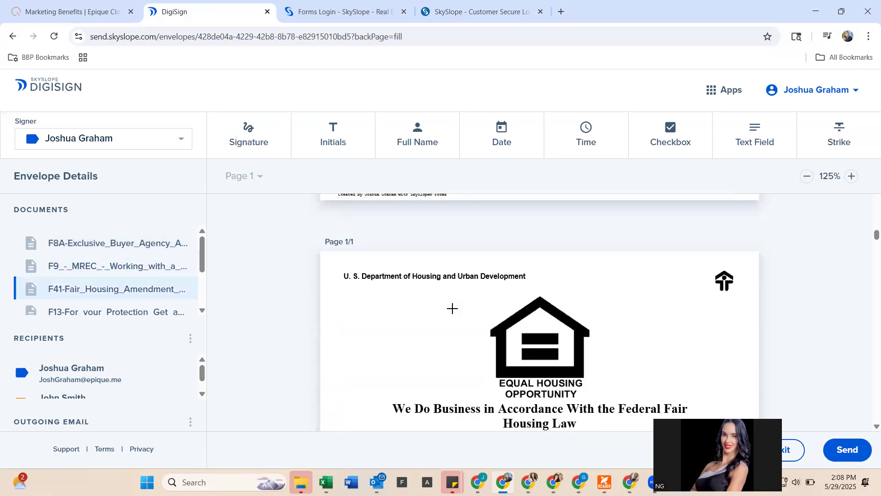
scroll(452, 309, up, 2)
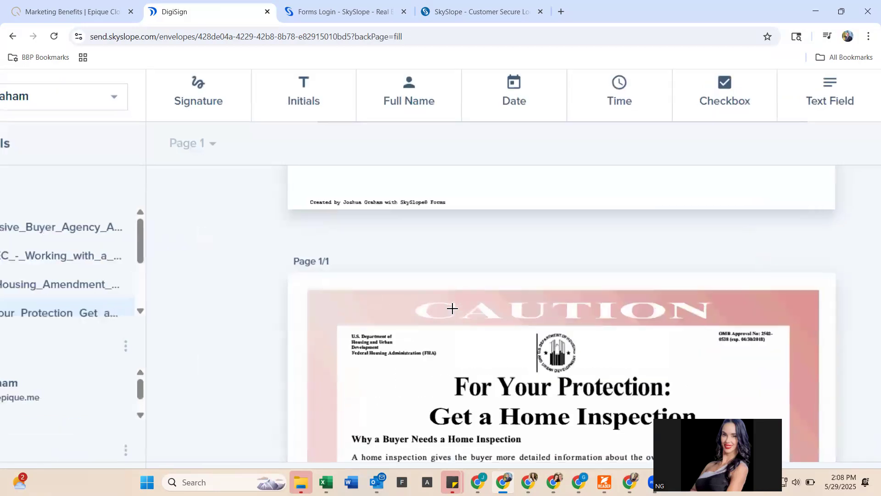
scroll(452, 308, down, 2)
scroll(452, 308, down, 10)
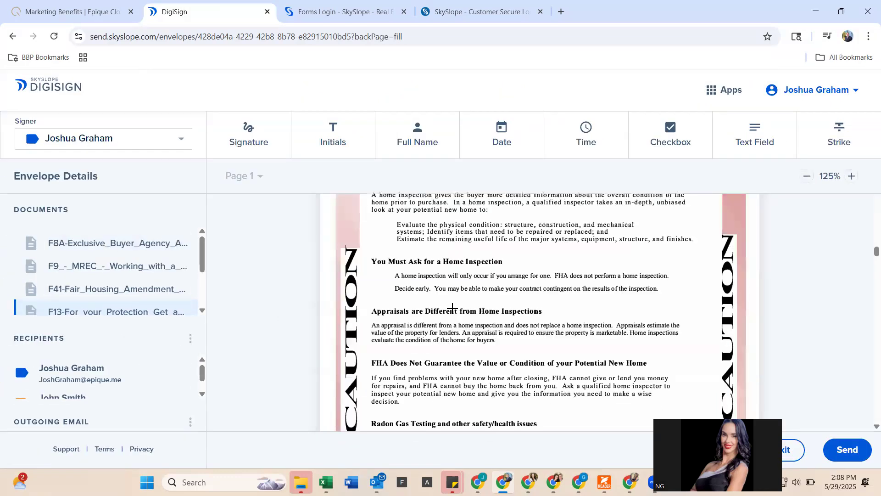
scroll(452, 309, down, 3)
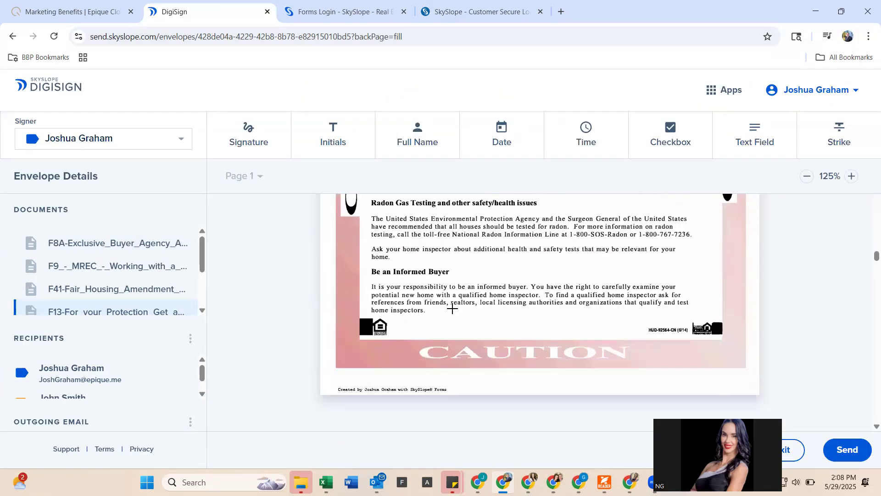
click(315, 132)
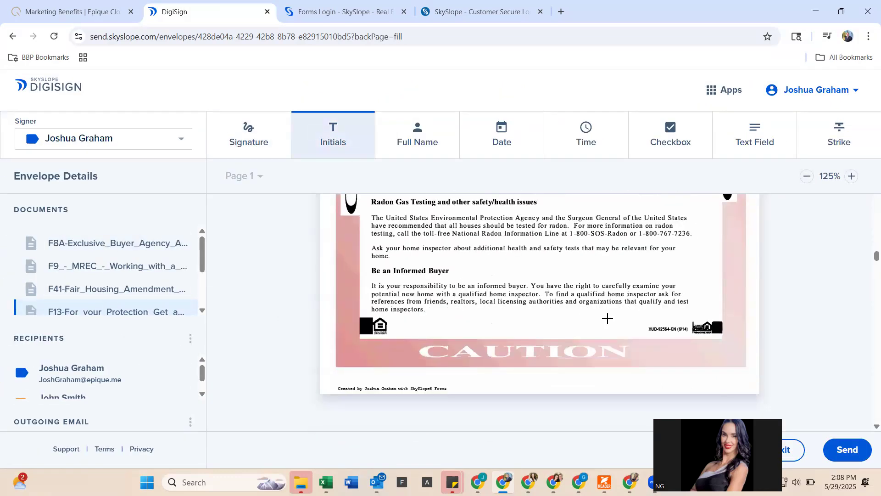
click(587, 314)
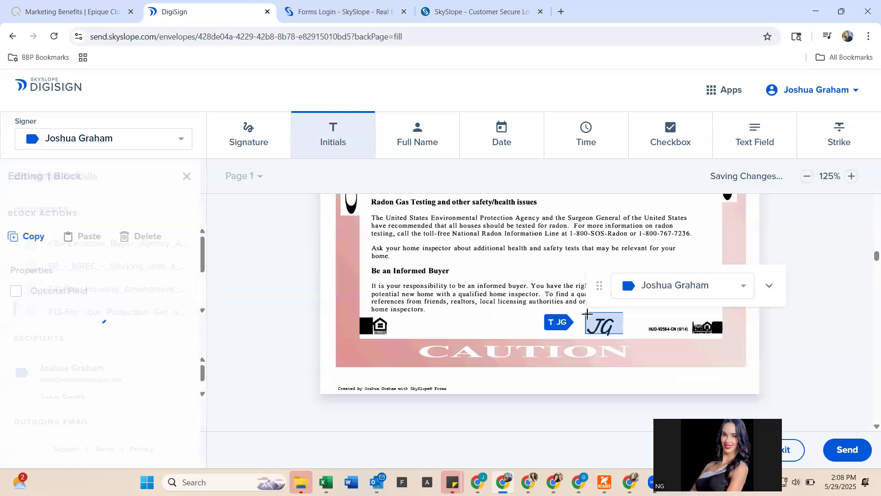
click(644, 286)
click(650, 309)
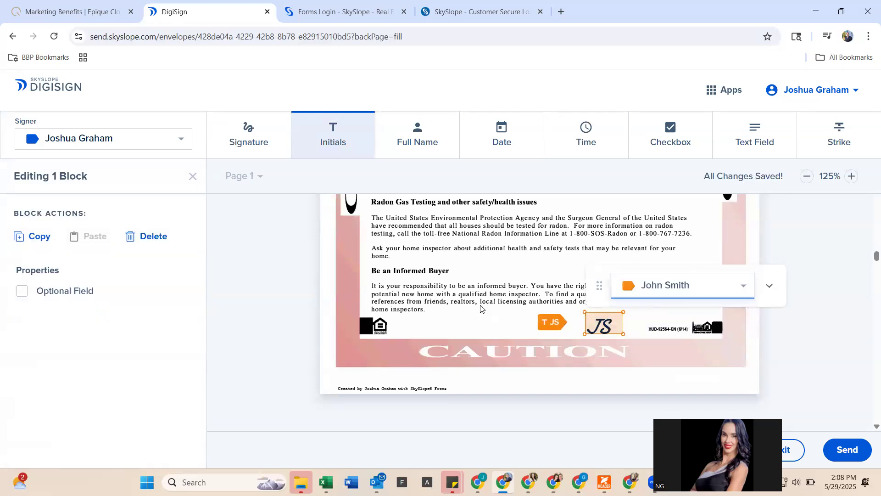
scroll(480, 307, down, 3)
scroll(480, 308, up, 3)
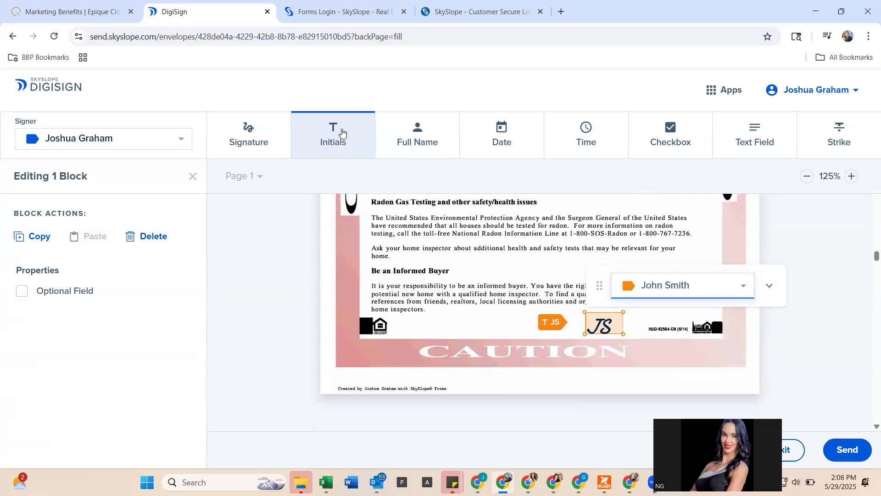
click(477, 312)
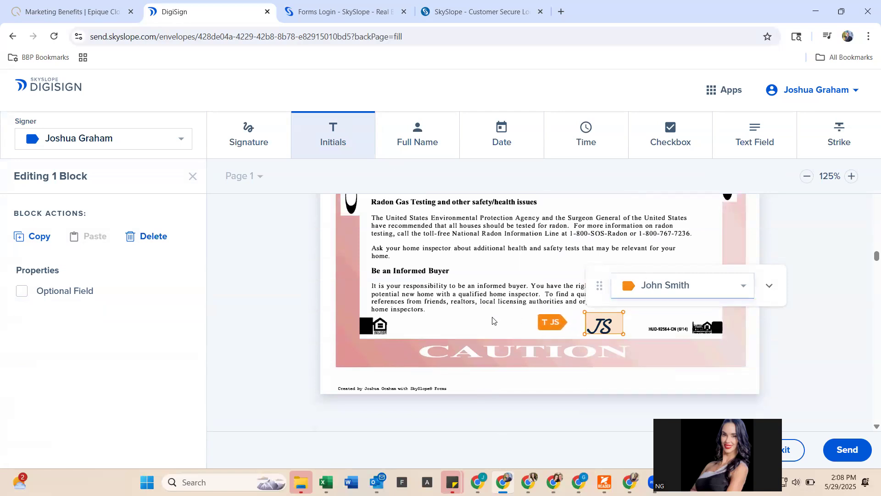
click(492, 316)
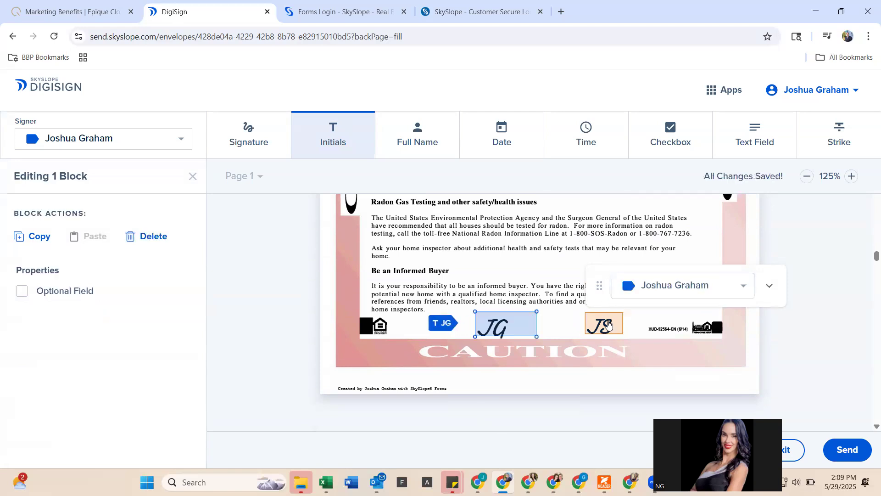
click(650, 284)
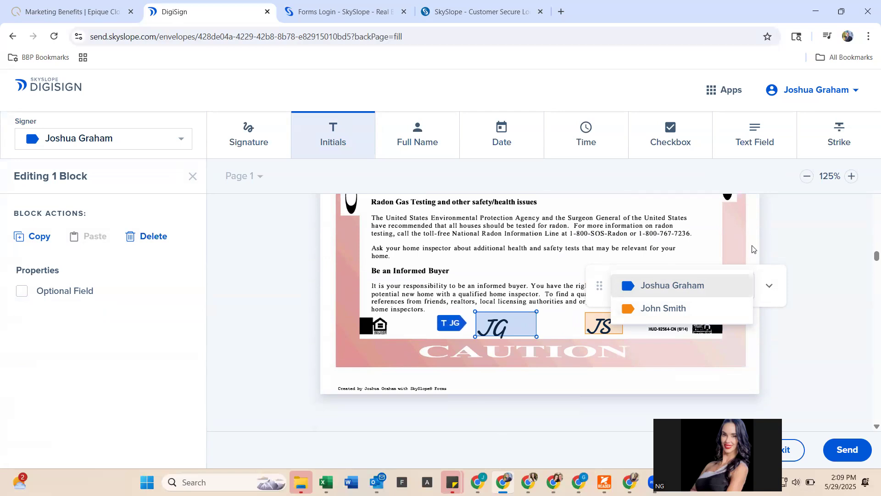
click(79, 148)
click(152, 148)
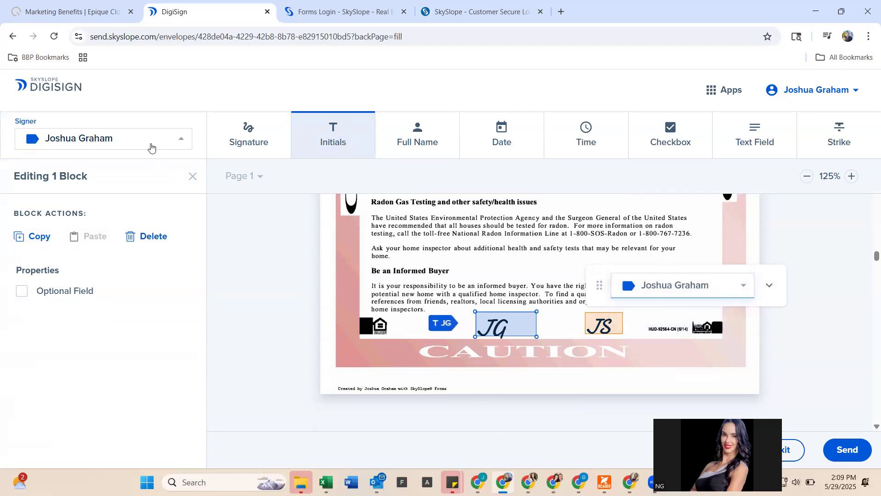
click(142, 161)
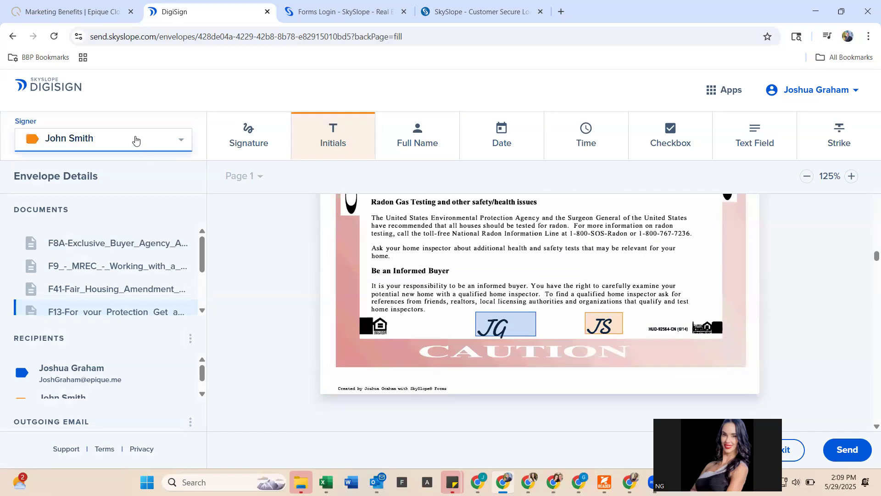
click(136, 140)
click(132, 120)
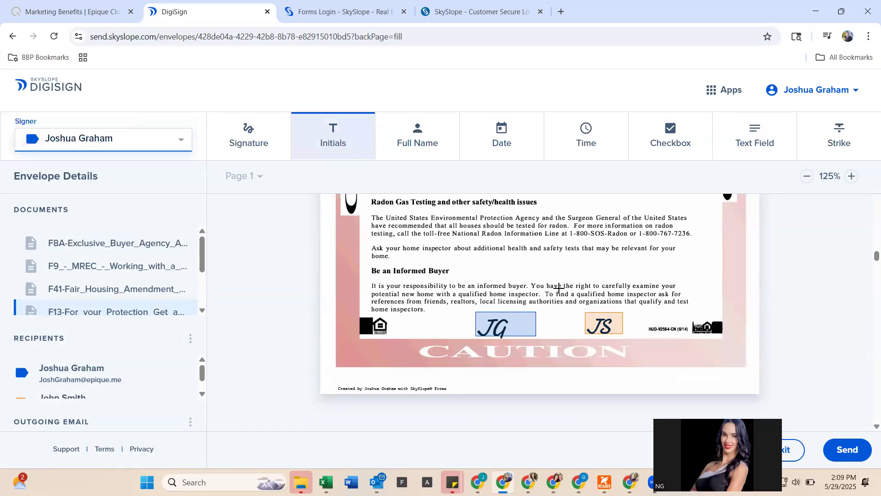
scroll(558, 288, down, 1)
scroll(559, 288, down, 15)
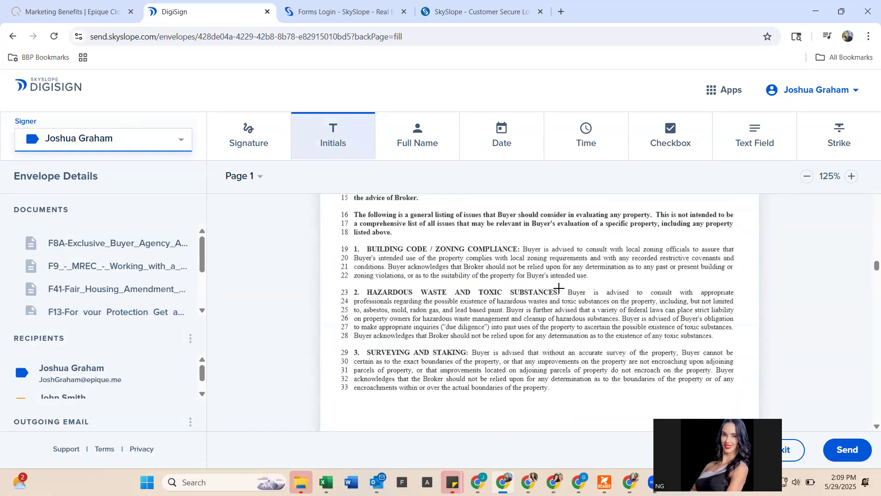
scroll(559, 288, down, 10)
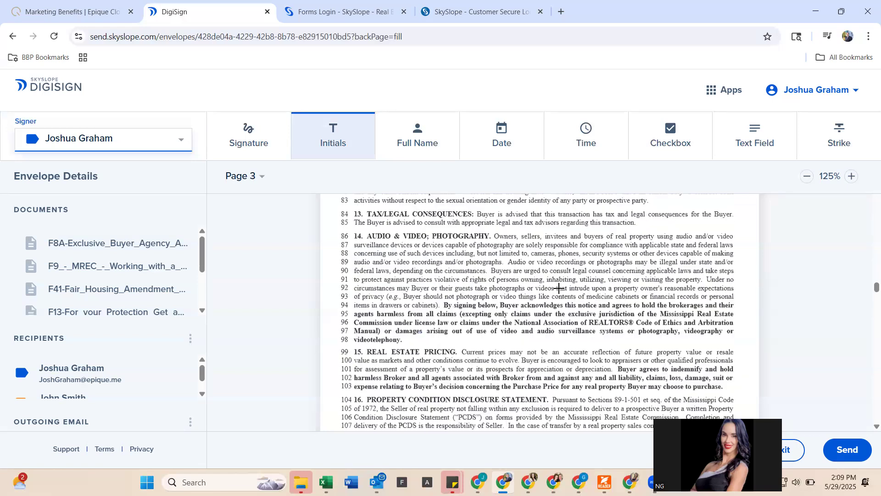
scroll(559, 288, down, 4)
scroll(492, 309, down, 3)
scroll(490, 309, down, 15)
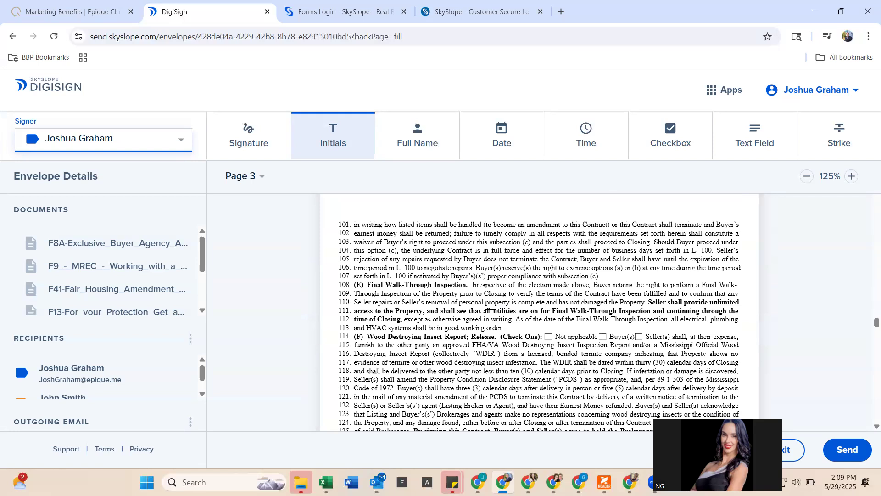
scroll(490, 309, down, 20)
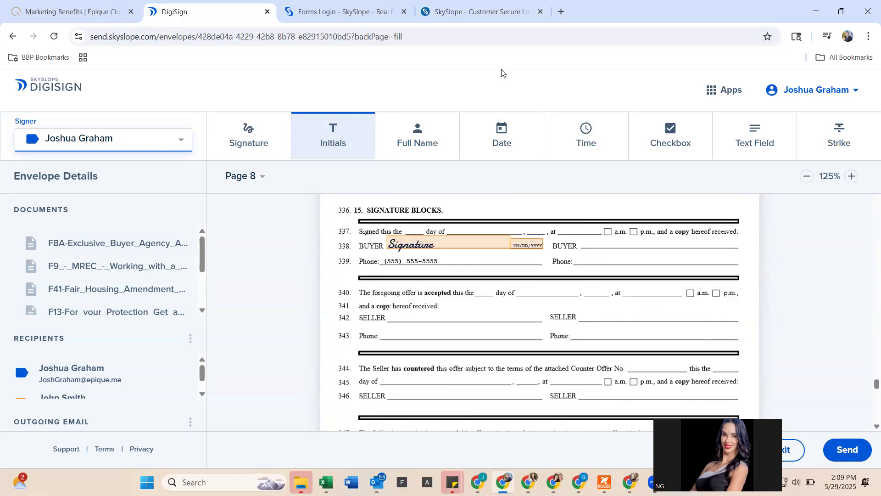
scroll(501, 246, up, 20)
scroll(500, 246, up, 3)
scroll(640, 311, down, 5)
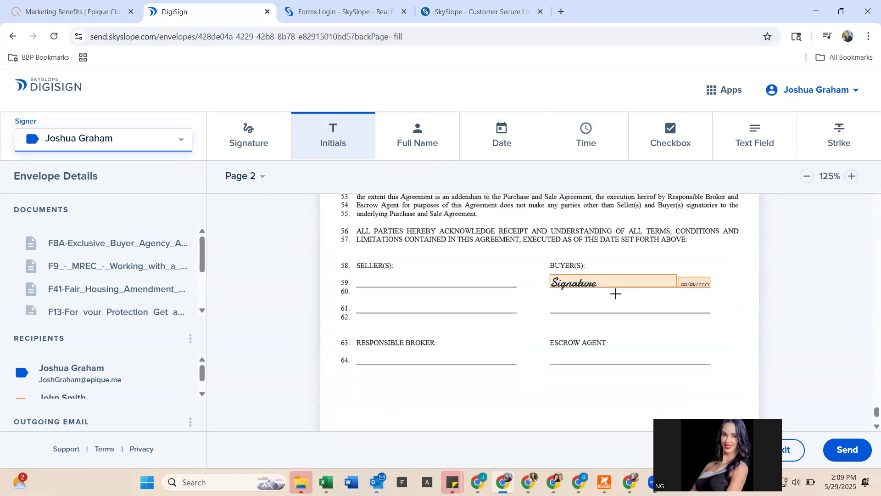
- Send the envelope for signatures after rewriting the invitation email body in a Professional tone
click(852, 445)
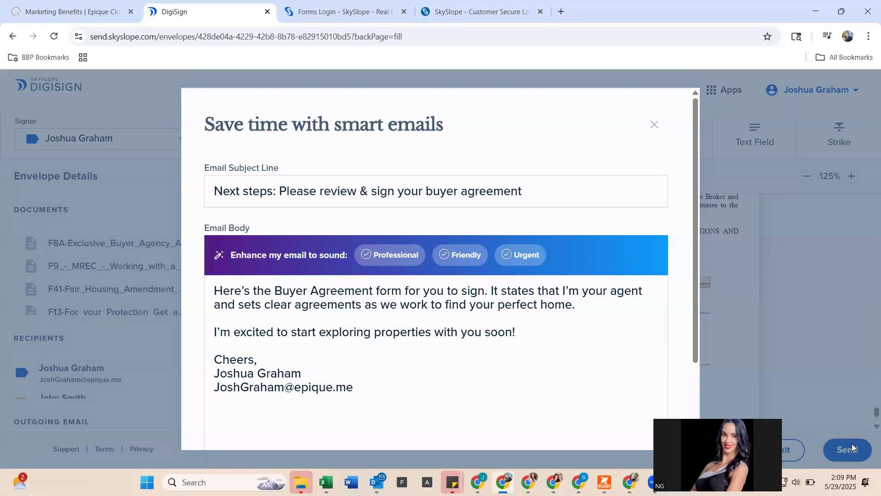
scroll(233, 183, down, 1)
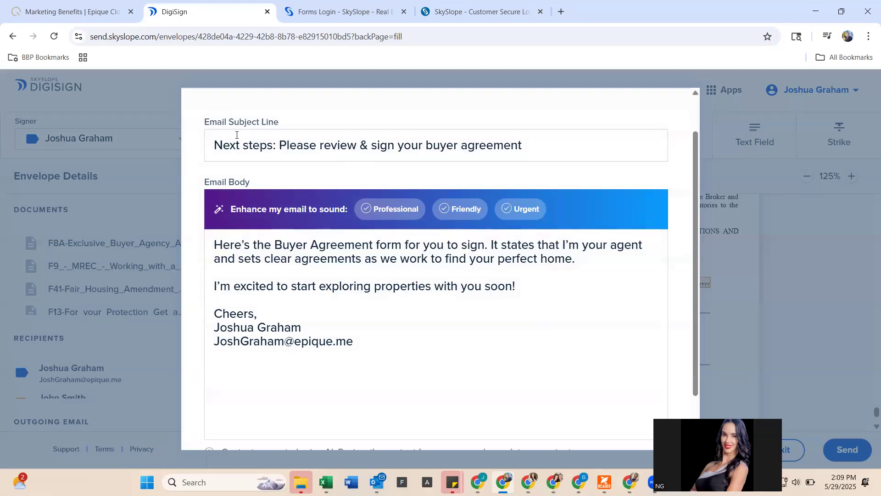
drag(219, 138, 285, 138)
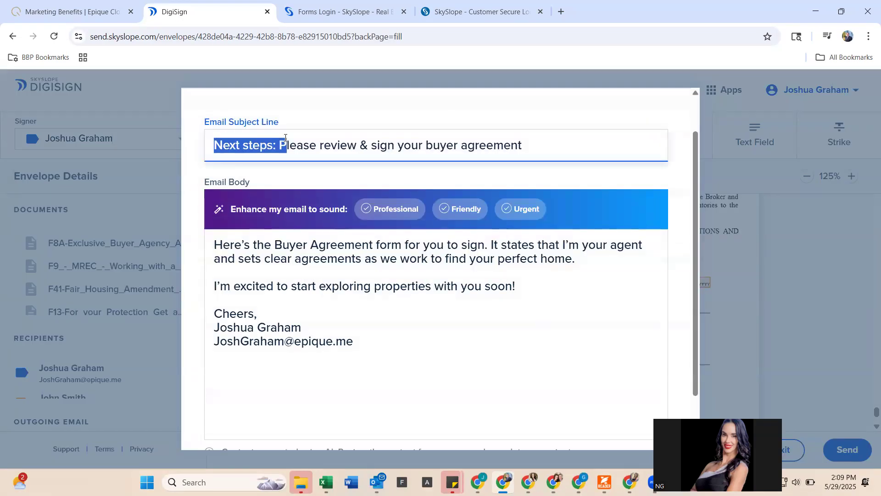
click(321, 283)
drag(235, 245, 358, 307)
scroll(359, 307, down, 1)
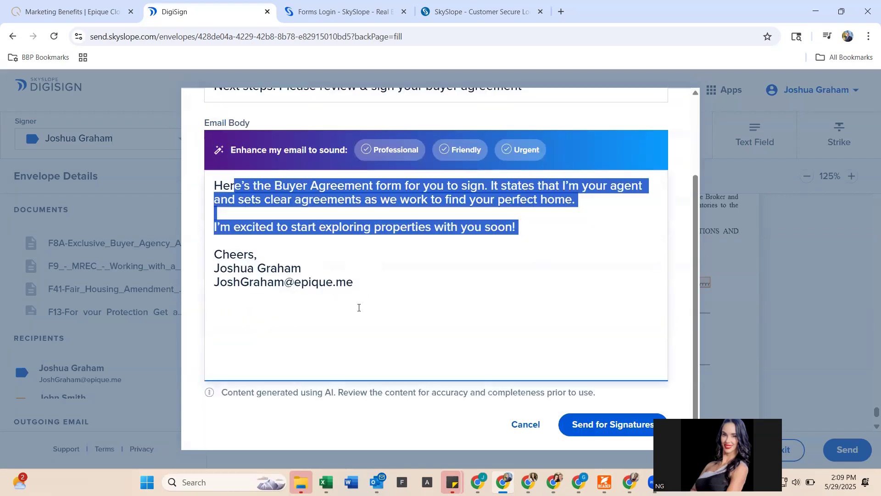
click(371, 150)
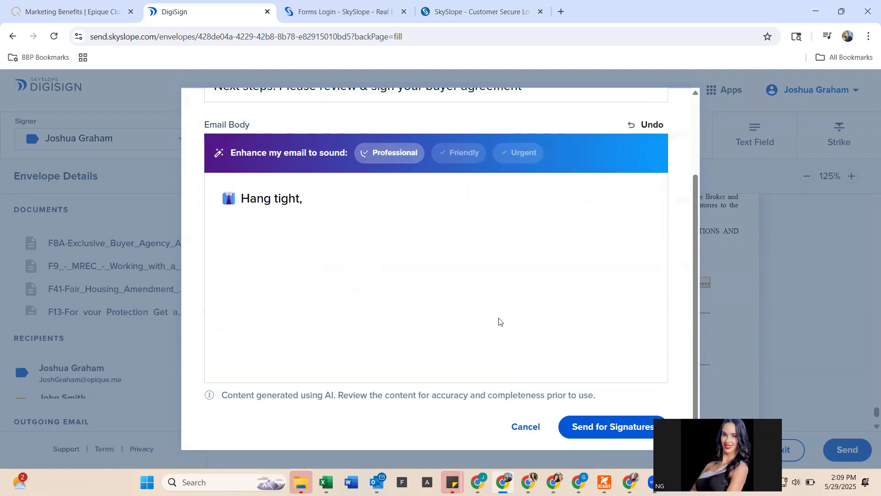
click(615, 426)
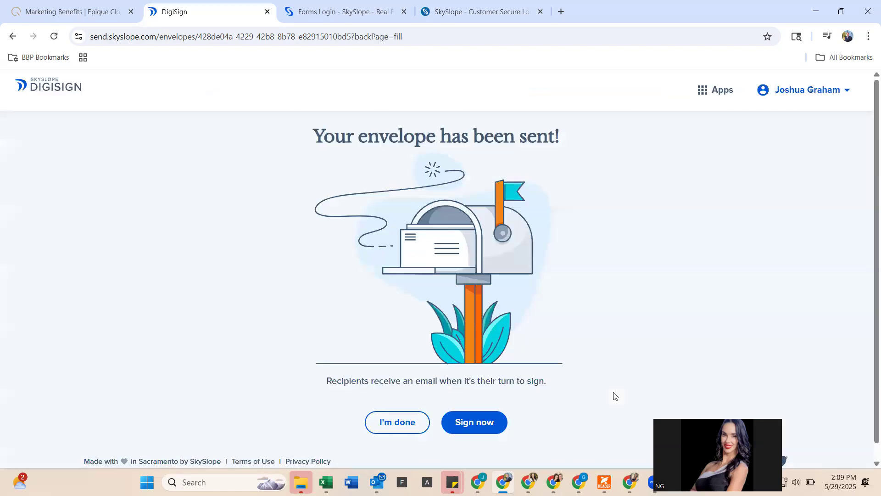
- Choose to sign the envelope now and accept the e-signature terms
click(502, 412)
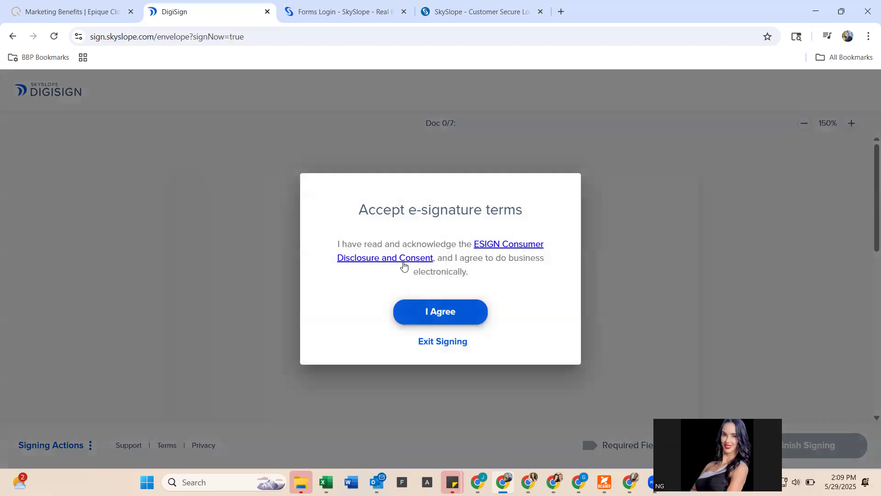
click(455, 315)
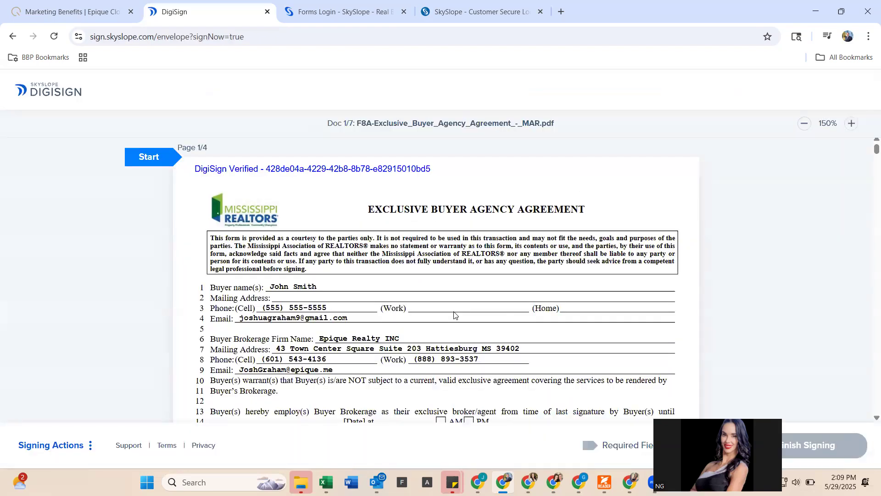
scroll(455, 315, down, 4)
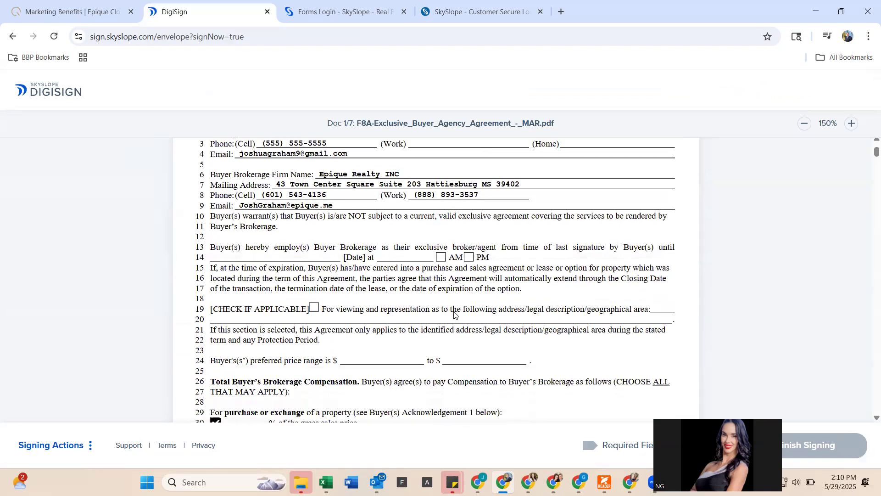
scroll(454, 315, down, 8)
scroll(455, 315, up, 11)
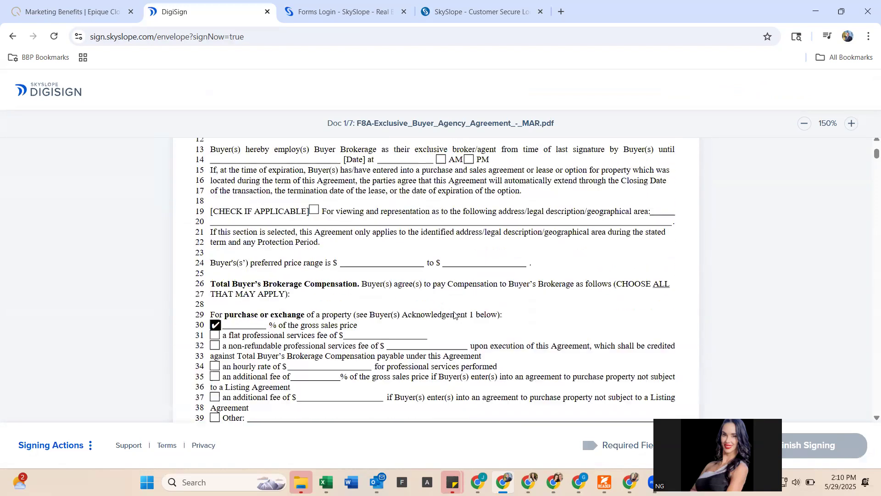
scroll(454, 315, up, 1)
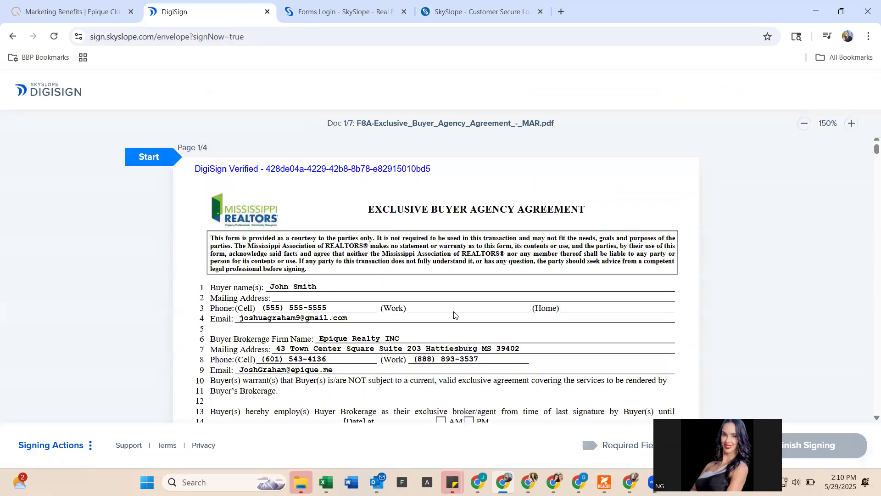
- Sign the agent's required fields, finish signing, and close the confirmation
click(167, 164)
scroll(295, 270, down, 10)
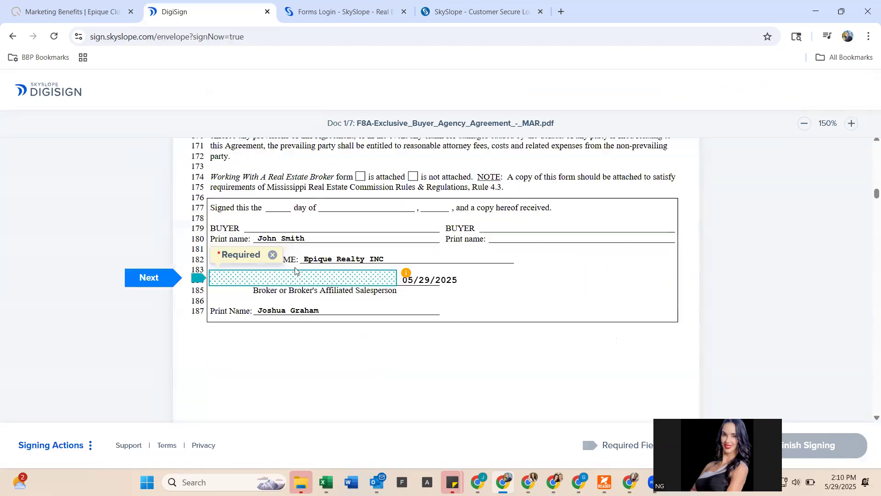
scroll(303, 284, down, 20)
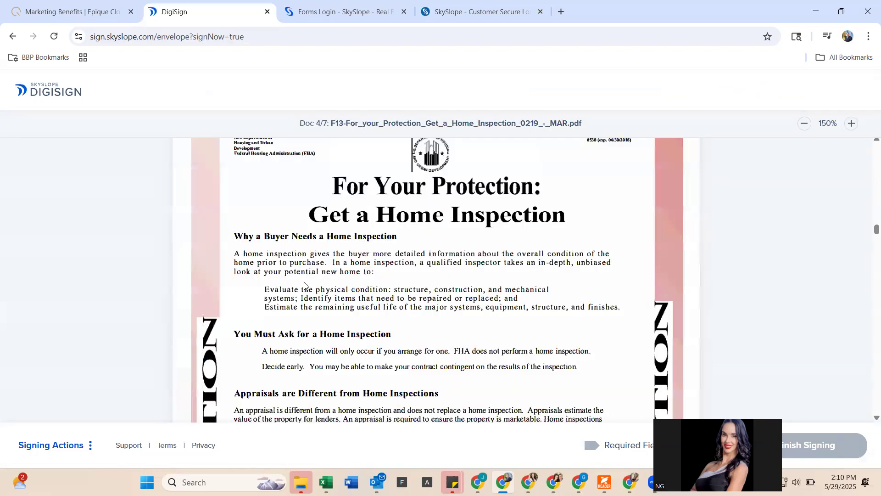
scroll(380, 279, up, 15)
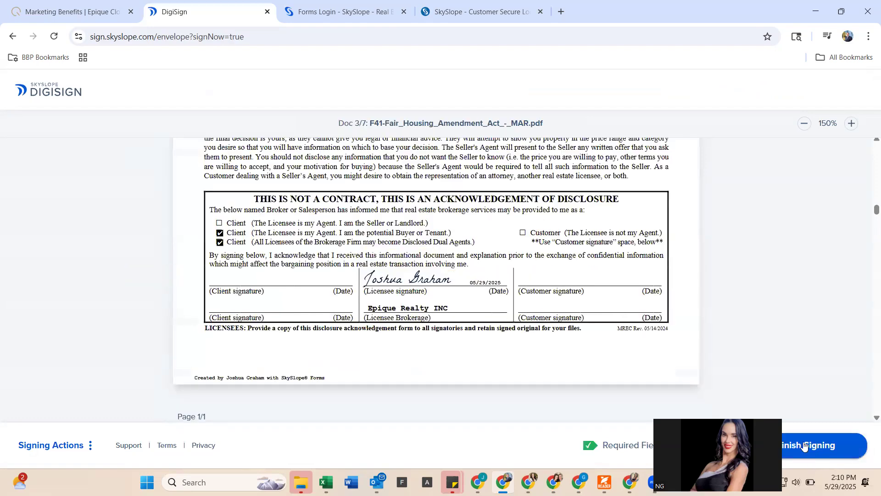
click(804, 446)
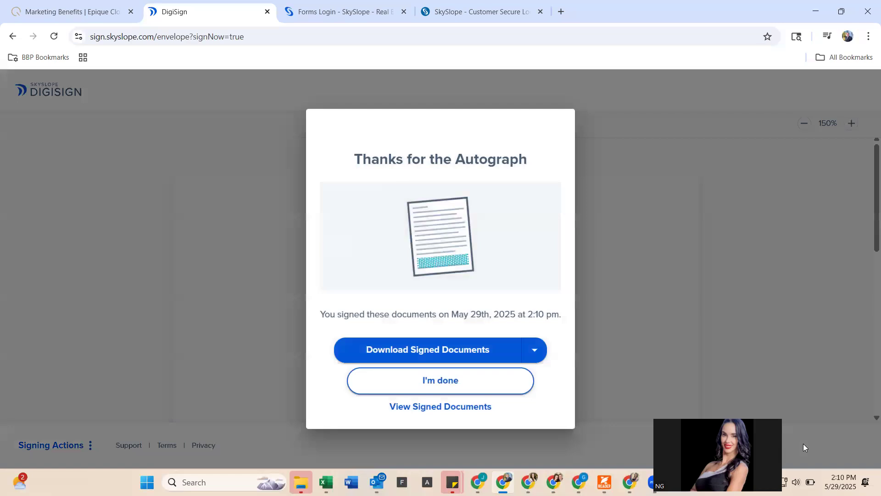
click(461, 390)
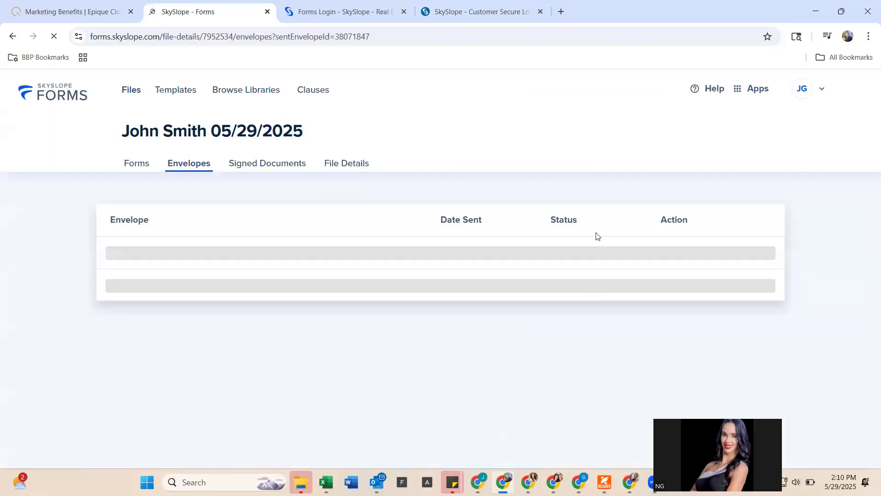
mouse_move(555, 482)
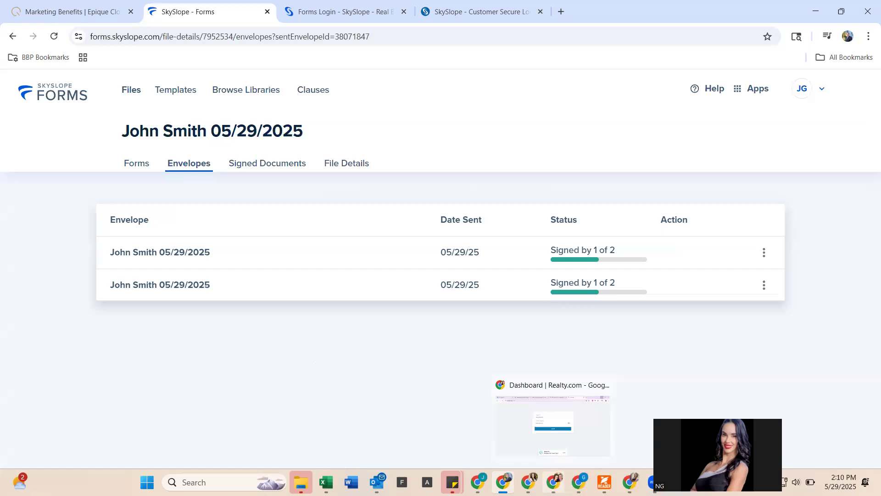
- Go to gmail.com in the other Chrome window, open the 'Next steps' signing email and dismiss Gemini
click(551, 447)
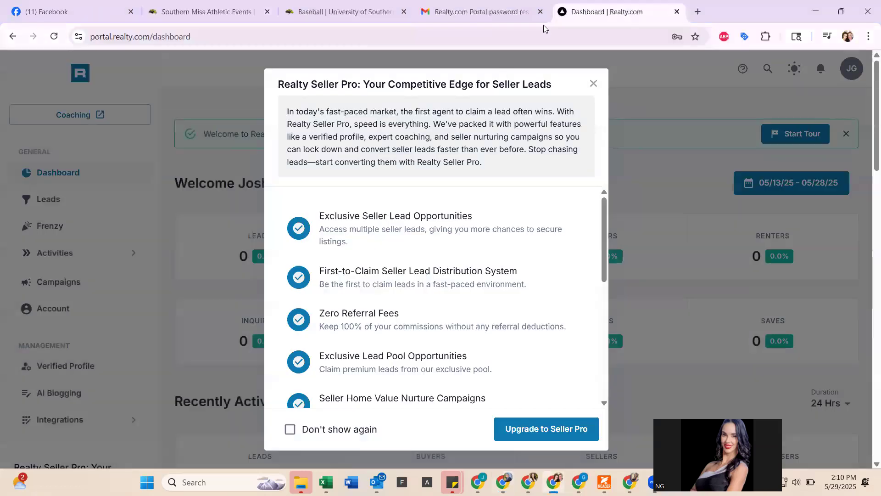
click(543, 28)
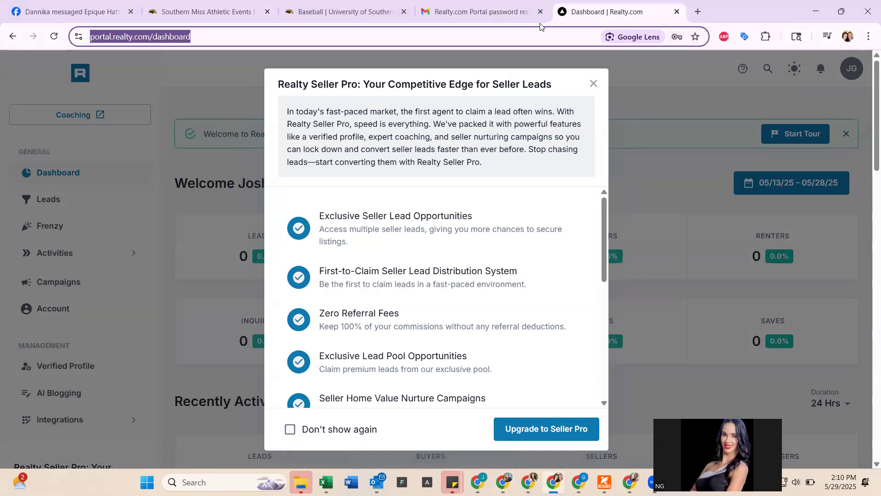
text(gmail.com)
key(Return)
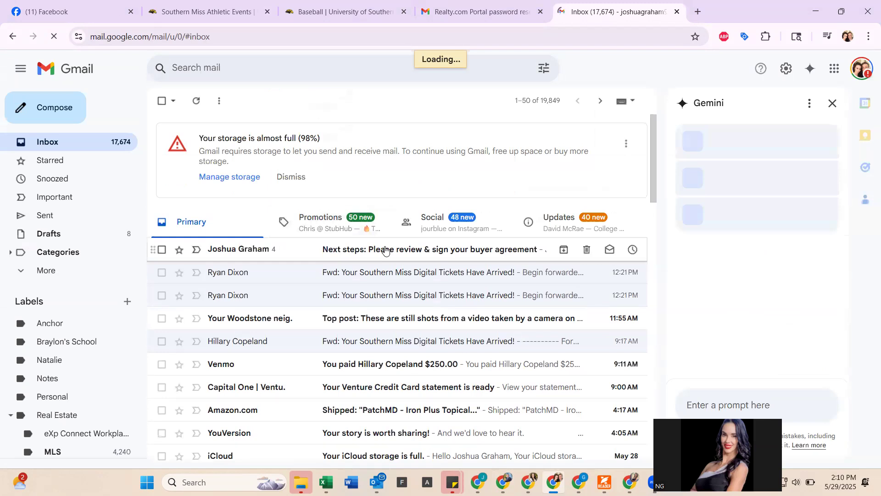
click(285, 251)
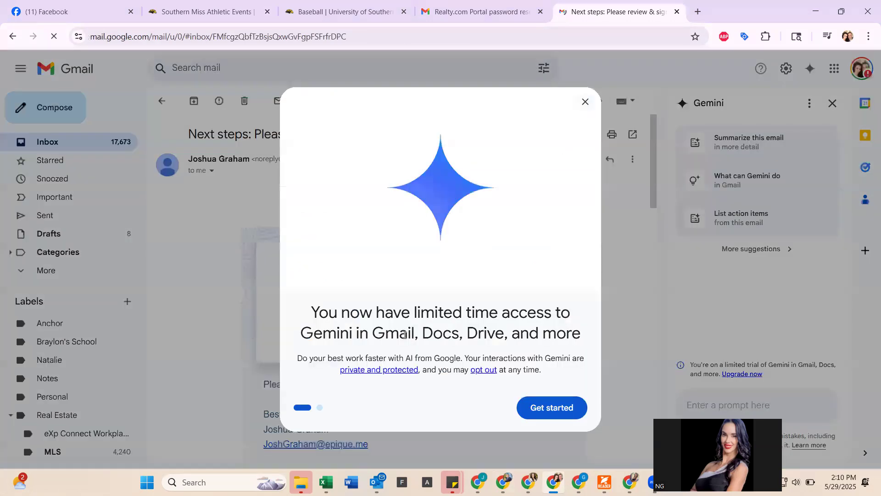
click(585, 102)
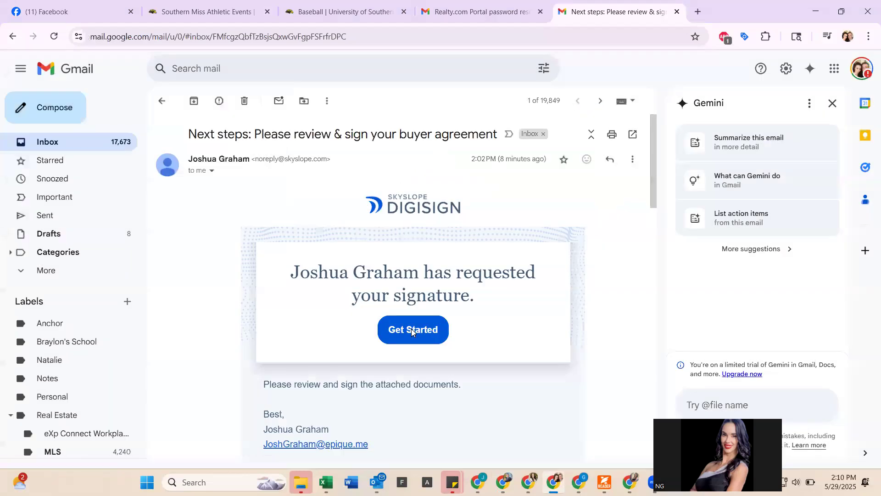
- Open the signing page, accept the terms, and adopt the third script signature style
click(412, 330)
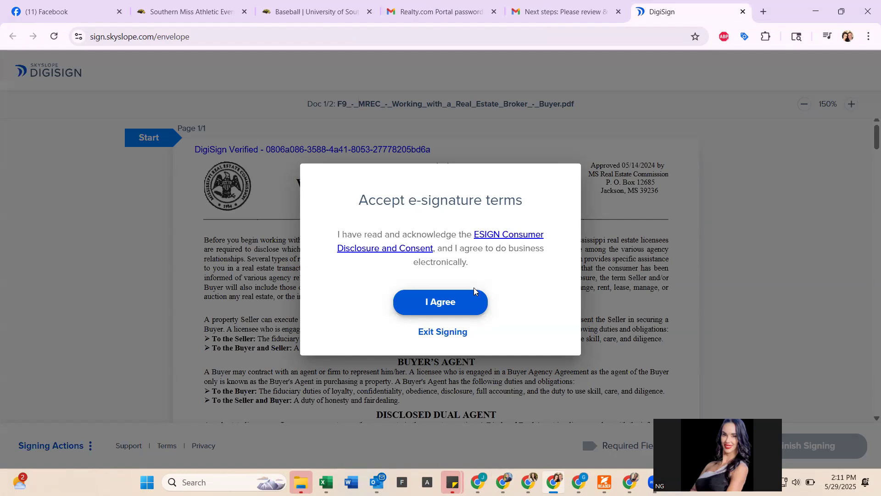
click(468, 311)
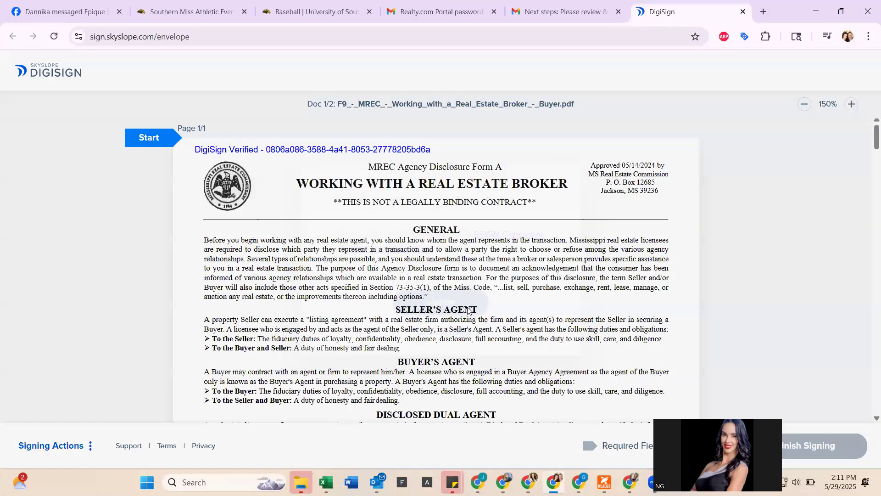
click(170, 140)
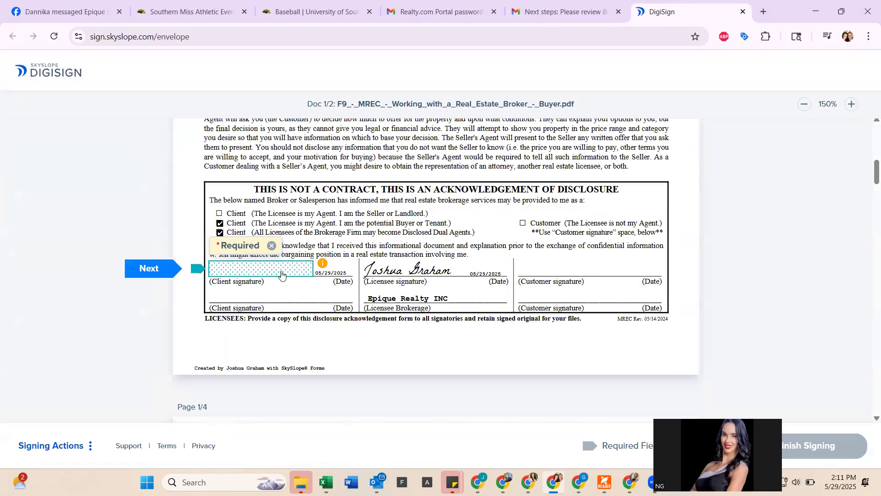
click(282, 274)
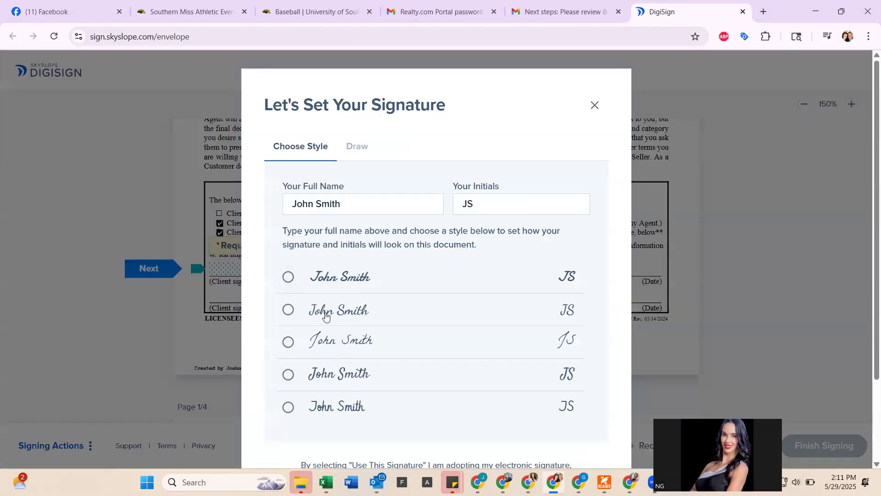
click(332, 340)
scroll(337, 344, down, 2)
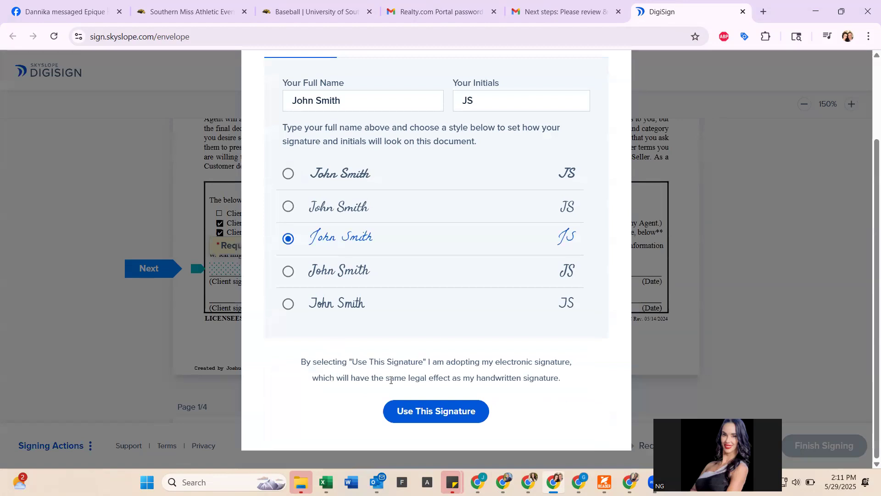
click(430, 421)
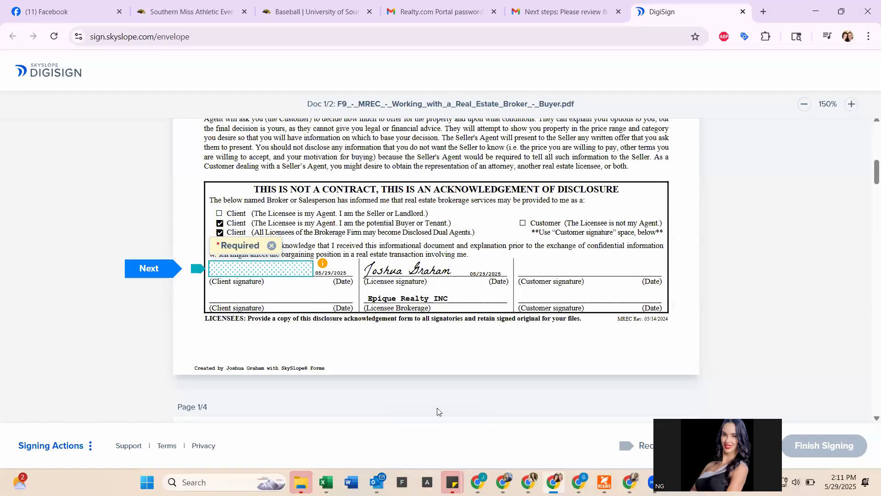
- Sign the client field on the first form and the buyer line on the agency agreement
click(235, 271)
click(164, 276)
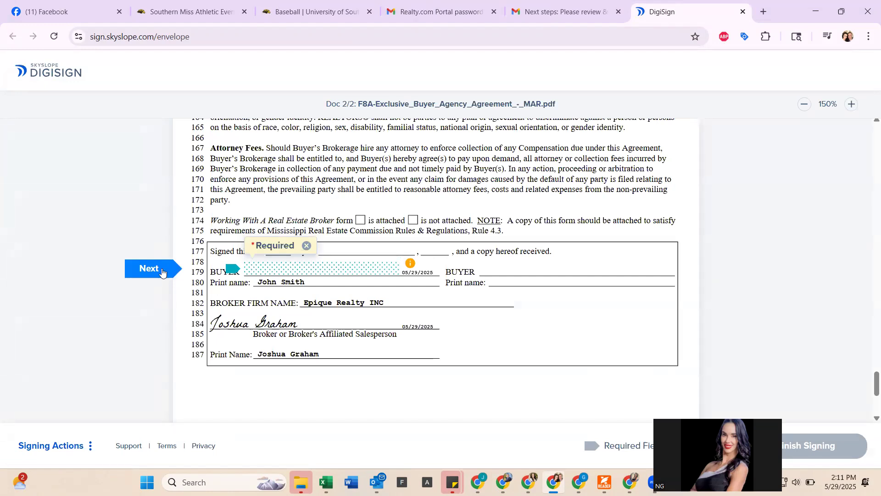
click(263, 269)
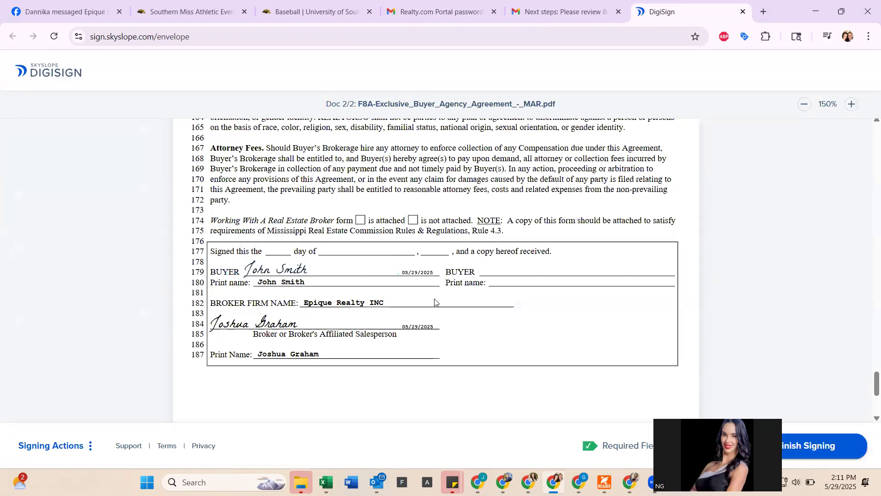
scroll(435, 301, up, 2)
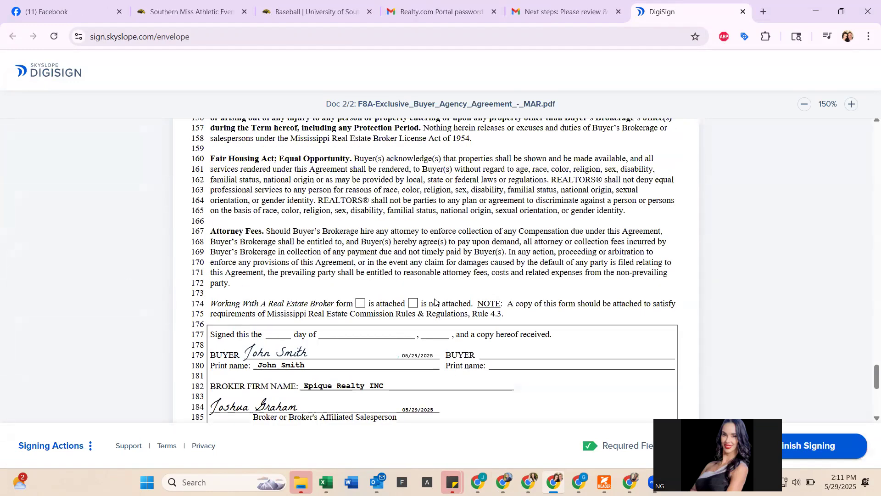
scroll(434, 301, up, 1)
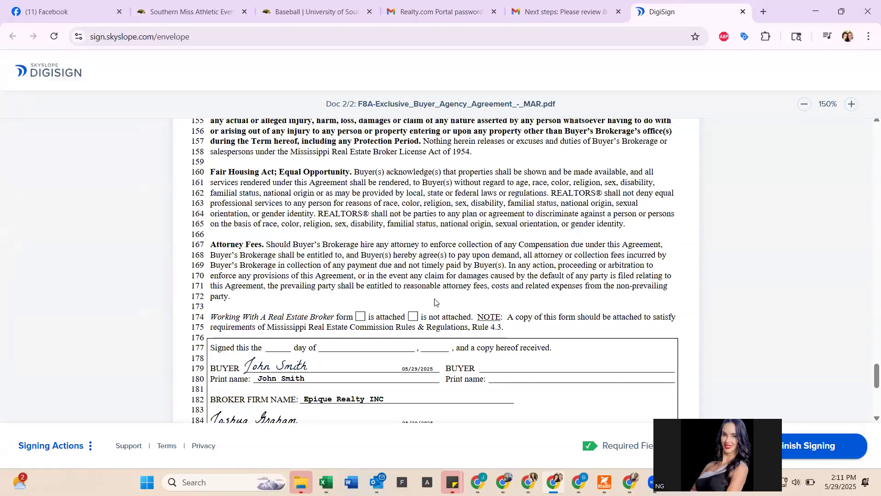
scroll(434, 302, down, 5)
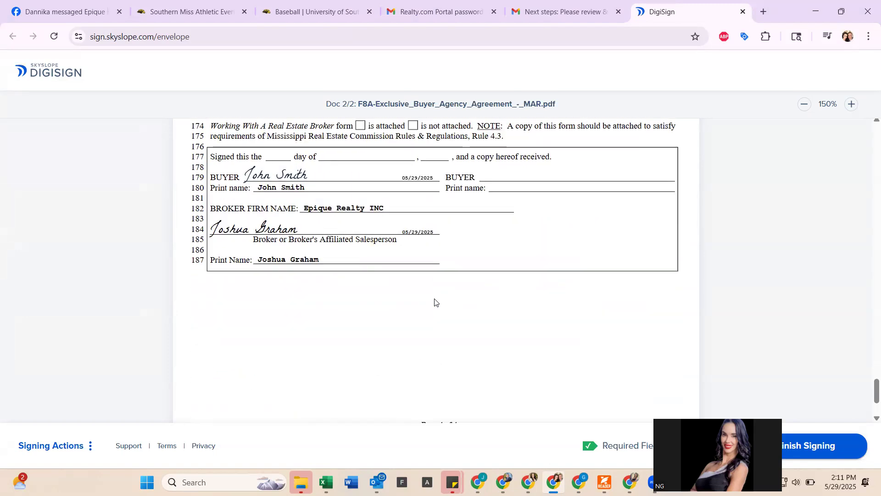
- Finish signing, close the download options without downloading, and dismiss the confirmation
click(833, 442)
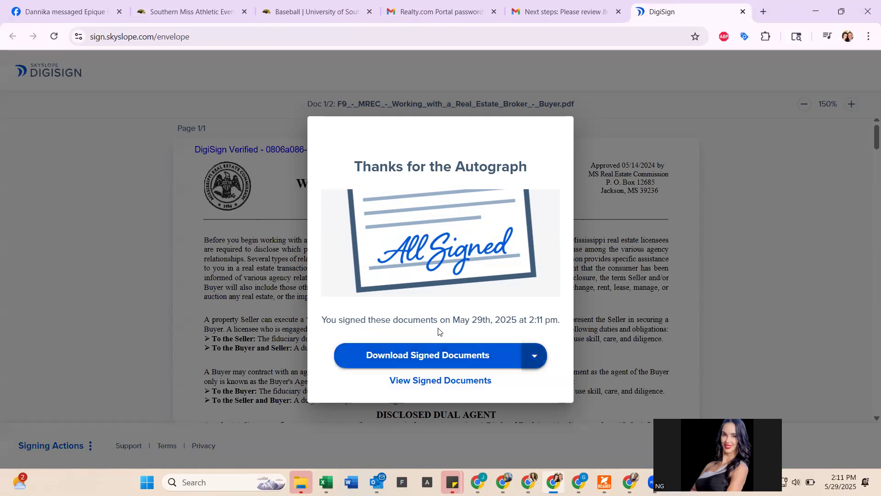
click(534, 356)
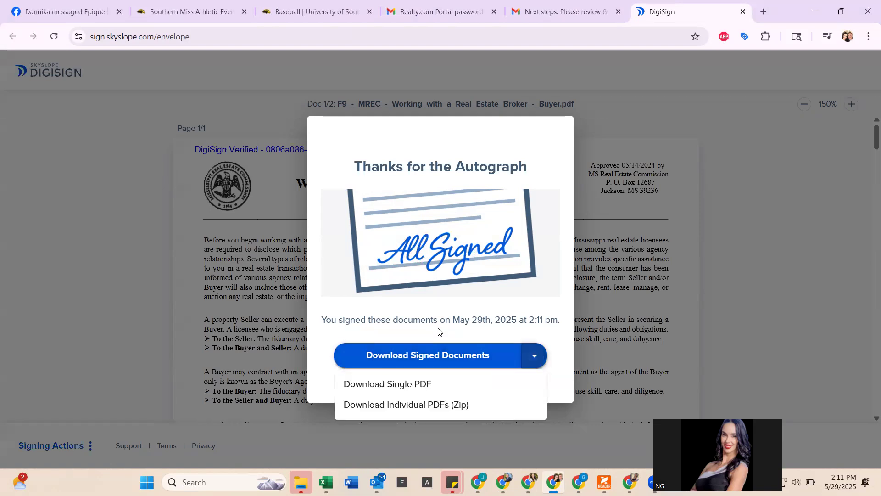
click(430, 389)
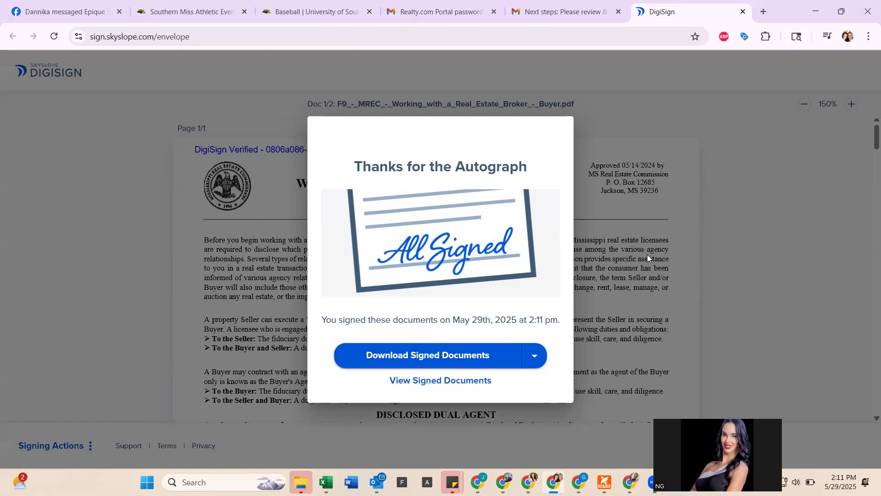
click(648, 258)
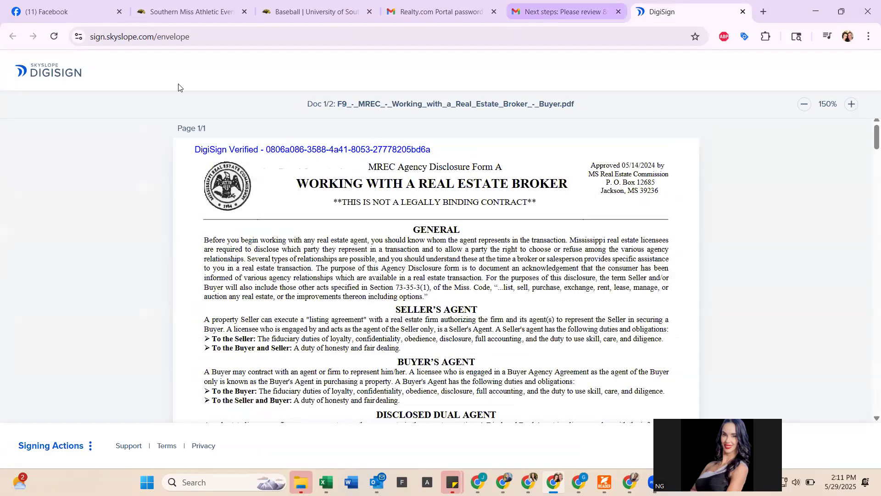
- Open the newer 2:09 PM 'Next steps' email in Gmail and launch its DigiSign signing page
key(ctrl+shift+Tab)
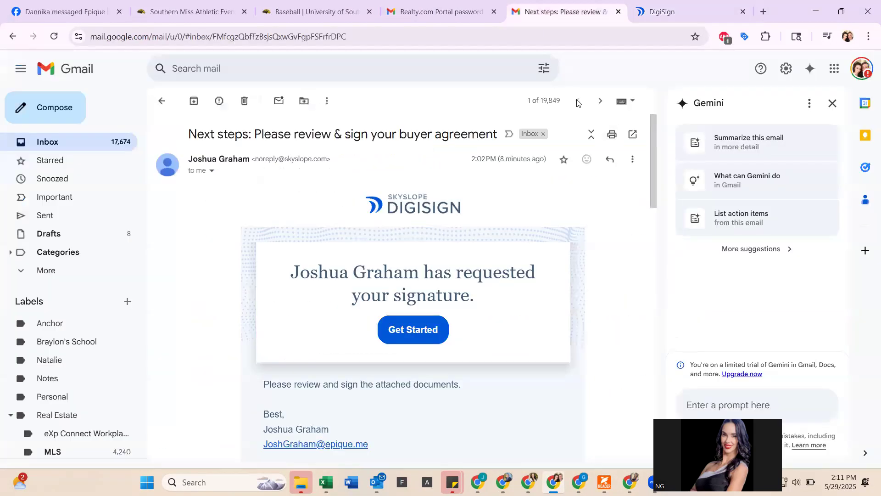
click(162, 101)
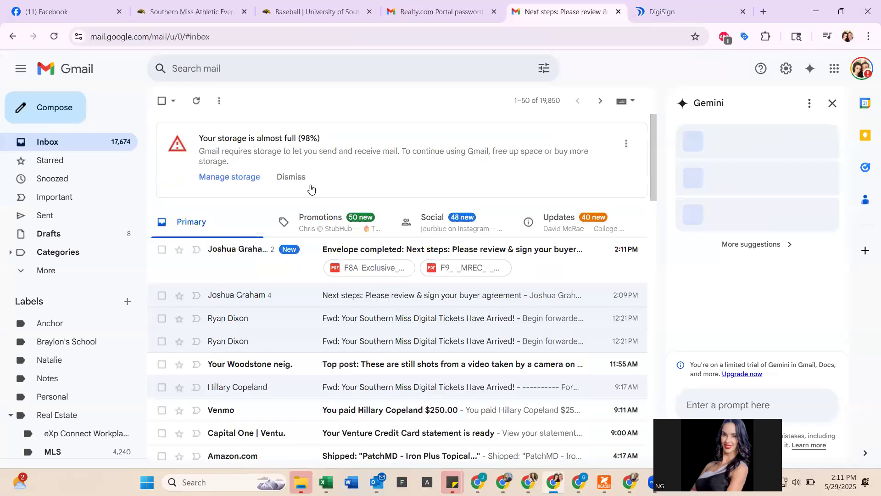
click(371, 301)
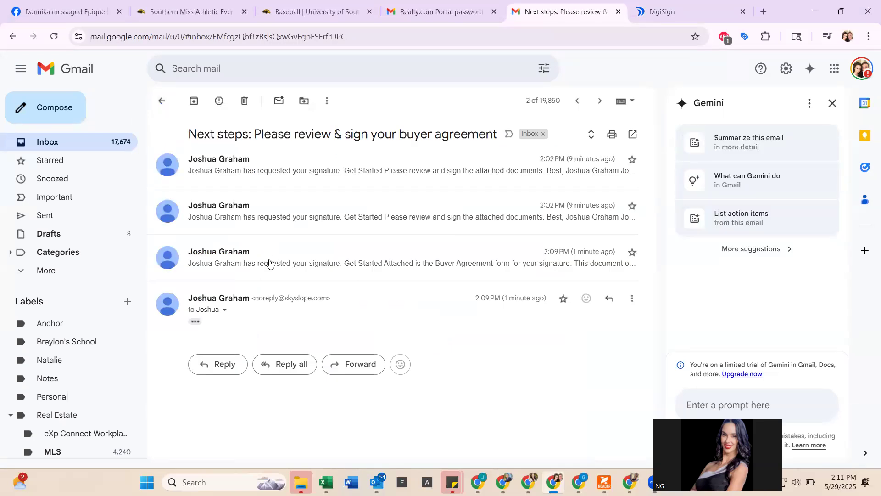
click(432, 413)
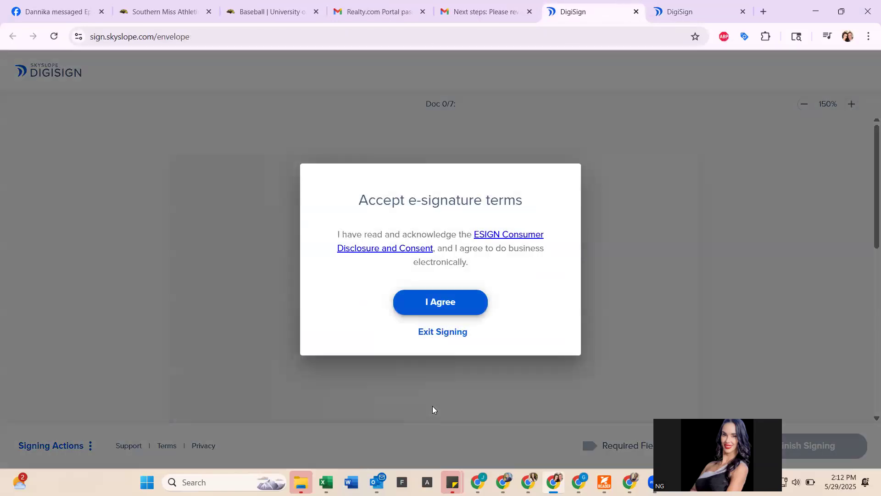
- Accept the e-signature terms and adopt a signature at the first buyer field
click(422, 304)
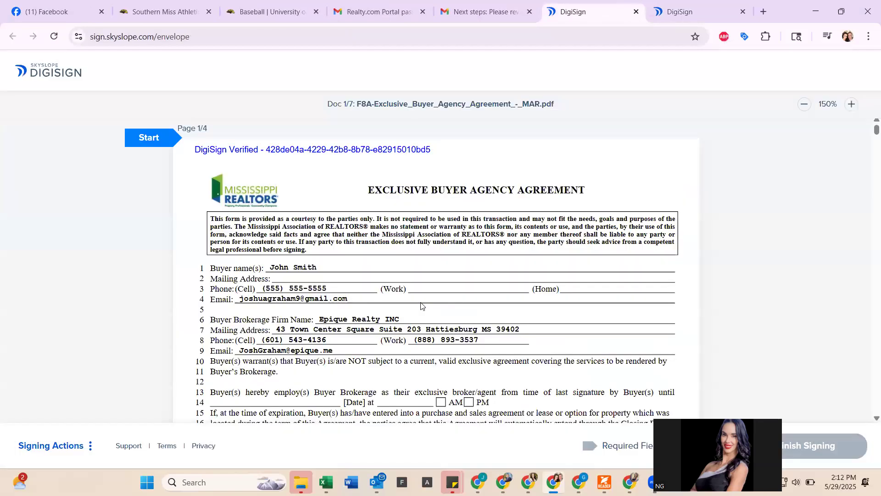
click(160, 145)
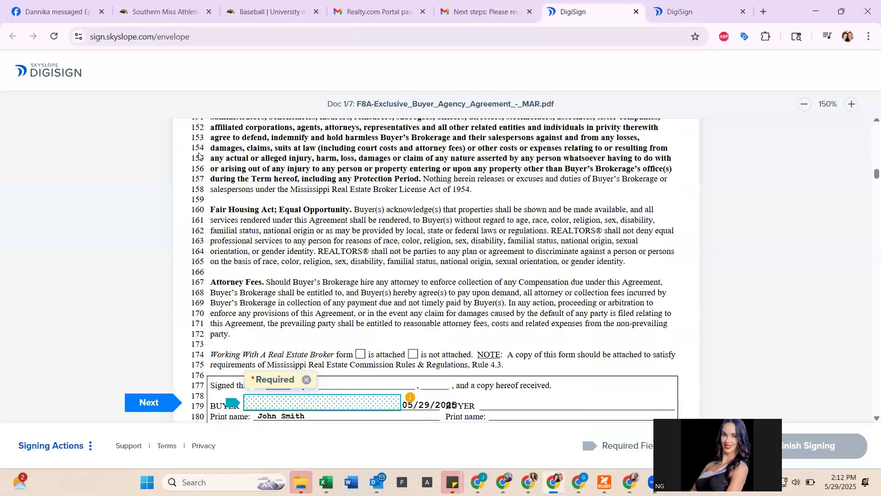
click(290, 276)
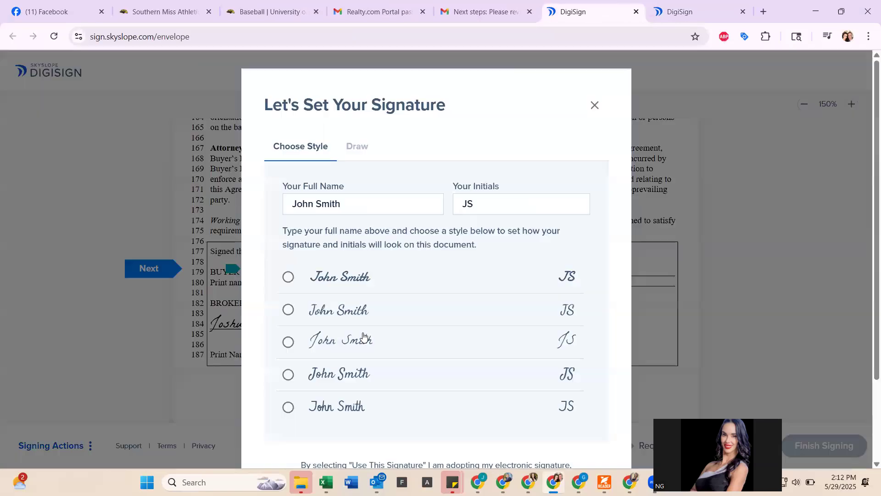
scroll(362, 336, down, 2)
click(426, 411)
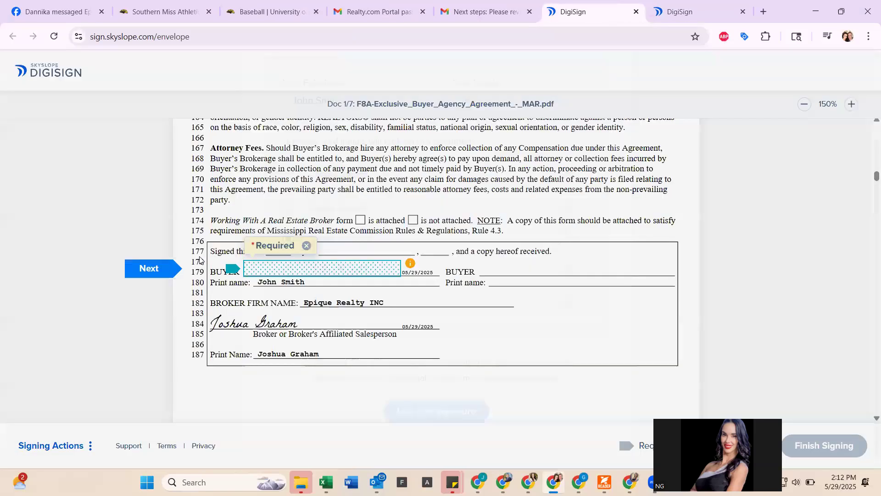
- Sign the remaining buyer fields, including the purchase contract and escrow addendum, and finish signing
click(263, 271)
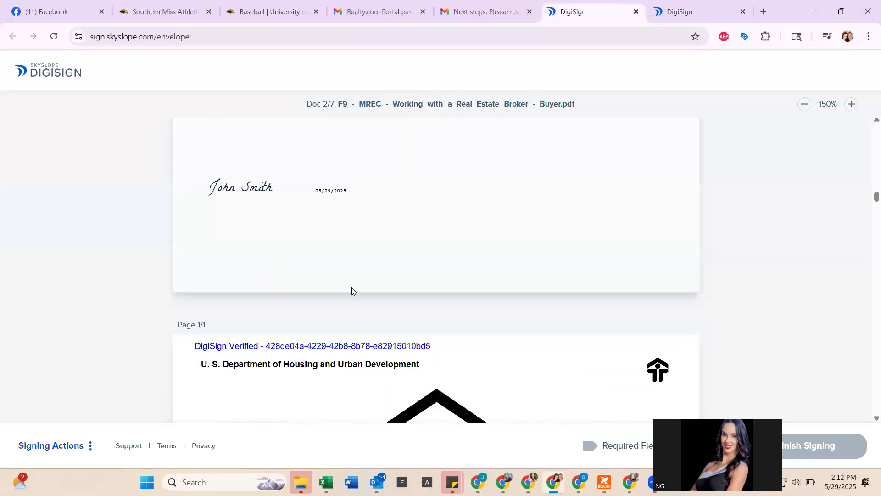
click(524, 267)
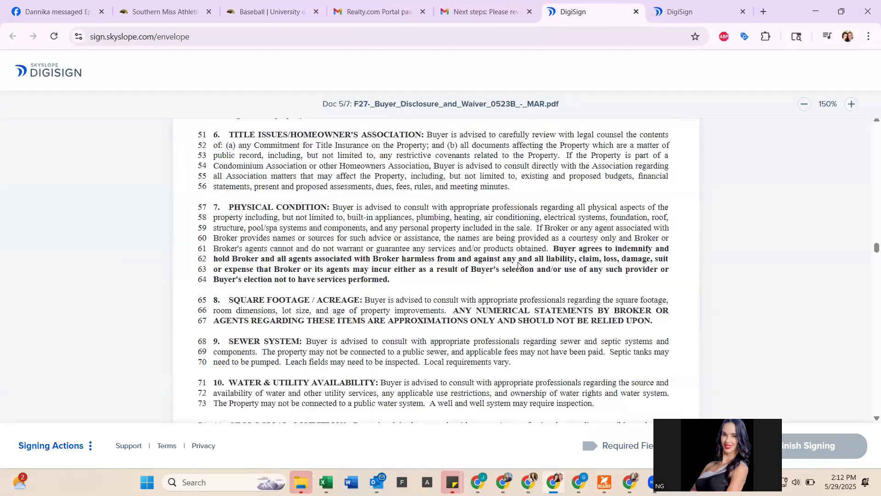
click(390, 264)
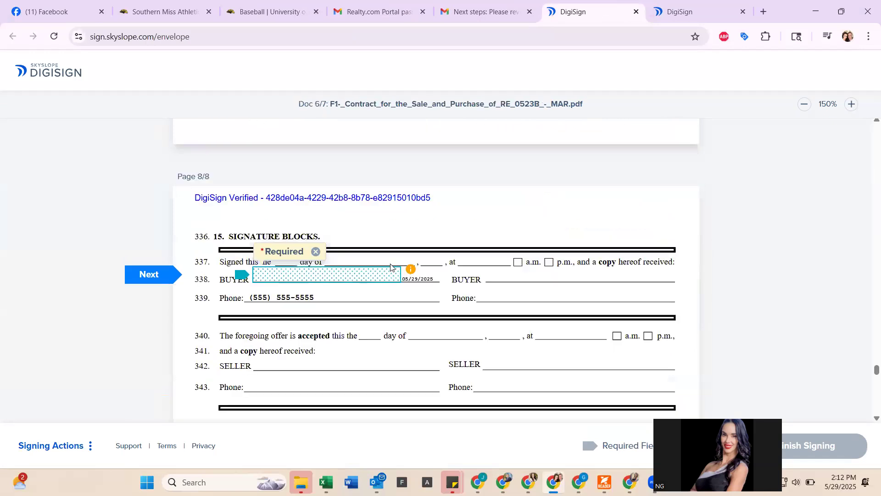
click(391, 263)
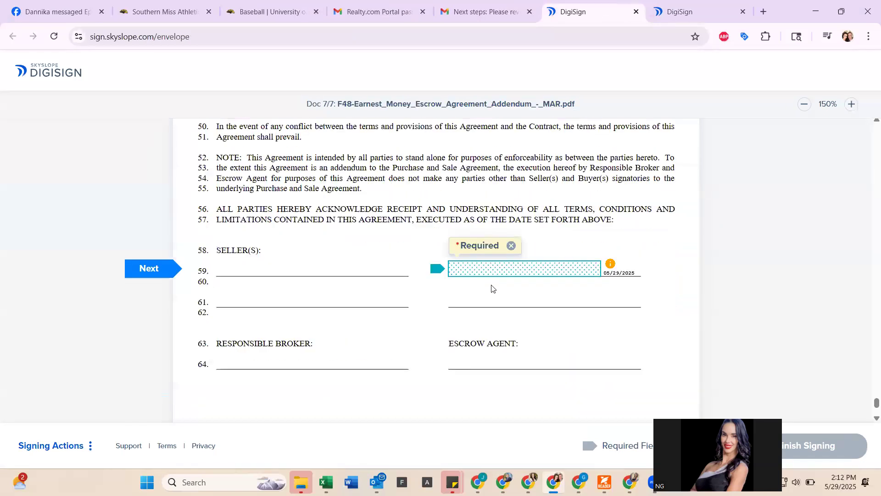
click(506, 273)
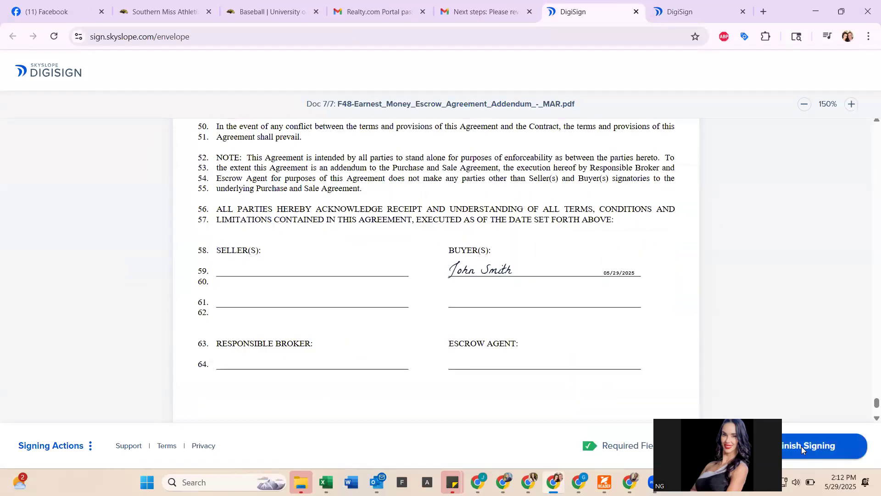
click(801, 446)
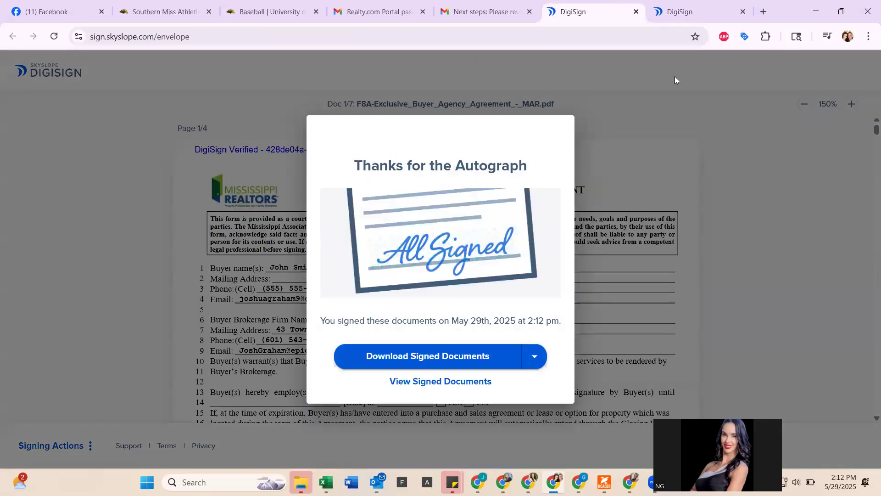
- Minimize the DigiSign window and reload the SkySlope Forms Envelopes page
click(816, 12)
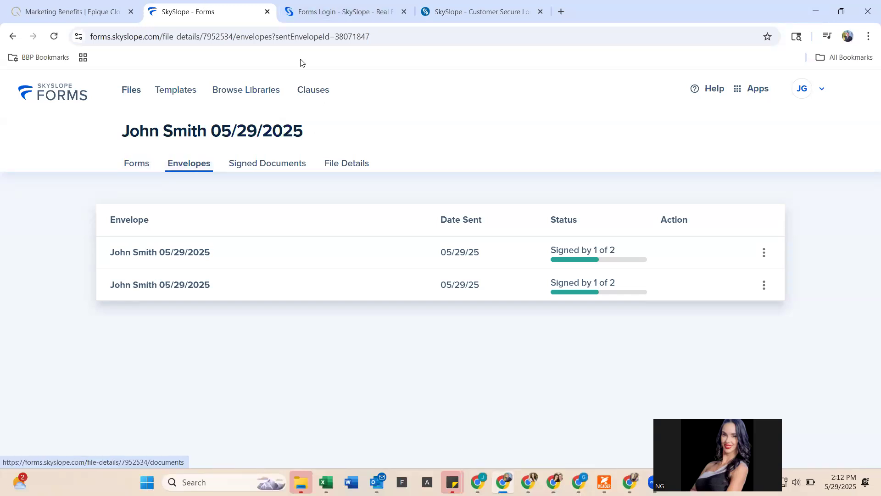
click(325, 38)
key(Return)
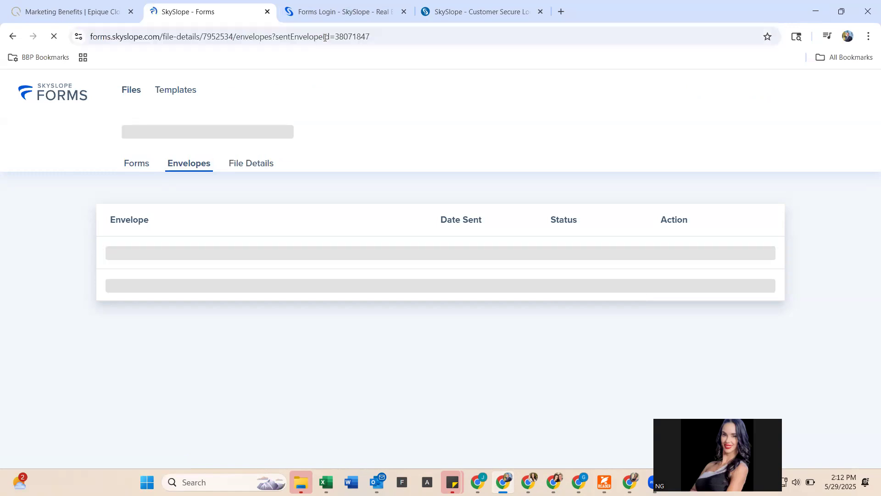
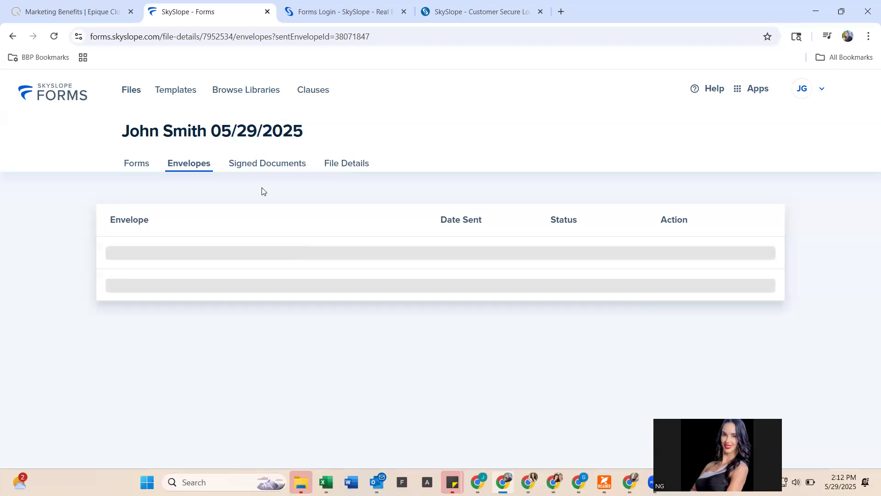
- Review the buyer file's signed documents, glance at its envelopes, and return to the documents
click(266, 164)
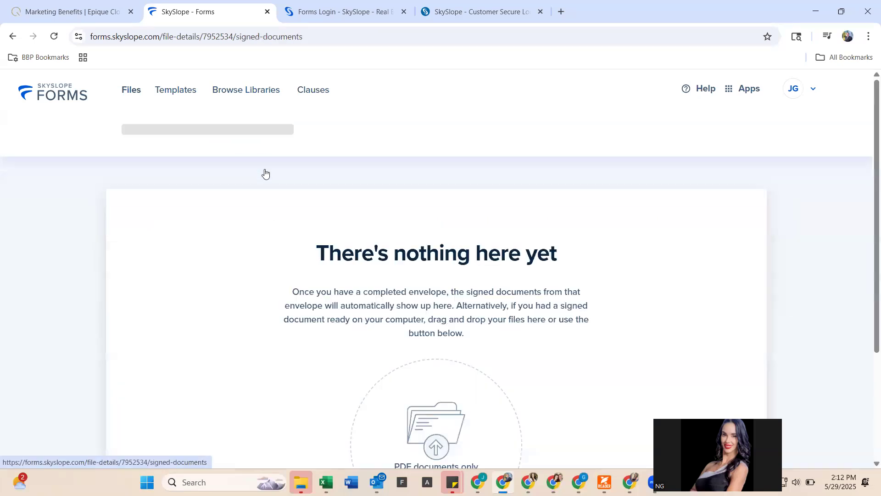
scroll(305, 273, down, 5)
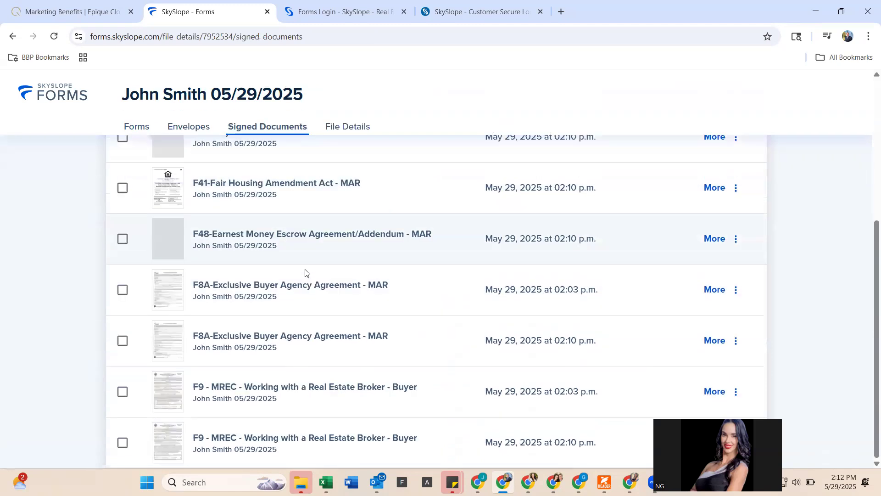
scroll(305, 273, up, 5)
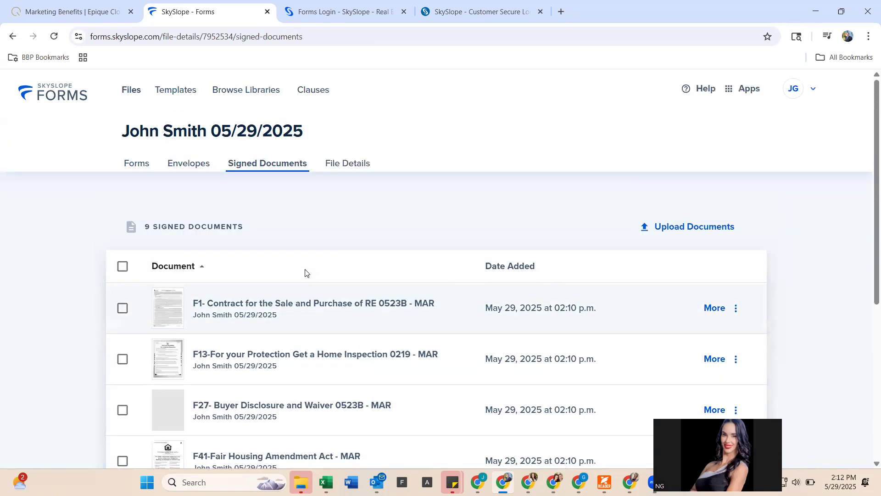
scroll(295, 306, down, 5)
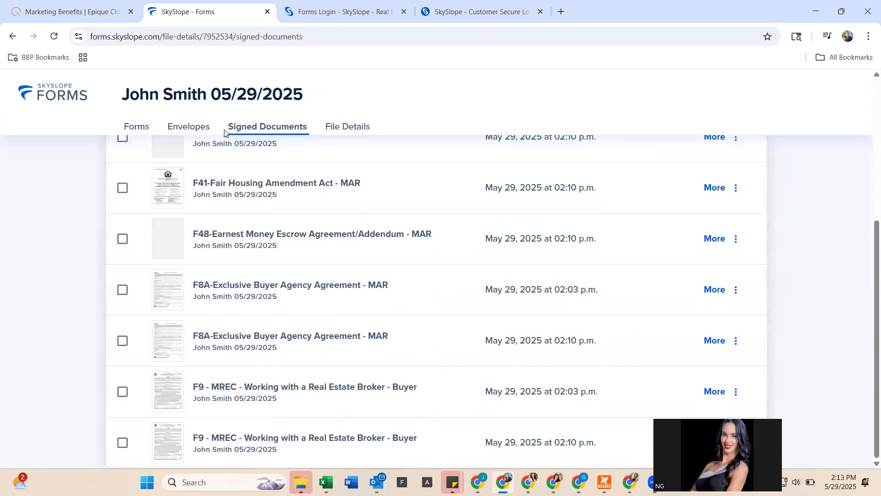
click(199, 134)
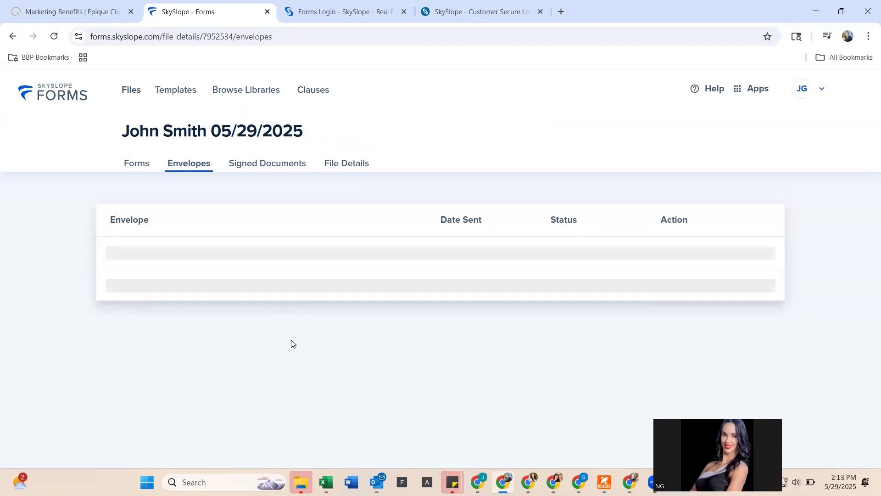
click(258, 164)
- Check the F1 contract's document actions without choosing one, then view the envelopes again
click(721, 312)
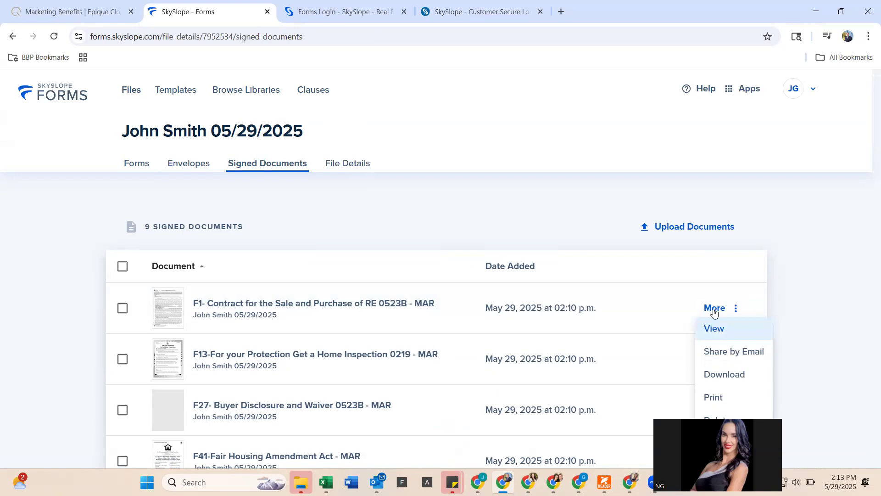
click(740, 307)
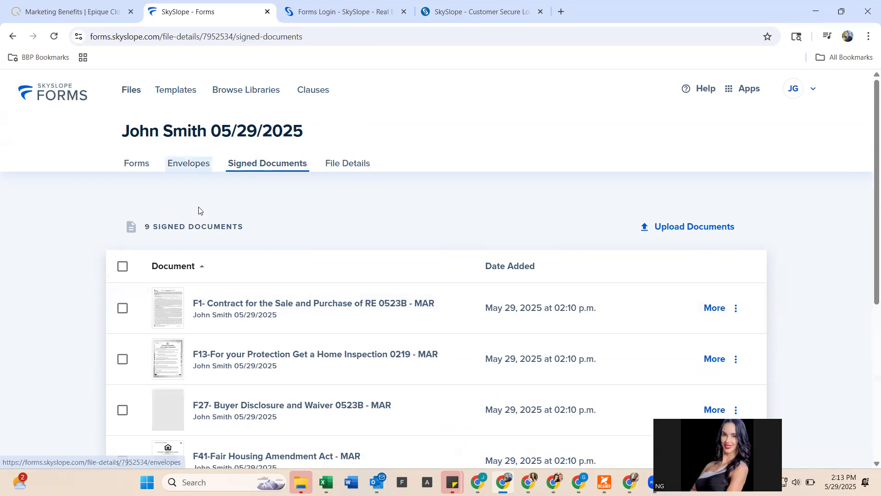
scroll(202, 224, down, 5)
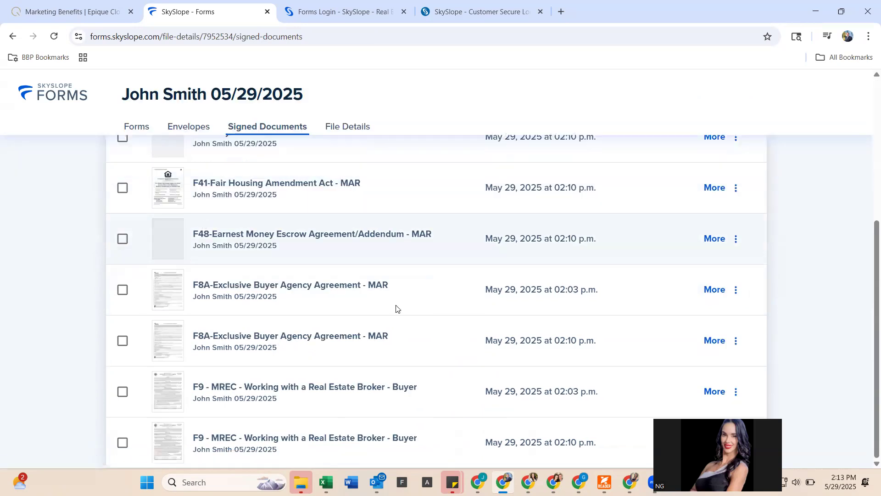
scroll(473, 327, up, 5)
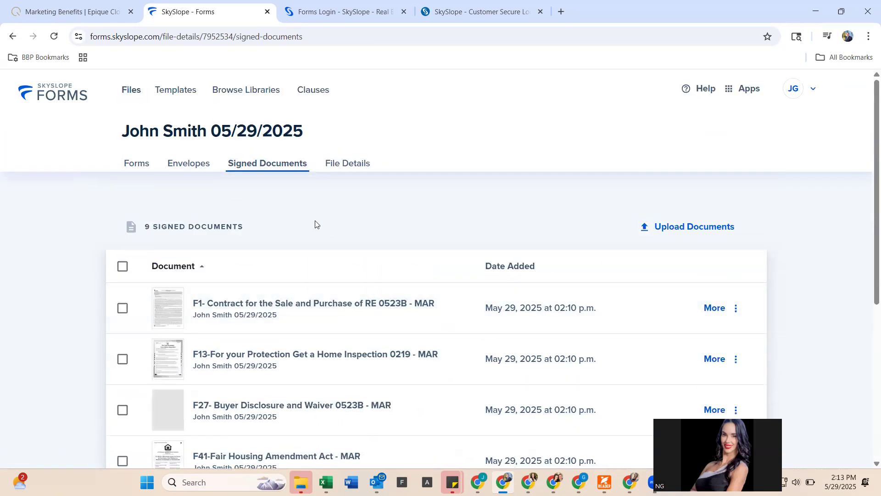
click(192, 167)
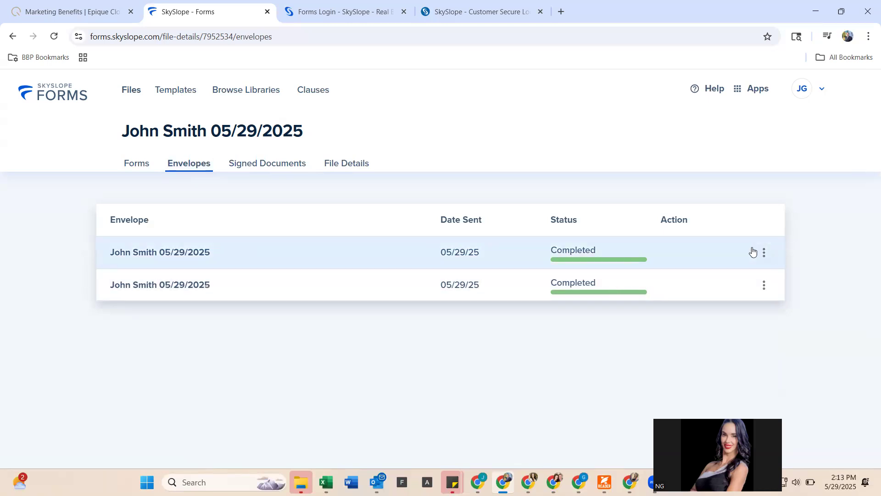
- Look over the file details and scroll through the file's 17 forms
click(357, 164)
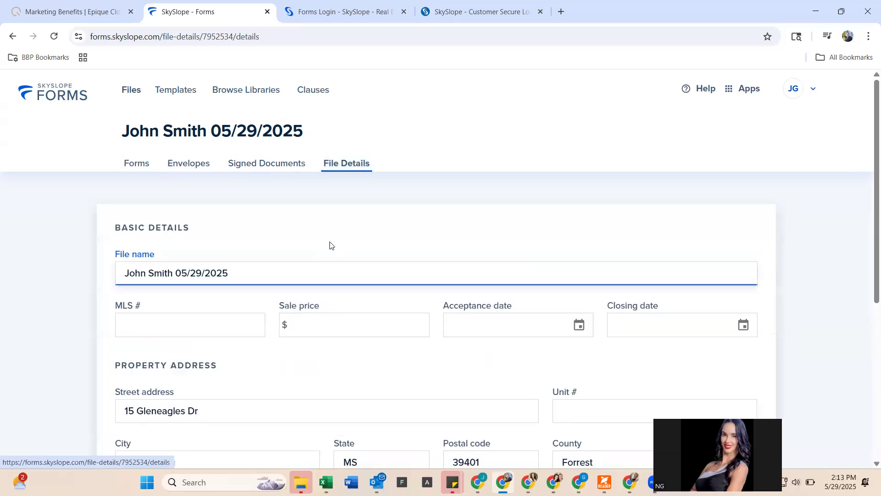
scroll(331, 244, down, 5)
scroll(331, 245, up, 5)
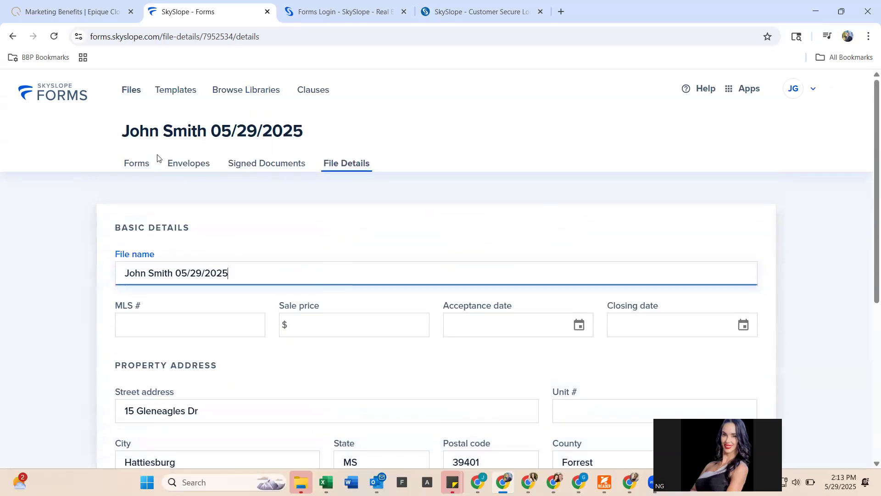
click(132, 166)
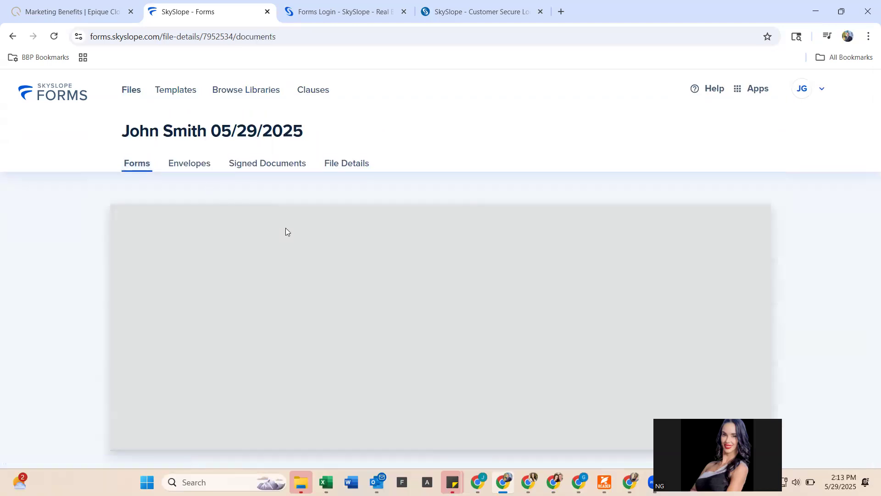
scroll(310, 352, down, 6)
scroll(309, 350, up, 5)
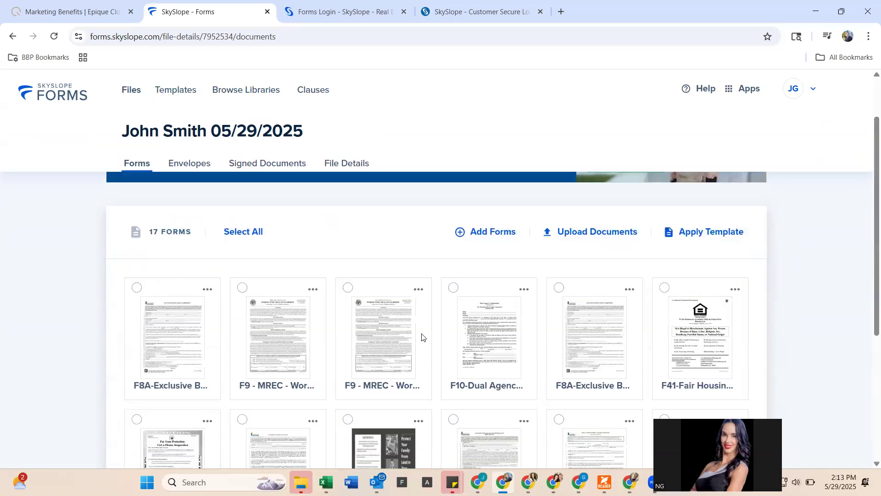
scroll(427, 333, down, 2)
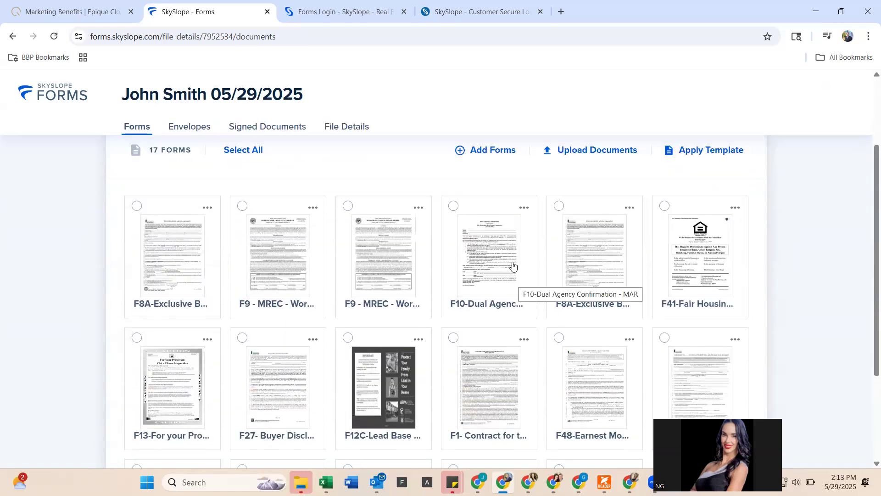
scroll(356, 236, down, 2)
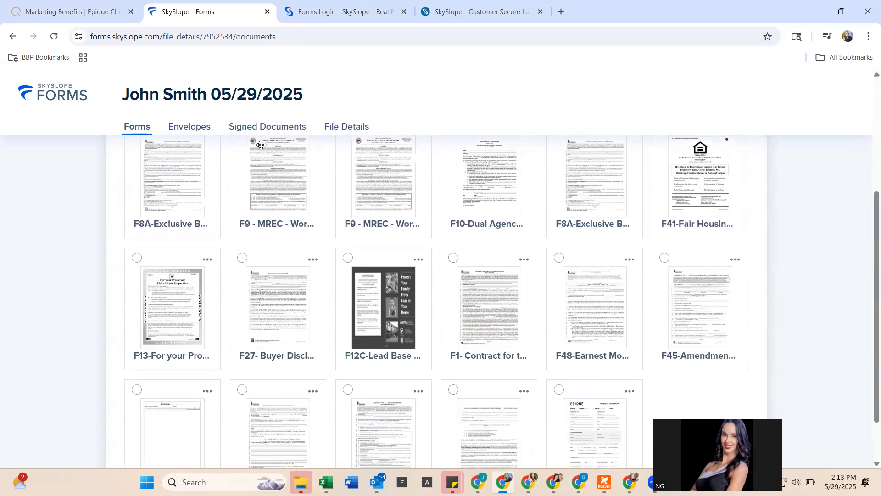
- Return to the nine signed documents list, starting with the F1 contract
click(259, 125)
scroll(352, 401, down, 4)
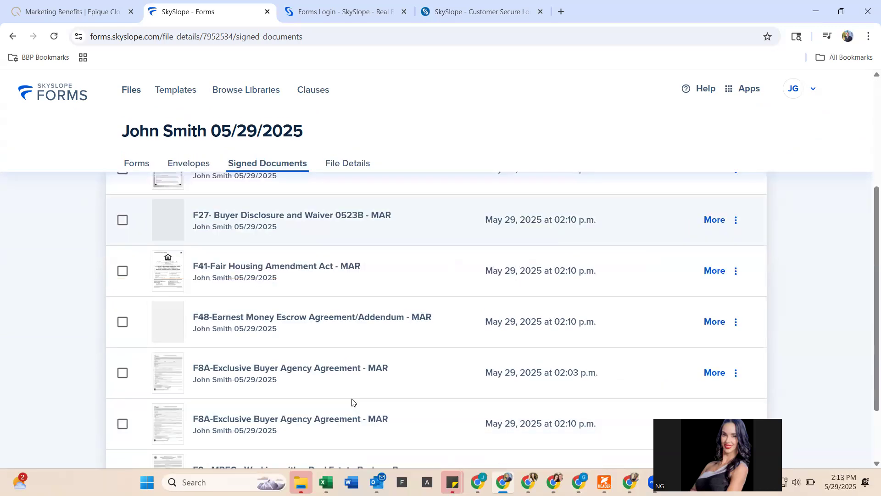
scroll(352, 402, up, 5)
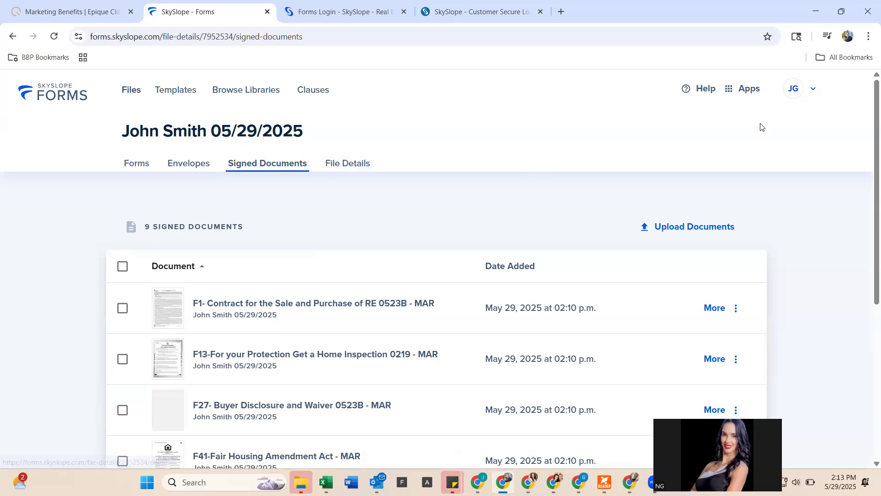
click(746, 89)
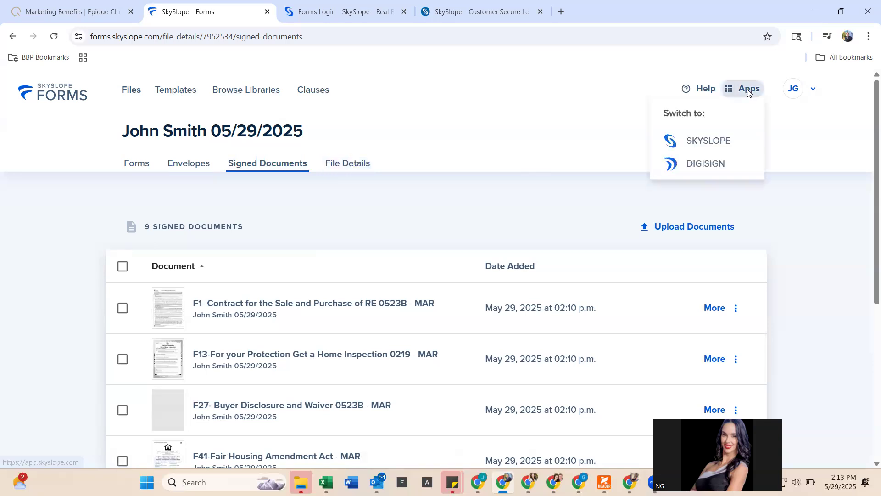
- Switch from SkySlope Forms to the main SkySlope app via the Apps list
click(722, 142)
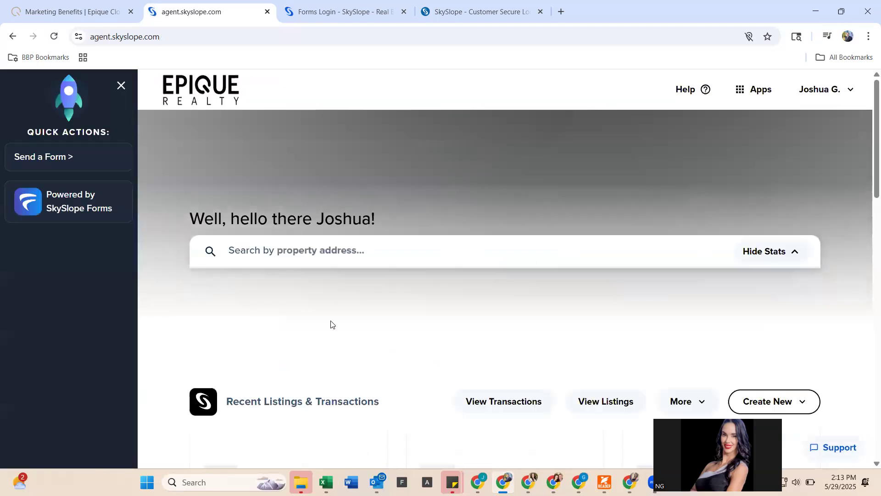
scroll(330, 325, down, 3)
scroll(330, 325, down, 2)
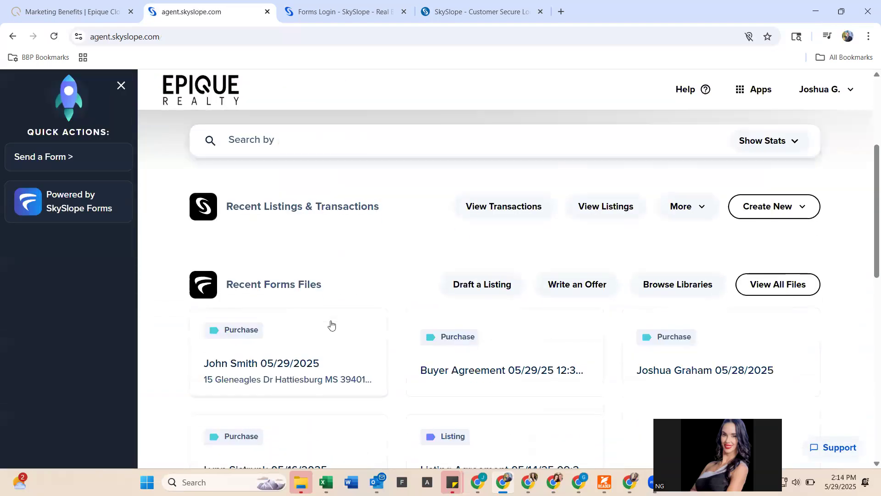
scroll(332, 317, up, 6)
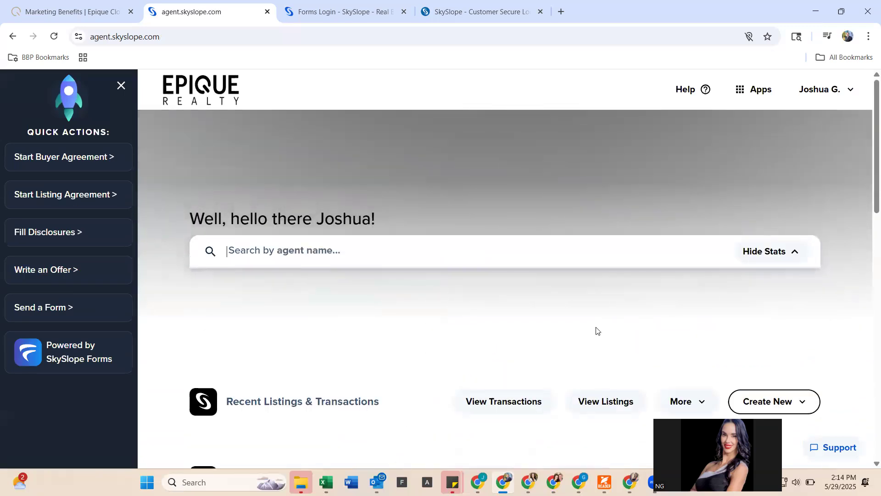
- Open Manage Transactions, reload its empty transaction lists, then go to the Forms Login tab
click(513, 406)
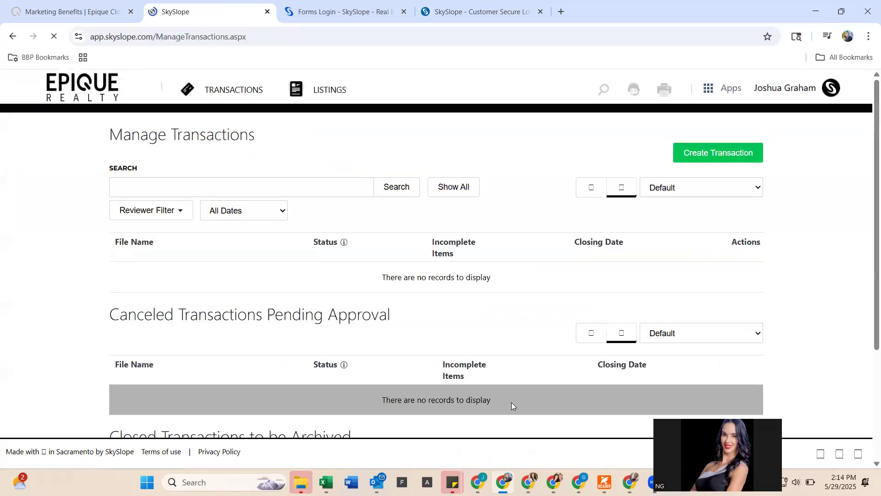
scroll(512, 406, down, 4)
scroll(512, 407, up, 5)
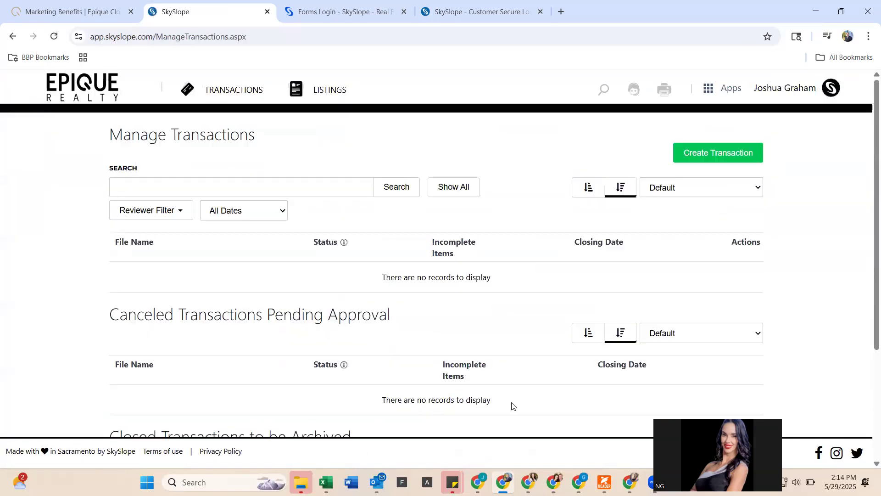
click(237, 92)
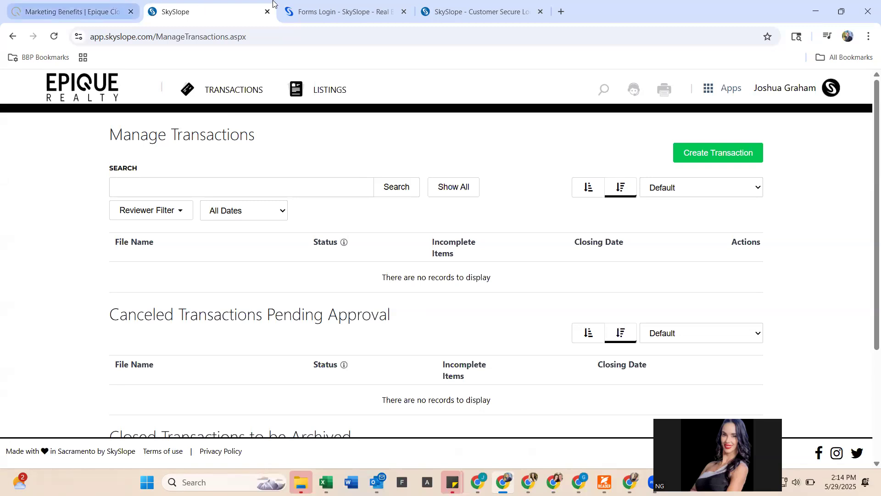
click(328, 13)
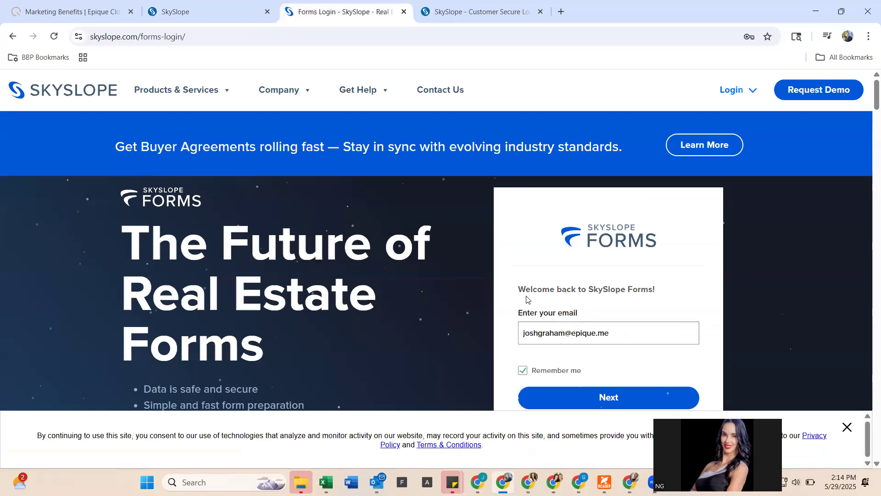